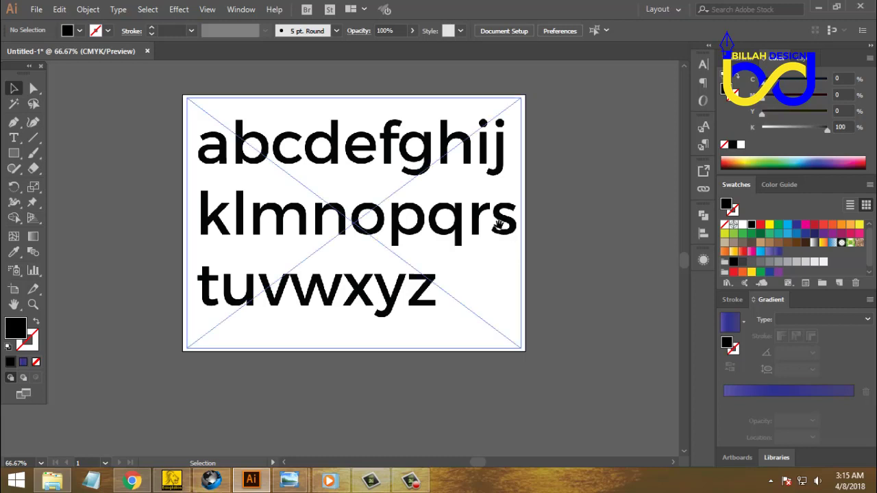
{"action": "left_click_drag", "start_coordinate": [499, 225], "coordinate": [500, 236]}
{"action": "left_click", "coordinate": [564, 273]}
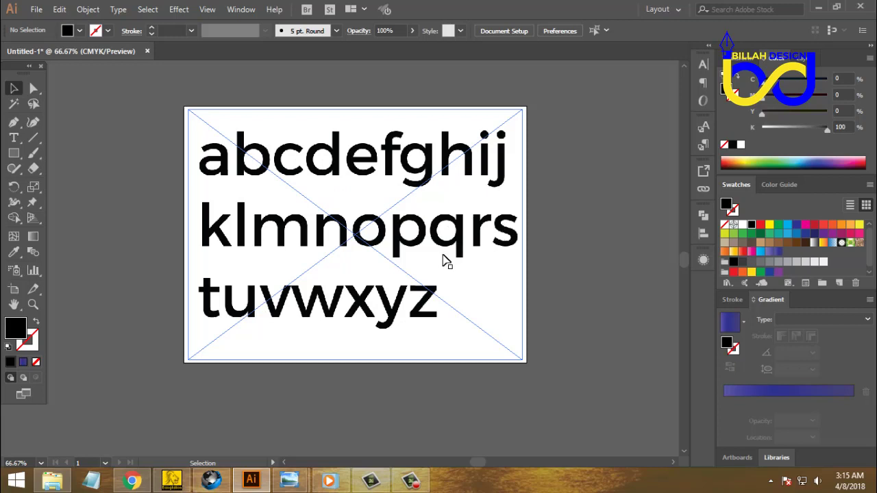
{"action": "left_click", "coordinate": [500, 262]}
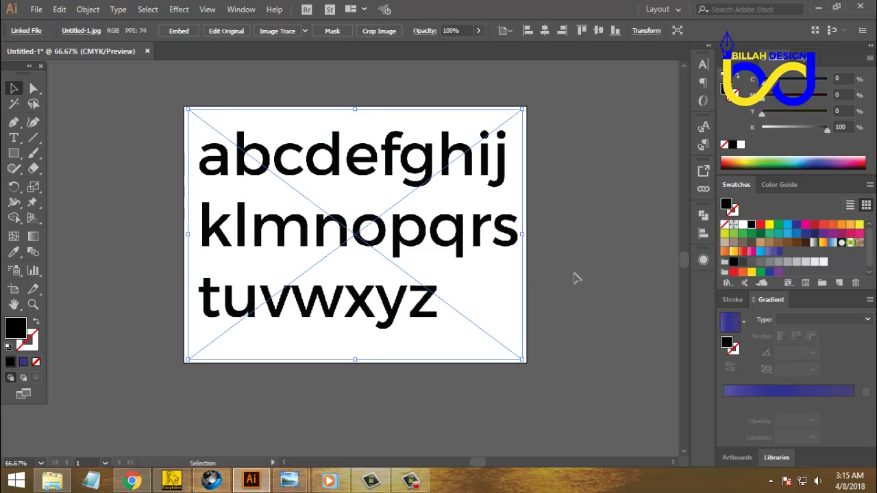
{"action": "left_click", "coordinate": [576, 279]}
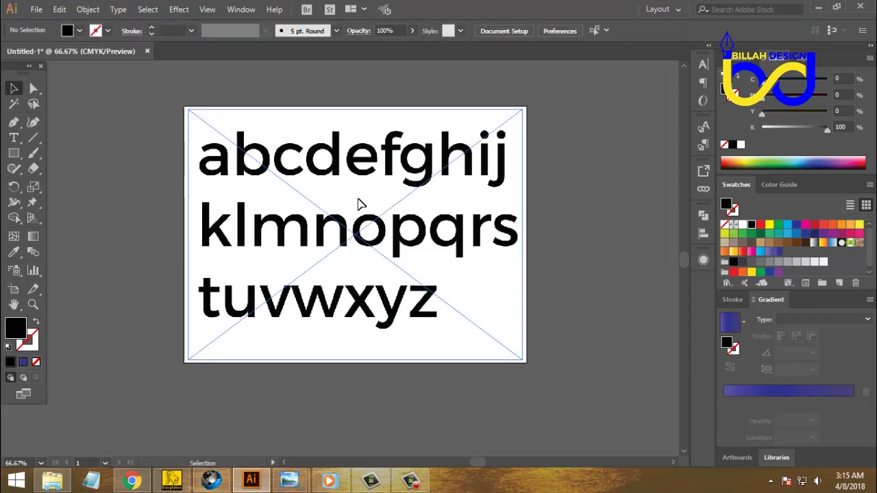
{"action": "mouse_move", "coordinate": [359, 201]}
{"action": "left_mouse_down"}
{"action": "mouse_move", "coordinate": [363, 220]}
{"action": "mouse_move", "coordinate": [366, 207]}
{"action": "left_mouse_up"}
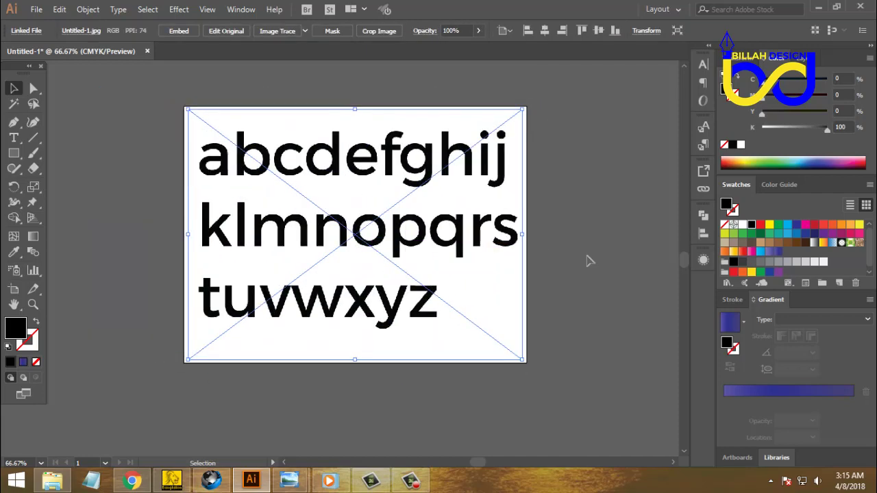
{"action": "left_click", "coordinate": [587, 256]}
{"action": "left_click", "coordinate": [470, 226]}
{"action": "left_click", "coordinate": [580, 257]}
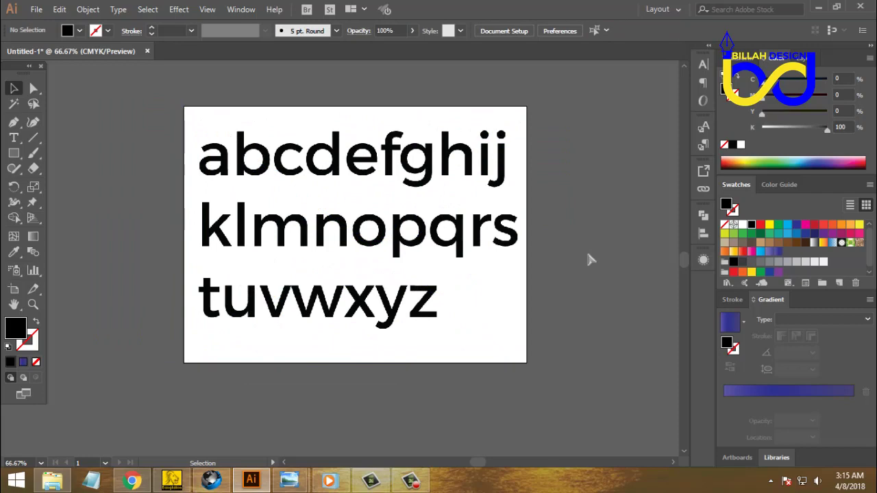
{"action": "key", "text": "ctrl+equal"}
{"action": "key", "text": "ctrl+equal"}
{"action": "mouse_move", "coordinate": [498, 186]}
{"action": "left_mouse_down"}
{"action": "mouse_move", "coordinate": [525, 246]}
{"action": "mouse_move", "coordinate": [498, 234]}
{"action": "left_mouse_up"}
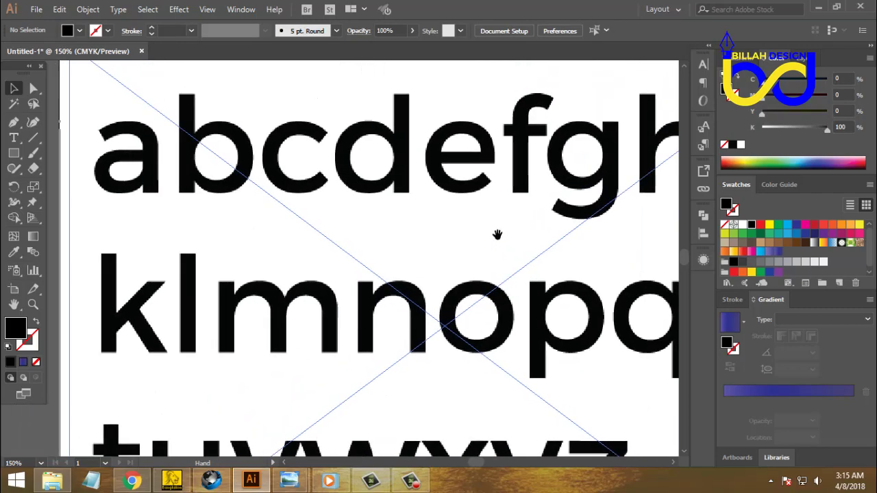
{"action": "key", "text": "ctrl+minus"}
{"action": "key", "text": "ctrl+minus"}
{"action": "left_click_drag", "start_coordinate": [591, 297], "coordinate": [551, 260]}
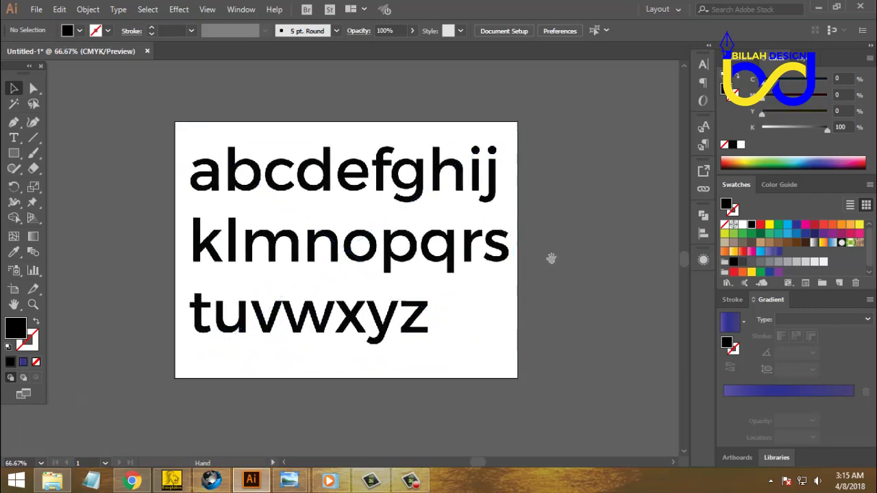
{"action": "left_click", "coordinate": [364, 190]}
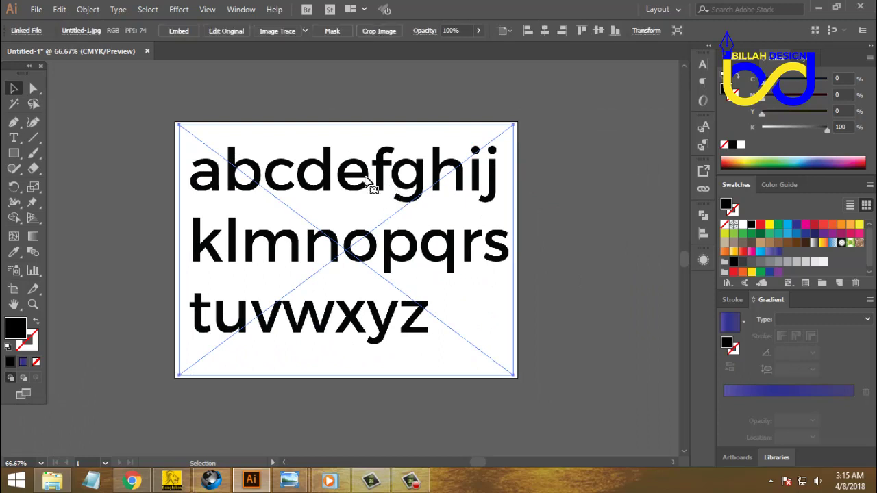
{"action": "key", "text": "a"}
{"action": "key", "text": "ctrl+shift+a"}
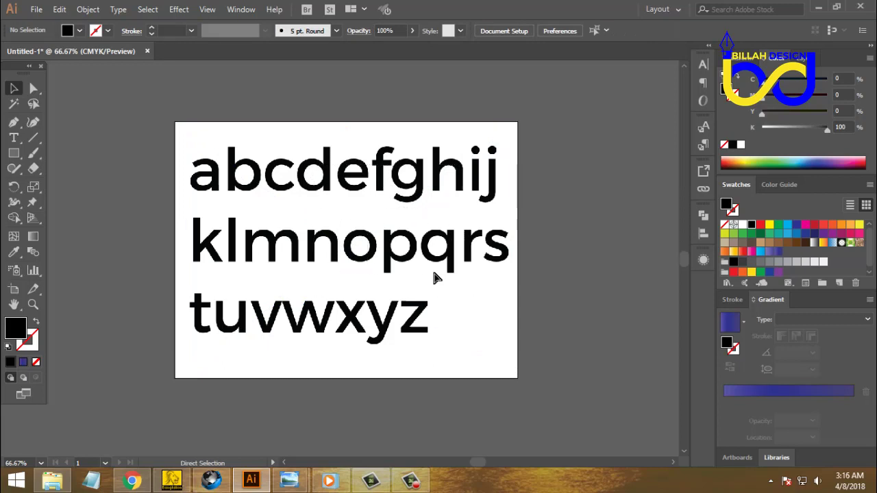
{"action": "key", "text": "ctrl+plus"}
{"action": "key", "text": "ctrl+plus"}
{"action": "key", "text": "ctrl+plus"}
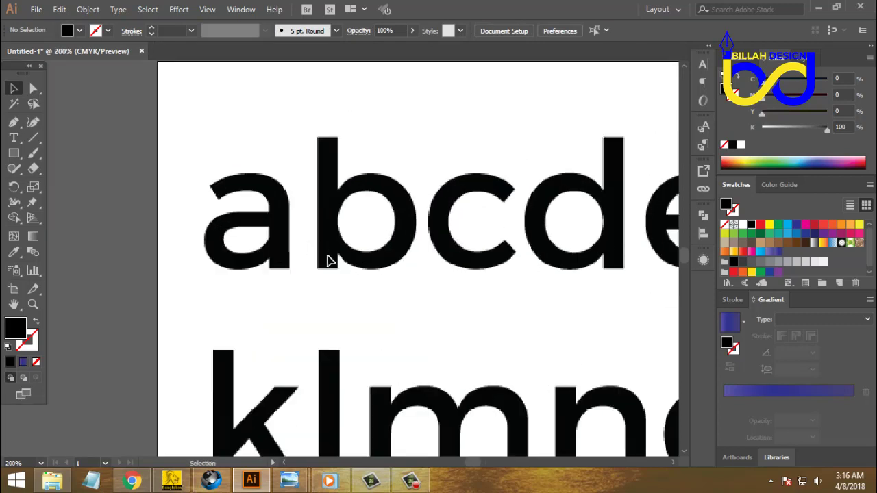
Pan along the first row of reference letters and back to the artboard's top-left corner
{"action": "left_click_drag", "start_coordinate": [337, 256], "coordinate": [298, 240]}
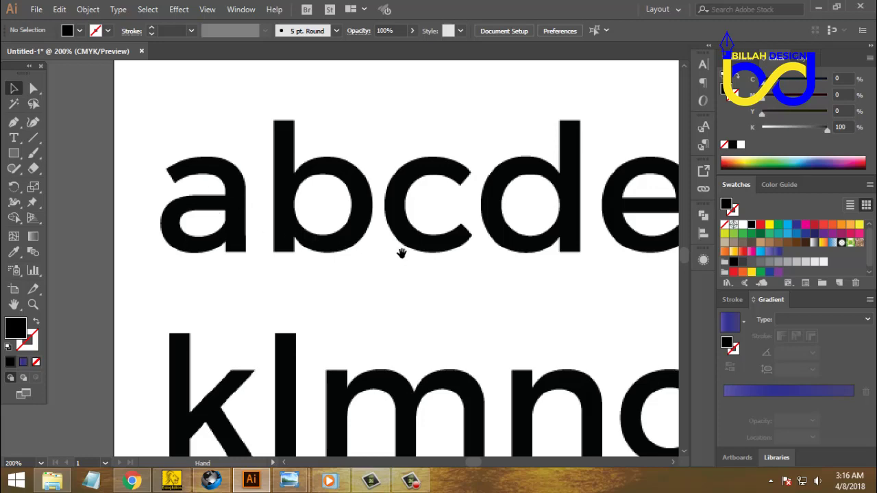
{"action": "left_click_drag", "start_coordinate": [402, 248], "coordinate": [284, 231]}
{"action": "mouse_move", "coordinate": [384, 243]}
{"action": "left_mouse_down"}
{"action": "mouse_move", "coordinate": [305, 236]}
{"action": "mouse_move", "coordinate": [337, 239]}
{"action": "left_mouse_up"}
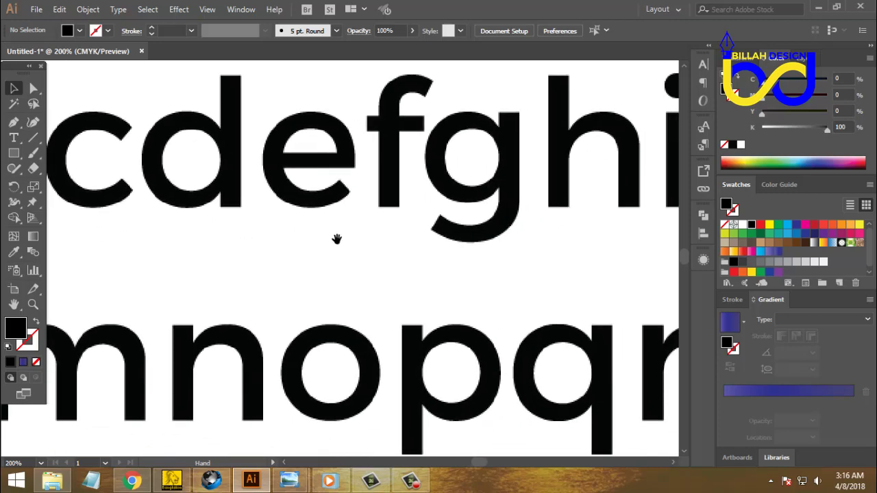
{"action": "left_click_drag", "start_coordinate": [273, 236], "coordinate": [478, 239]}
{"action": "mouse_move", "coordinate": [327, 238]}
{"action": "left_mouse_down"}
{"action": "mouse_move", "coordinate": [448, 241]}
{"action": "mouse_move", "coordinate": [354, 223]}
{"action": "left_mouse_up"}
{"action": "mouse_move", "coordinate": [456, 235]}
{"action": "left_mouse_down"}
{"action": "mouse_move", "coordinate": [260, 218]}
{"action": "mouse_move", "coordinate": [375, 254]}
{"action": "mouse_move", "coordinate": [436, 208]}
{"action": "left_mouse_up"}
{"action": "left_click_drag", "start_coordinate": [294, 188], "coordinate": [370, 242]}
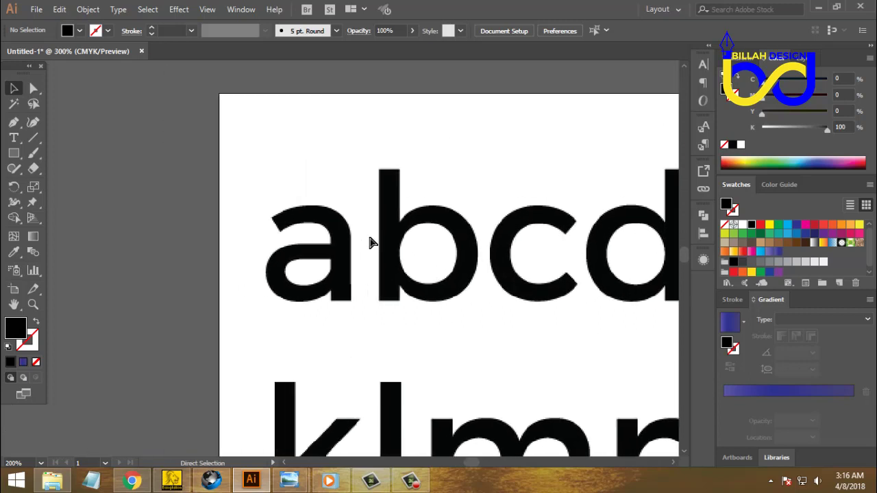
Zoom in to 600% and centre the enlarged letter a in the window
{"action": "scroll", "coordinate": [371, 243], "scroll_direction": "up", "scroll_amount": 3}
{"action": "left_click_drag", "start_coordinate": [343, 185], "coordinate": [374, 221]}
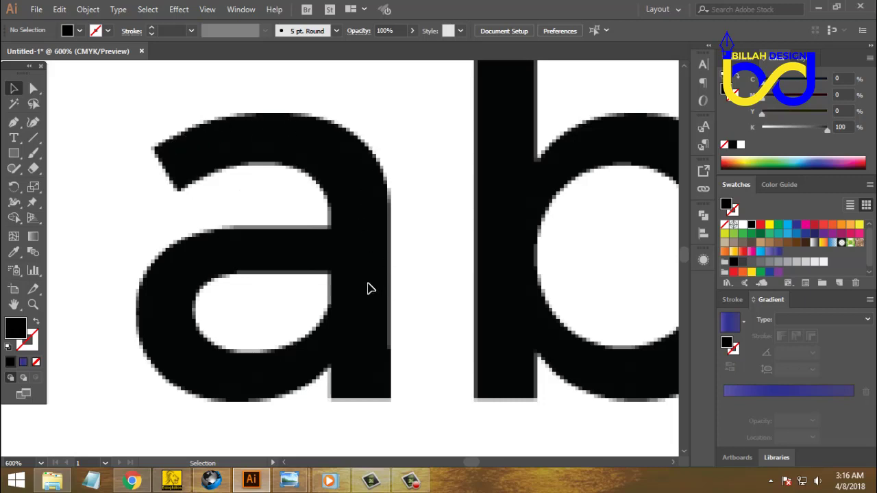
{"action": "scroll", "coordinate": [368, 288], "scroll_direction": "down", "scroll_amount": 1}
{"action": "scroll", "coordinate": [368, 288], "scroll_direction": "down", "scroll_amount": 2}
{"action": "scroll", "coordinate": [302, 203], "scroll_direction": "up", "scroll_amount": 3}
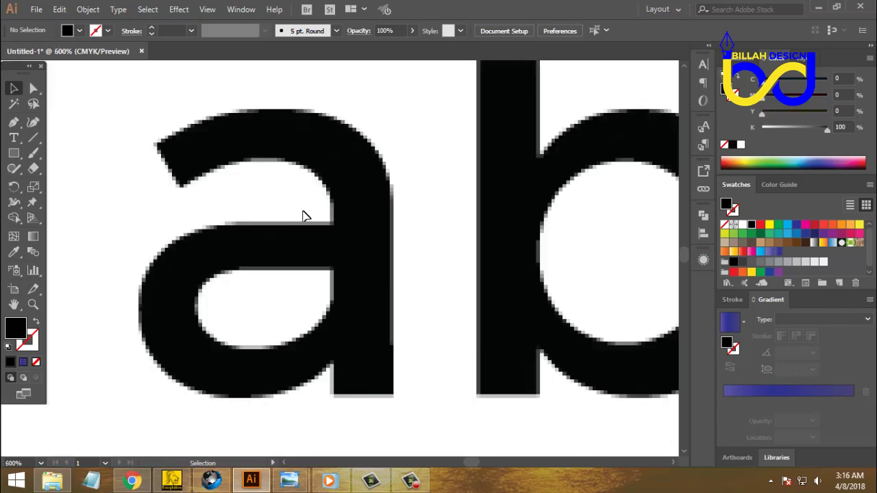
{"action": "scroll", "coordinate": [304, 221], "scroll_direction": "left", "scroll_amount": 1}
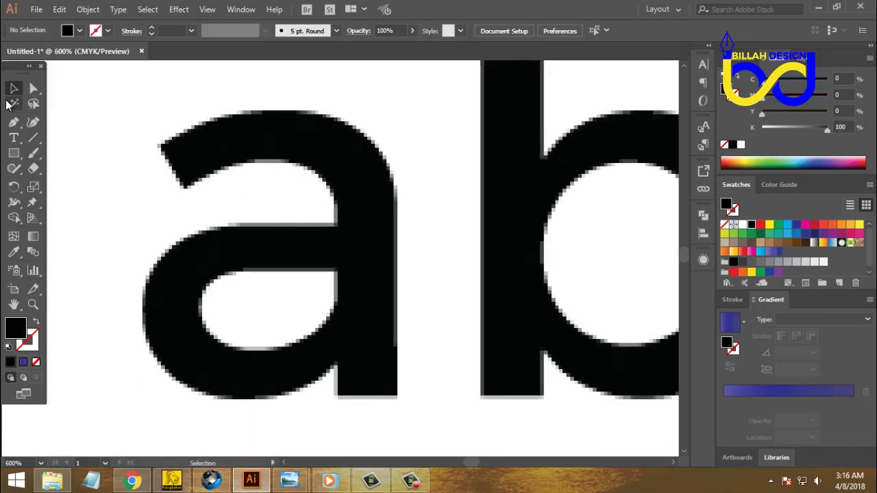
Take the Pen tool, tear off its flyout, and set no fill with an orange stroke
{"action": "left_click", "coordinate": [15, 122]}
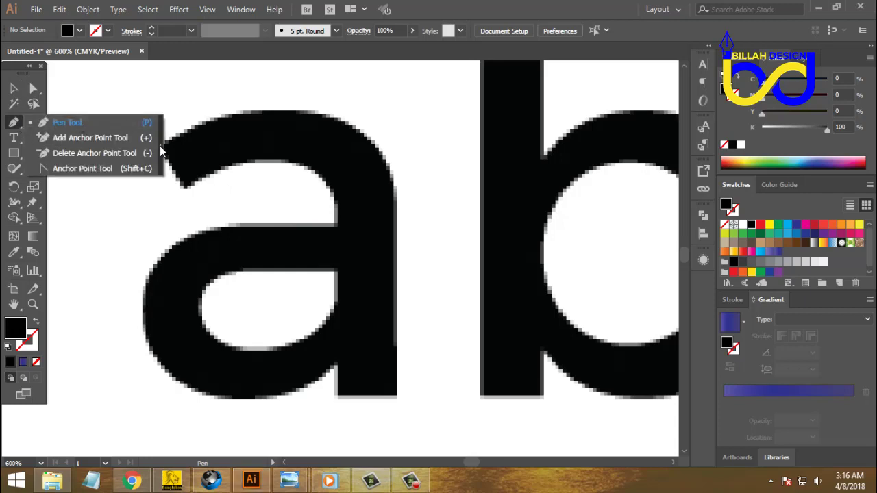
{"action": "mouse_move", "coordinate": [162, 151]}
{"action": "left_mouse_down"}
{"action": "mouse_move", "coordinate": [110, 146]}
{"action": "mouse_move", "coordinate": [102, 120]}
{"action": "left_mouse_up"}
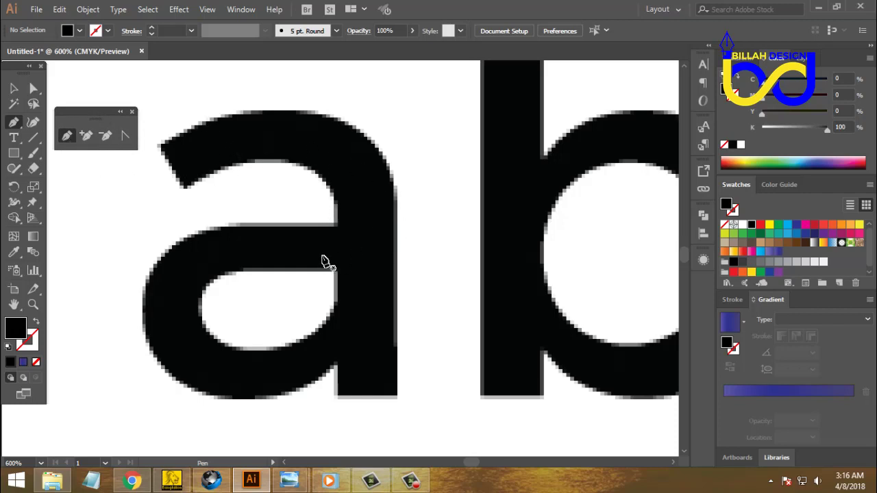
{"action": "left_click", "coordinate": [37, 322]}
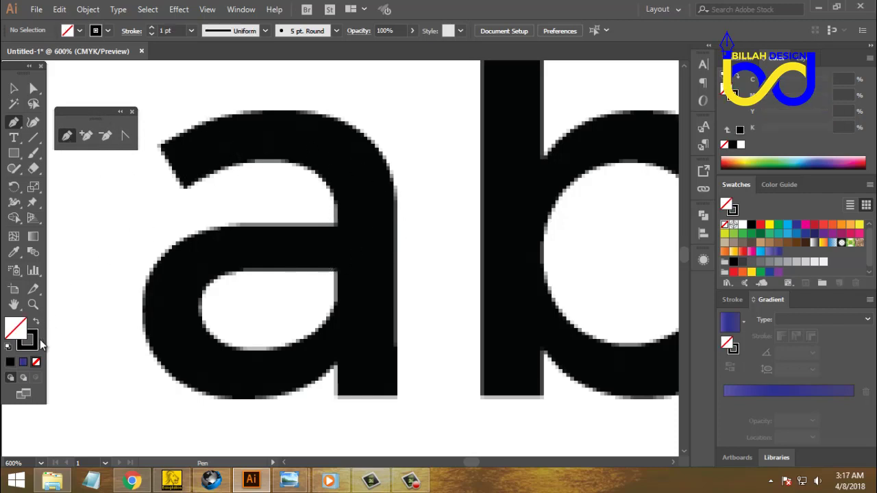
{"action": "left_click", "coordinate": [38, 342]}
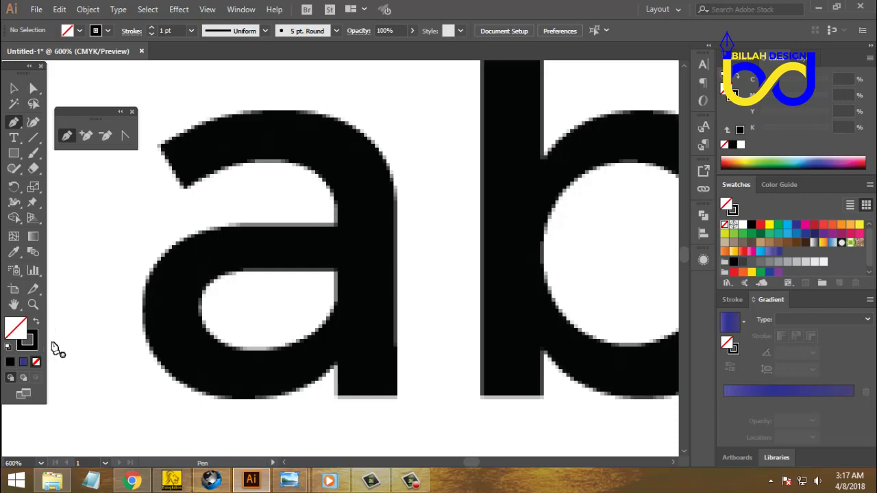
{"action": "left_click", "coordinate": [762, 227]}
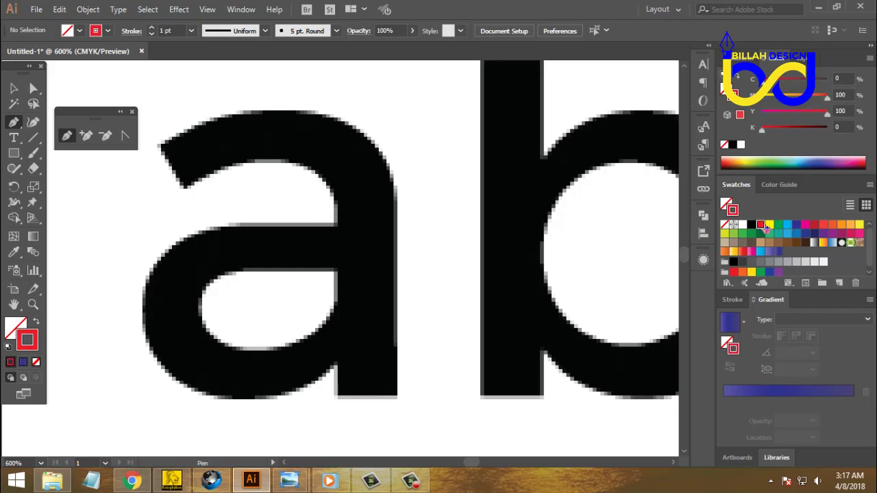
{"action": "left_click", "coordinate": [850, 225]}
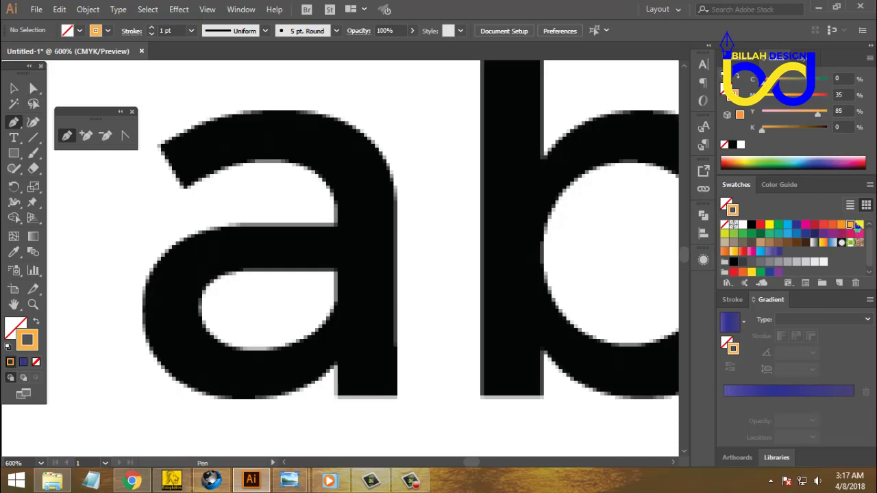
Zoom in to 800% on the pixelated letter a
{"action": "scroll", "coordinate": [333, 196], "scroll_direction": "left", "scroll_amount": 2}
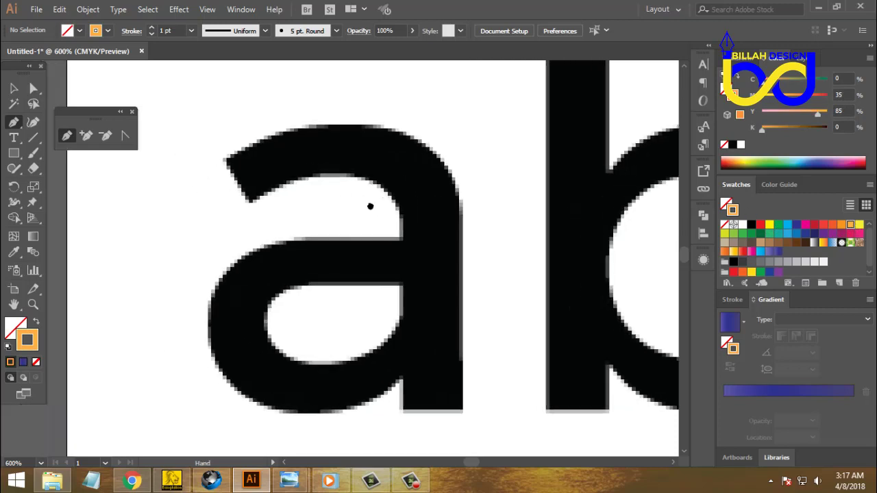
{"action": "scroll", "coordinate": [372, 204], "scroll_direction": "right", "scroll_amount": 1}
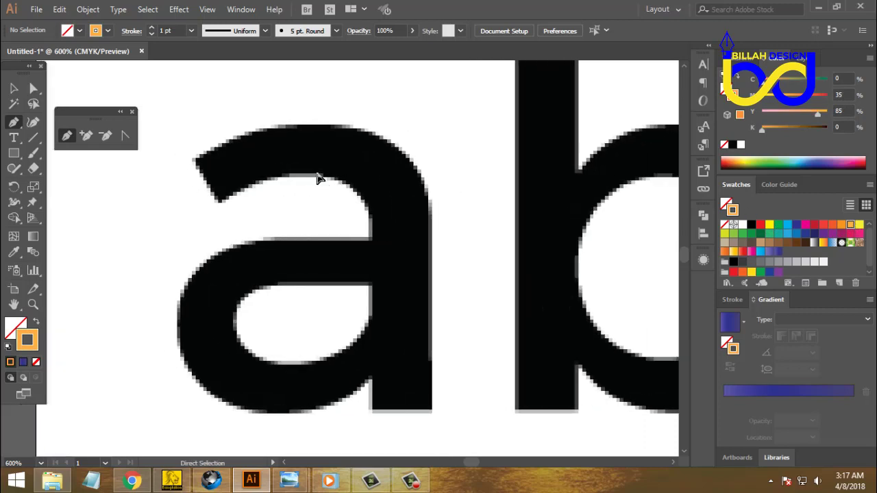
{"action": "scroll", "coordinate": [319, 179], "scroll_direction": "up", "scroll_amount": 1}
{"action": "scroll", "coordinate": [321, 176], "scroll_direction": "up", "scroll_amount": 1}
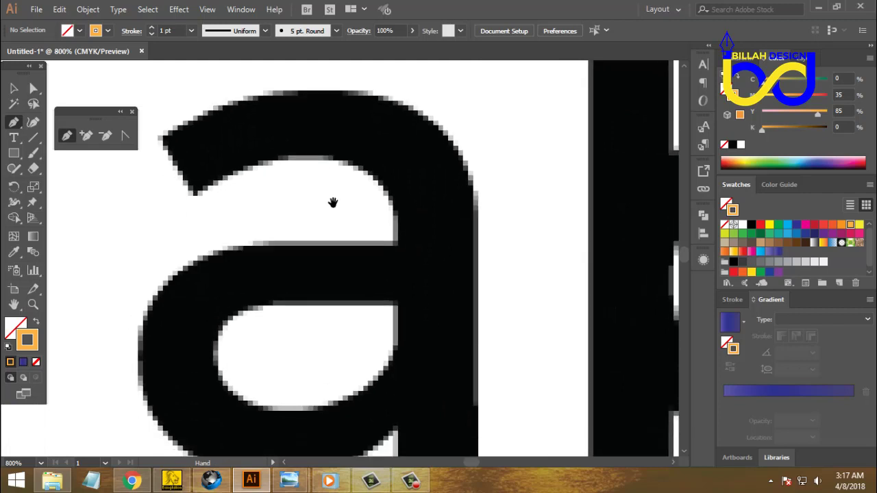
{"action": "scroll", "coordinate": [327, 206], "scroll_direction": "down", "scroll_amount": 1}
{"action": "scroll", "coordinate": [321, 196], "scroll_direction": "up", "scroll_amount": 1}
{"action": "scroll", "coordinate": [316, 190], "scroll_direction": "up", "scroll_amount": 1}
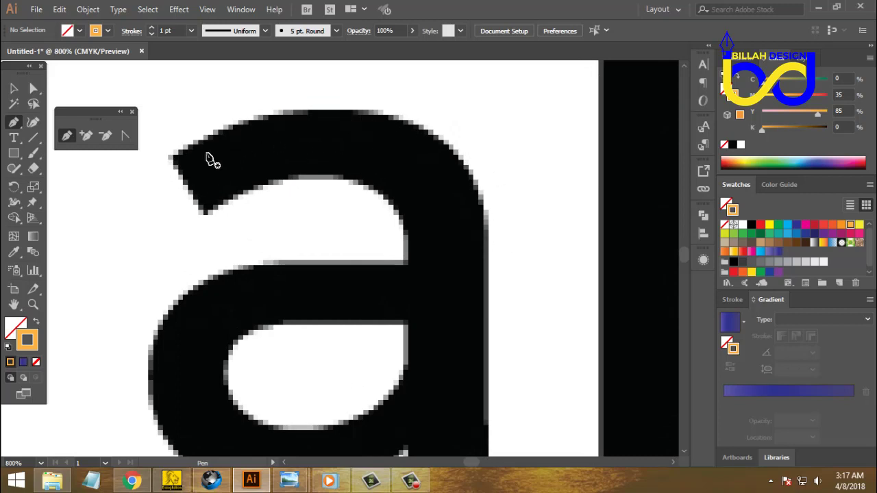
Try starting a curved path at the a's upper-left tip, then abandon it
{"action": "left_click", "coordinate": [170, 158]}
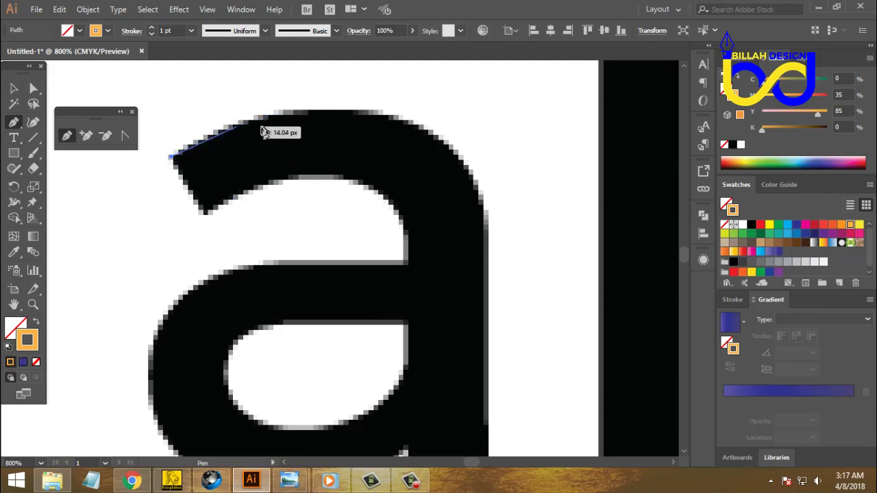
{"action": "left_click", "coordinate": [265, 131], "text": "ctrl"}
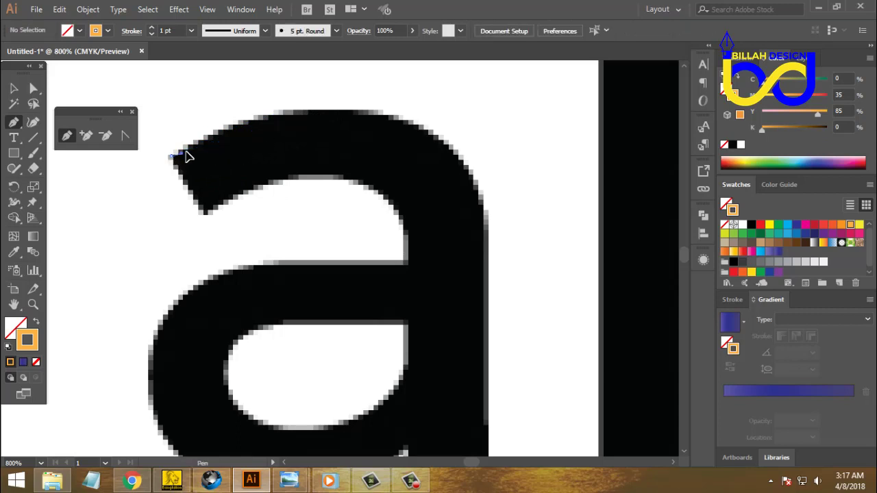
{"action": "mouse_move", "coordinate": [185, 153]}
{"action": "left_mouse_down"}
{"action": "mouse_move", "coordinate": [203, 132]}
{"action": "mouse_move", "coordinate": [226, 129]}
{"action": "left_mouse_up"}
{"action": "mouse_move", "coordinate": [176, 158]}
{"action": "left_mouse_down"}
{"action": "mouse_move", "coordinate": [213, 144]}
{"action": "mouse_move", "coordinate": [215, 157]}
{"action": "left_mouse_up"}
{"action": "mouse_move", "coordinate": [173, 160]}
{"action": "left_mouse_down"}
{"action": "mouse_move", "coordinate": [217, 143]}
{"action": "mouse_move", "coordinate": [212, 137]}
{"action": "left_mouse_up"}
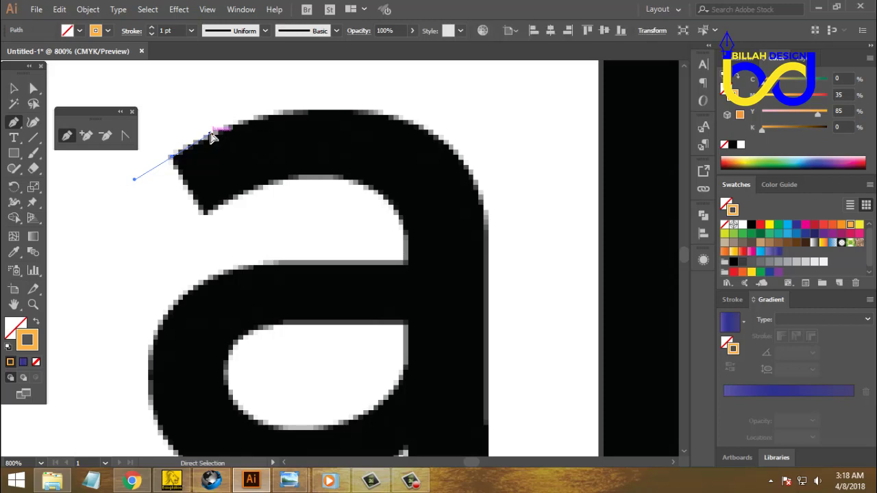
{"action": "left_click", "coordinate": [211, 137], "text": "ctrl"}
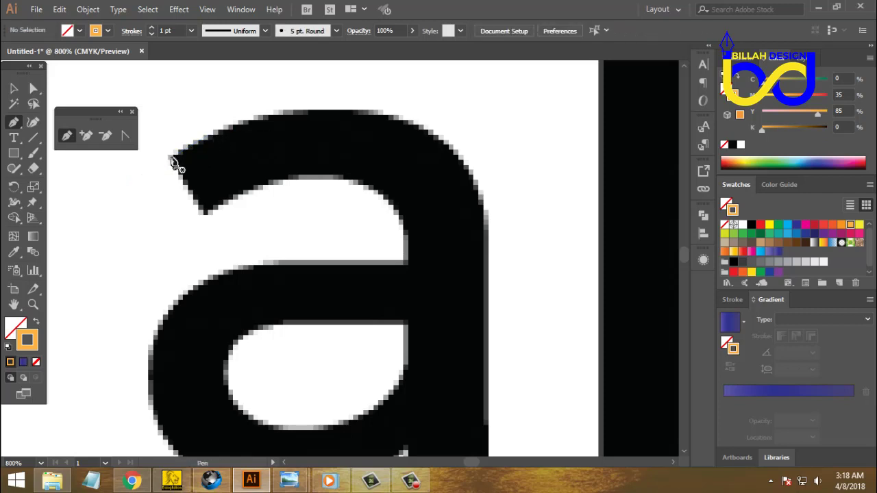
Restart the path at the upper-left tip and anchor it at the arch's top
{"action": "left_click", "coordinate": [171, 158]}
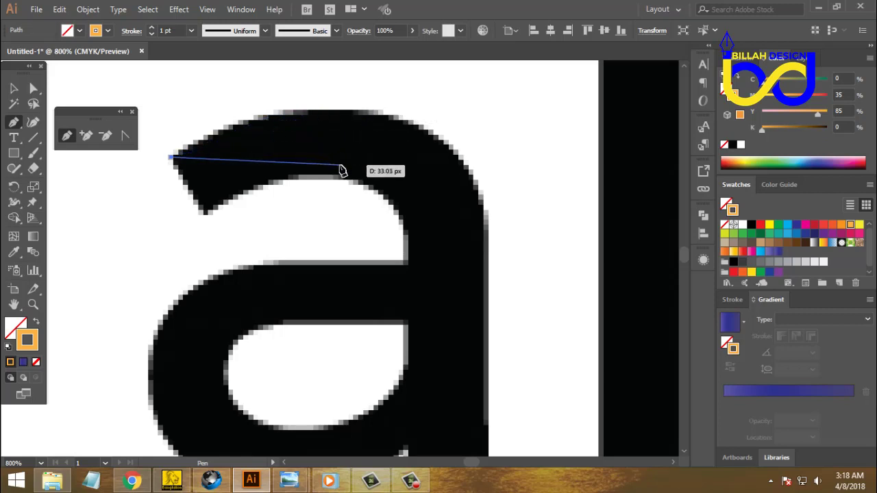
{"action": "left_click", "coordinate": [333, 110]}
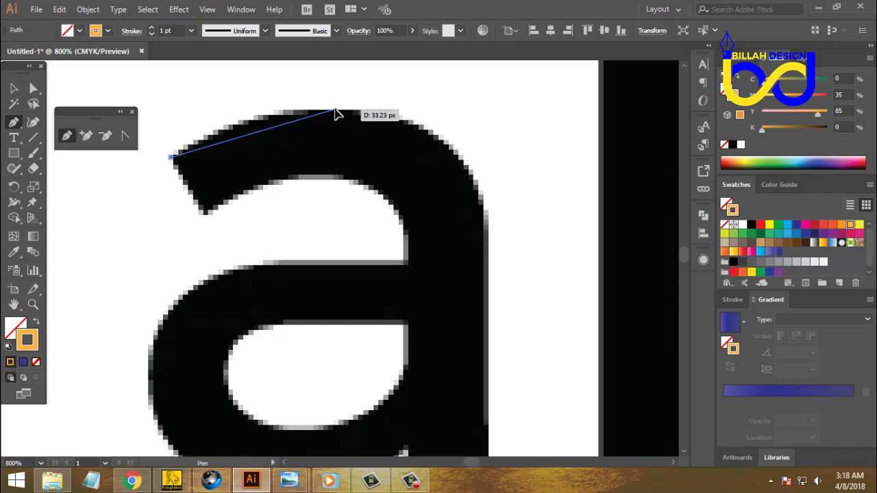
{"action": "left_click", "coordinate": [335, 108]}
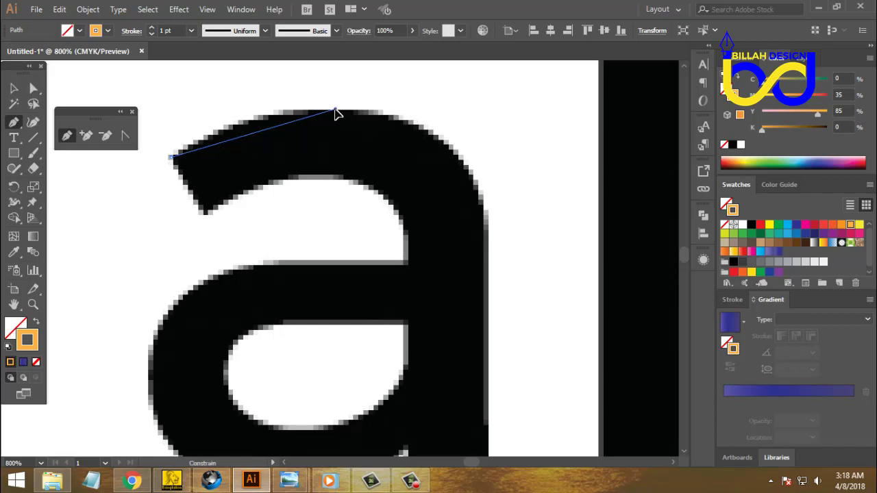
Curve the path along the a's top edge, zooming and panning to follow the arch
{"action": "mouse_move", "coordinate": [344, 112]}
{"action": "left_mouse_down"}
{"action": "mouse_move", "coordinate": [433, 111]}
{"action": "mouse_move", "coordinate": [412, 112]}
{"action": "mouse_move", "coordinate": [439, 124]}
{"action": "left_mouse_up"}
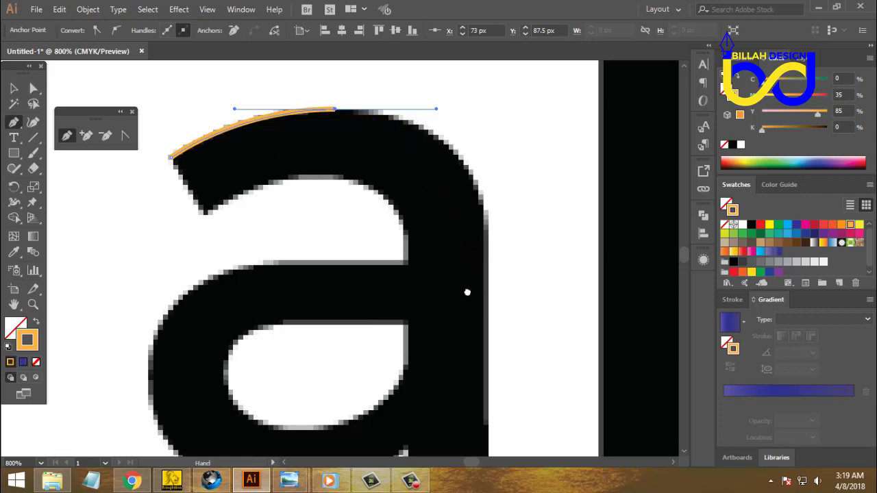
{"action": "scroll", "coordinate": [466, 292], "scroll_direction": "down", "scroll_amount": 1}
{"action": "key", "text": "ctrl+minus"}
{"action": "scroll", "coordinate": [450, 254], "scroll_direction": "up", "scroll_amount": 3}
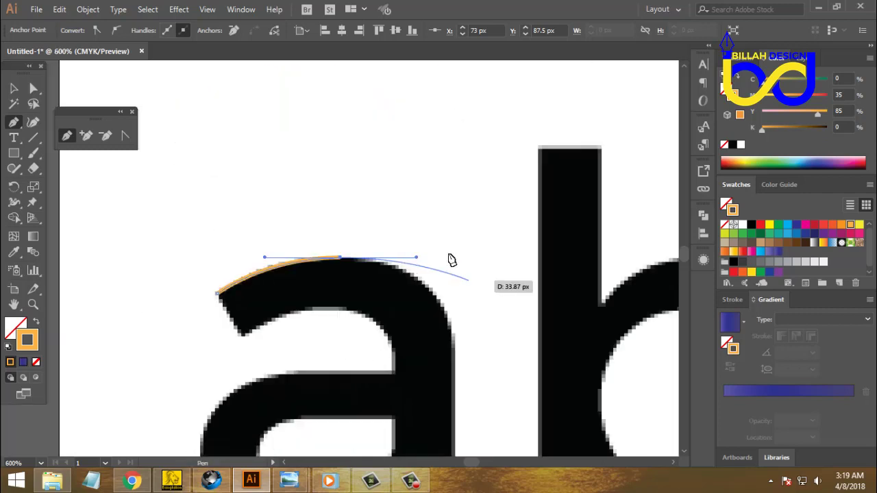
{"action": "left_click_drag", "start_coordinate": [381, 287], "coordinate": [370, 245]}
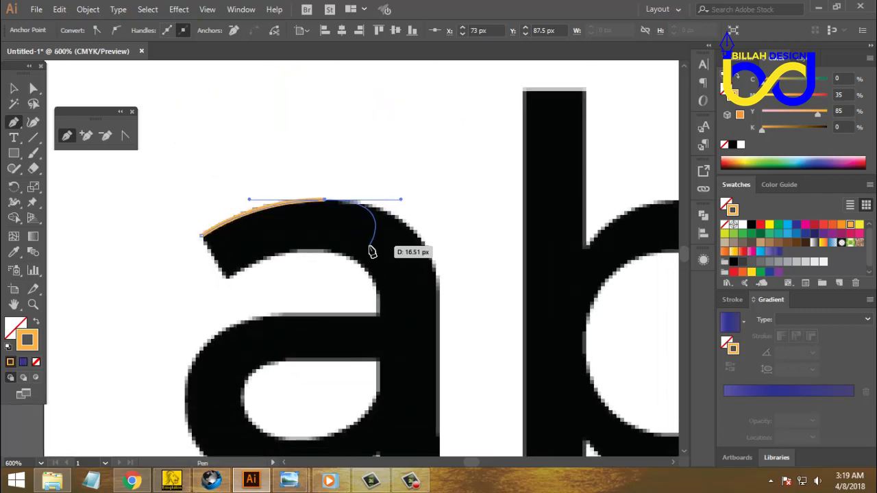
{"action": "key", "text": "ctrl+plus"}
{"action": "left_click_drag", "start_coordinate": [436, 317], "coordinate": [407, 237]}
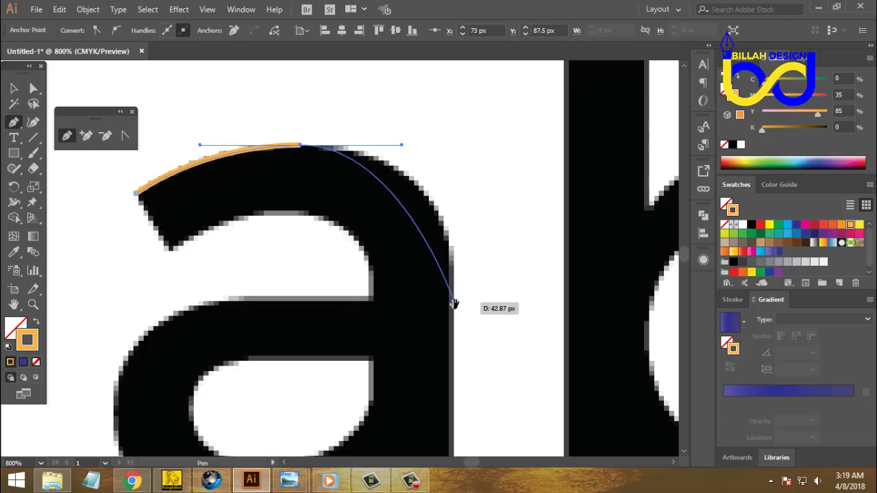
{"action": "left_click_drag", "start_coordinate": [453, 284], "coordinate": [425, 151]}
{"action": "left_click_drag", "start_coordinate": [398, 186], "coordinate": [425, 290]}
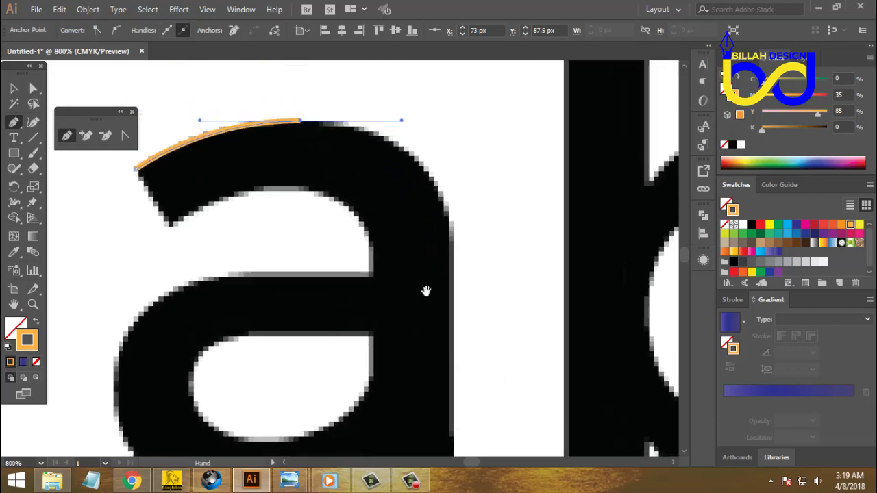
Anchor where the arch meets the stem, shaping the curve to hug the arch
{"action": "left_click", "coordinate": [455, 258]}
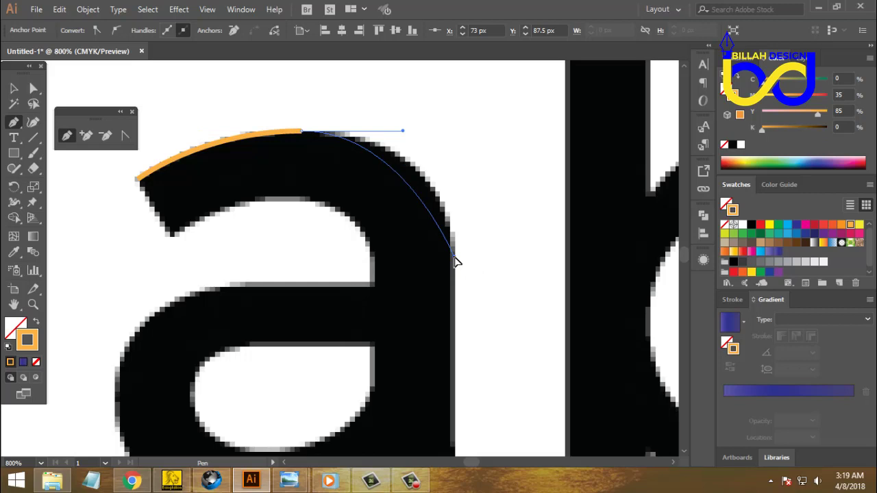
{"action": "left_click_drag", "start_coordinate": [455, 259], "coordinate": [465, 330]}
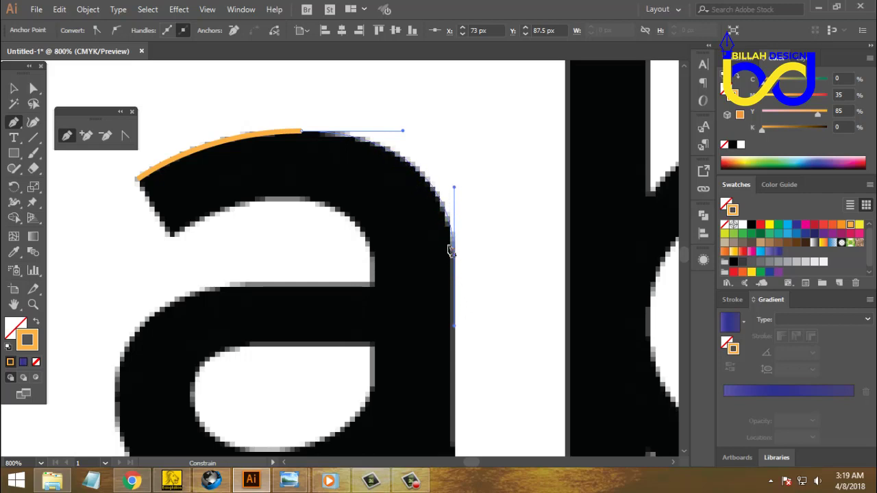
{"action": "left_click_drag", "start_coordinate": [451, 251], "coordinate": [453, 254]}
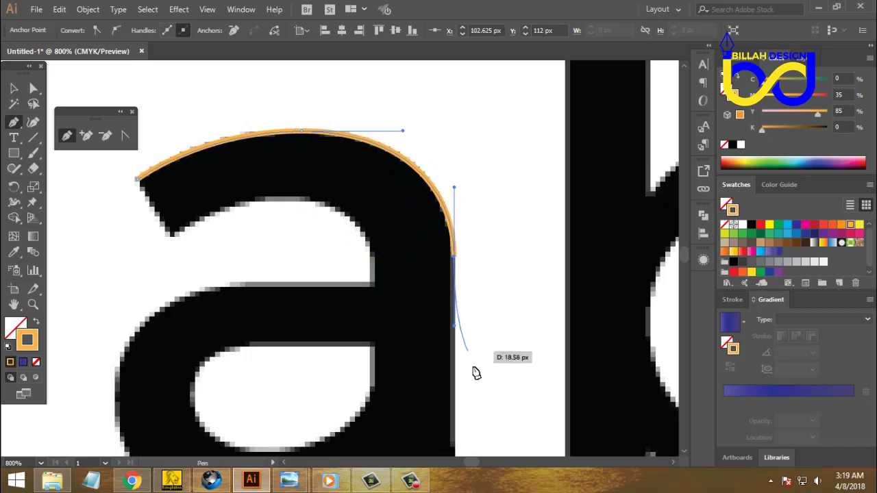
Anchor the stem's bottom-right and bottom-left corners, then where the stem meets the bowl
{"action": "scroll", "coordinate": [461, 402], "scroll_direction": "down", "scroll_amount": 3}
{"action": "scroll", "coordinate": [462, 290], "scroll_direction": "down", "scroll_amount": 1}
{"action": "scroll", "coordinate": [462, 309], "scroll_direction": "down", "scroll_amount": 1}
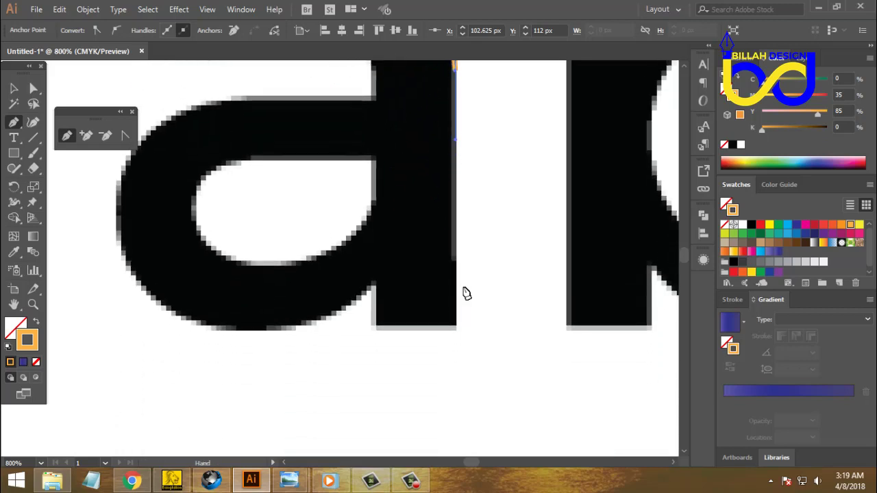
{"action": "left_click", "coordinate": [455, 327]}
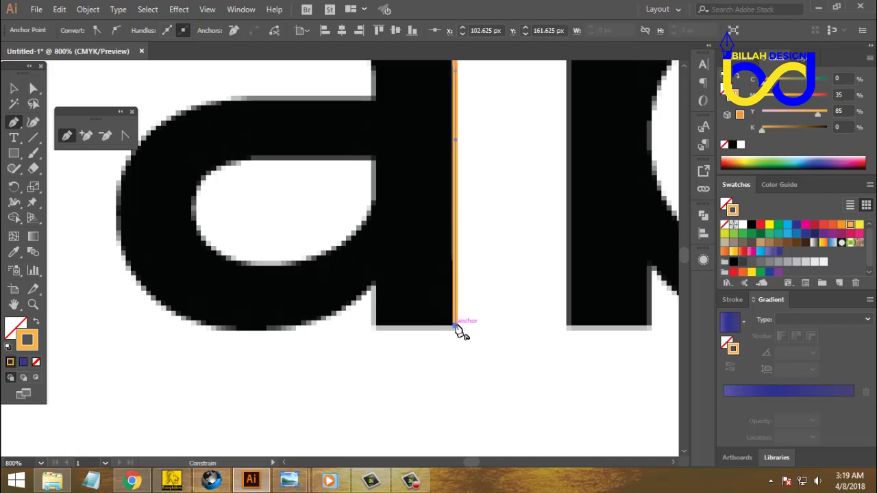
{"action": "left_click", "coordinate": [375, 327]}
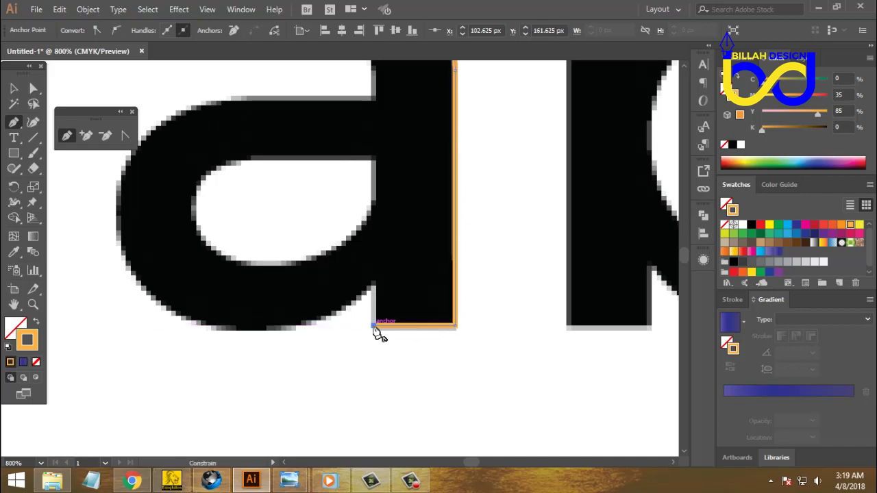
{"action": "left_click", "coordinate": [374, 284]}
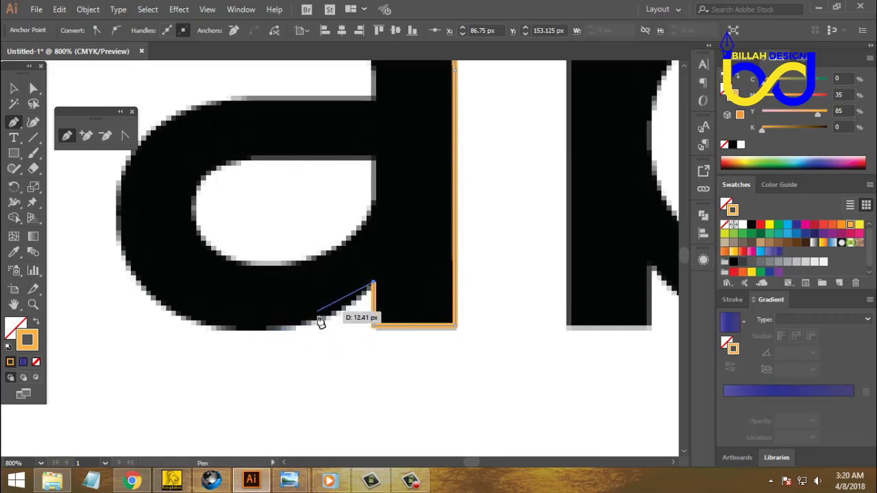
Curve the path along the bottom of the a's bowl
{"action": "left_click_drag", "start_coordinate": [290, 333], "coordinate": [363, 310]}
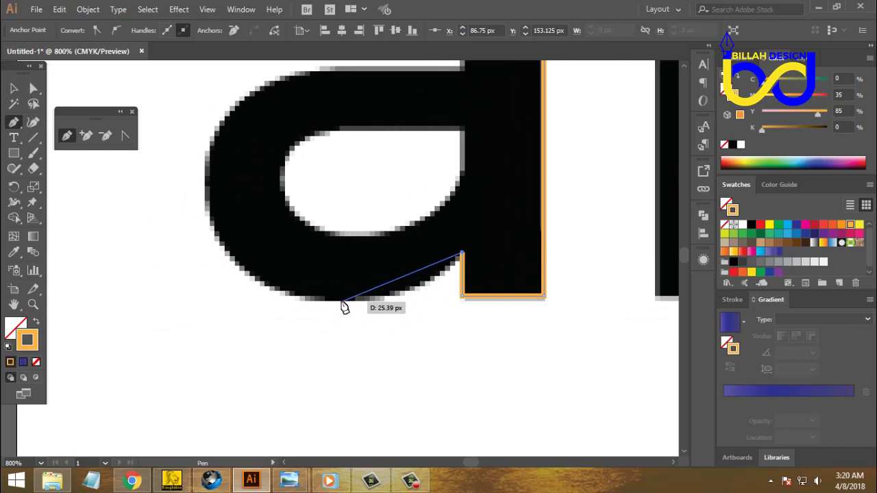
{"action": "left_click", "coordinate": [342, 302]}
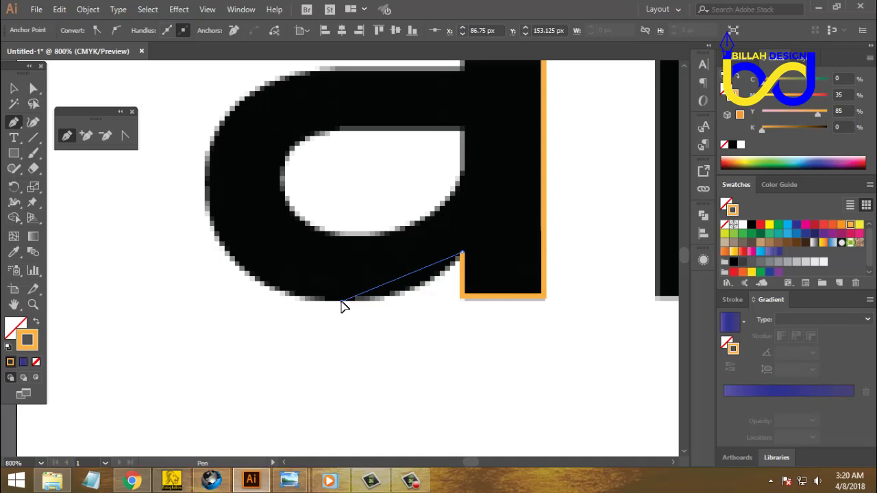
{"action": "left_click", "coordinate": [339, 303]}
{"action": "left_click_drag", "start_coordinate": [339, 302], "coordinate": [265, 304]}
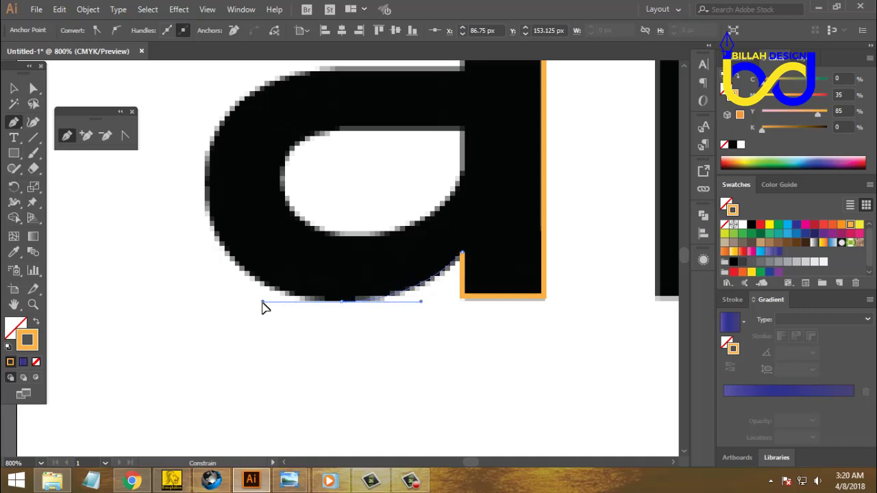
{"action": "mouse_move", "coordinate": [265, 307]}
{"action": "left_mouse_down"}
{"action": "mouse_move", "coordinate": [204, 251]}
{"action": "mouse_move", "coordinate": [233, 276]}
{"action": "mouse_move", "coordinate": [277, 274]}
{"action": "mouse_move", "coordinate": [276, 262]}
{"action": "mouse_move", "coordinate": [288, 274]}
{"action": "left_mouse_up"}
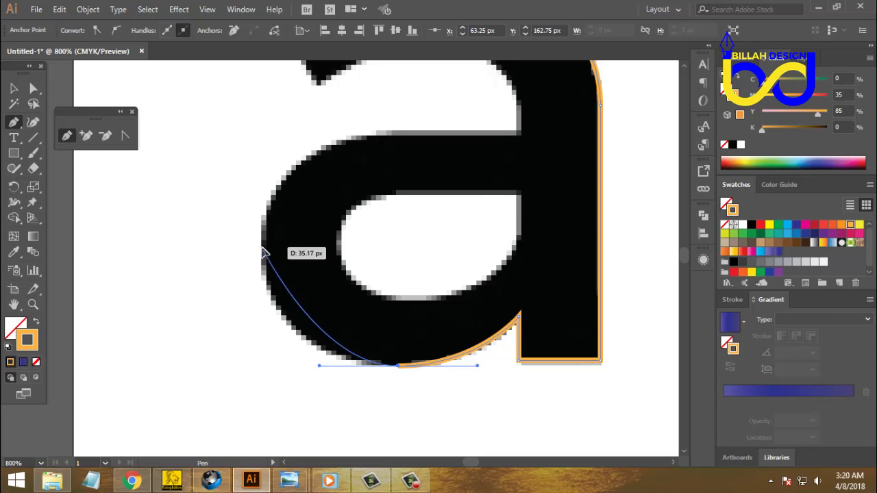
Round the bowl's left side, adjust the top-edge handle, and anchor at the stem junction
{"action": "left_click", "coordinate": [263, 252]}
{"action": "left_click_drag", "start_coordinate": [266, 244], "coordinate": [267, 182]}
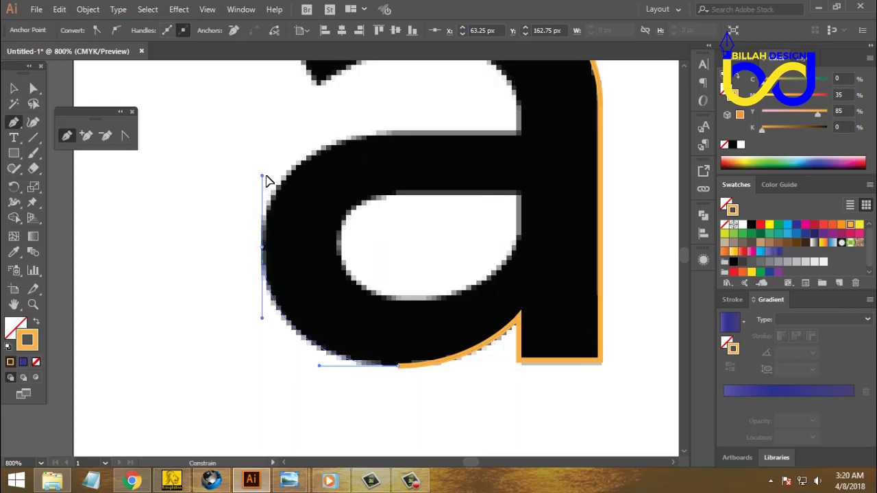
{"action": "scroll", "coordinate": [336, 172], "scroll_direction": "up", "scroll_amount": 2}
{"action": "scroll", "coordinate": [337, 172], "scroll_direction": "right", "scroll_amount": 2}
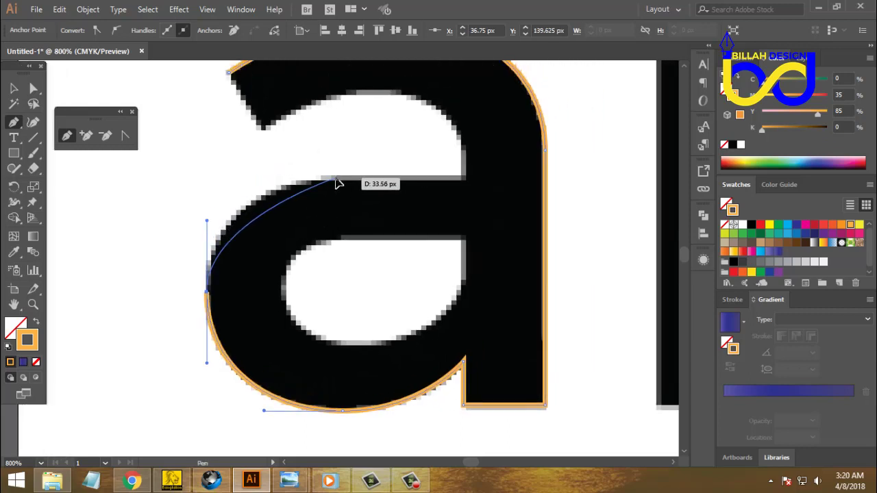
{"action": "key", "text": "ctrl"}
{"action": "left_click_drag", "start_coordinate": [337, 180], "coordinate": [400, 182]}
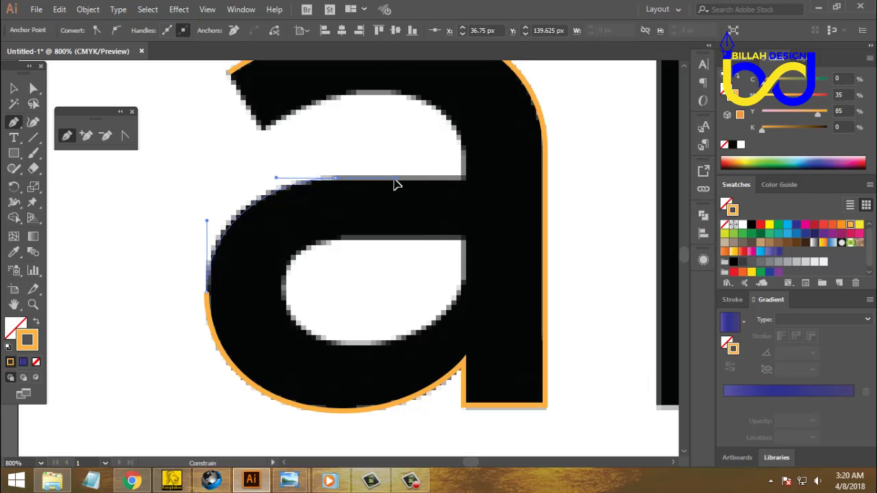
{"action": "left_click_drag", "start_coordinate": [399, 182], "coordinate": [407, 185]}
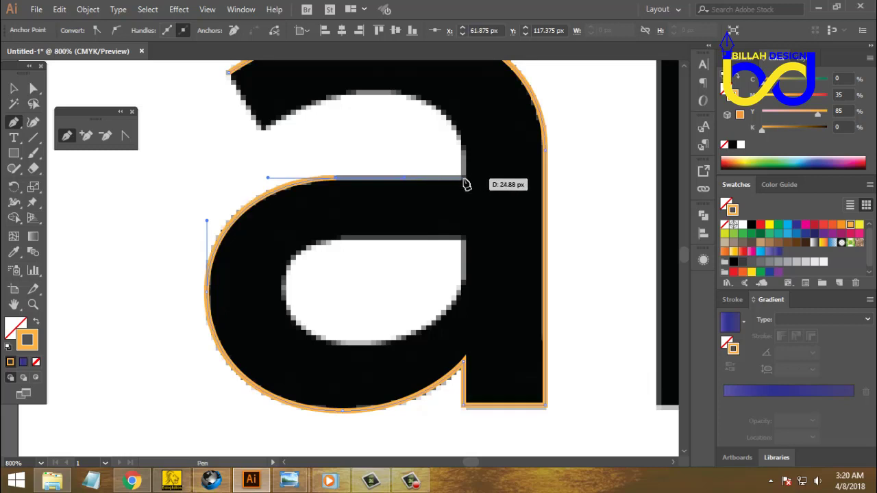
{"action": "left_click", "coordinate": [465, 182]}
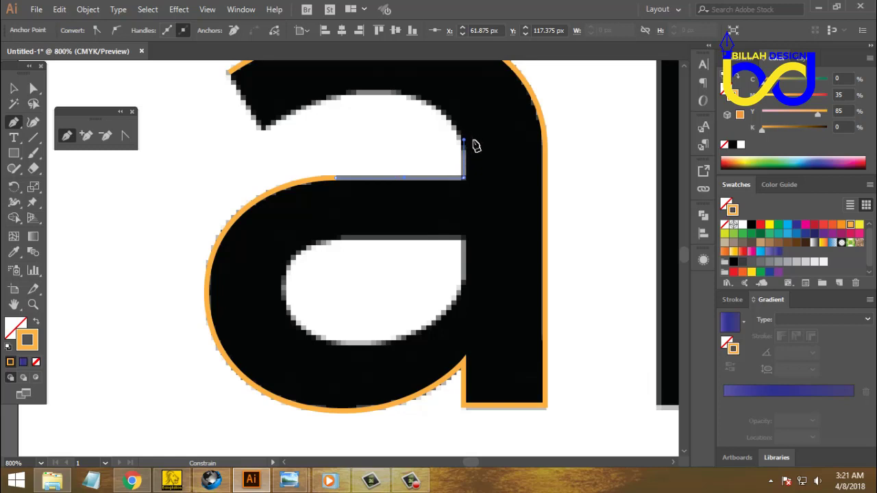
Trace under the inner arch to the upper-left tip and close the a's outer path
{"action": "left_click_drag", "start_coordinate": [378, 131], "coordinate": [392, 180]}
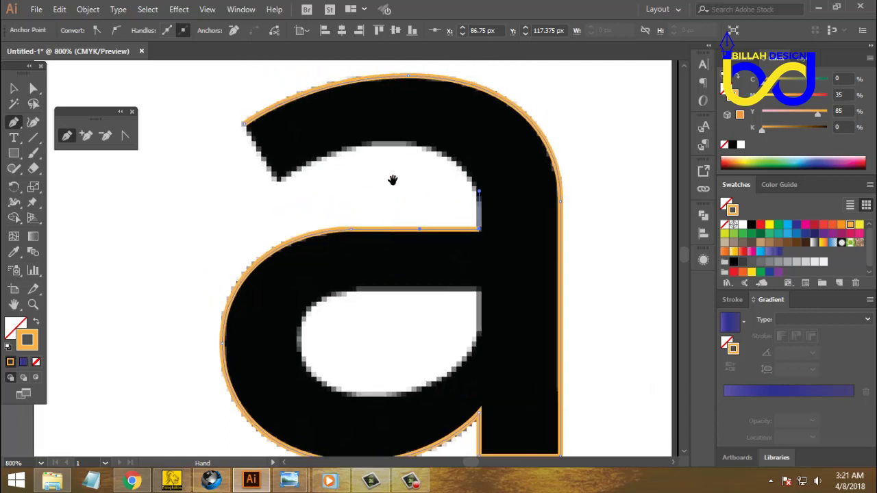
{"action": "left_click", "coordinate": [392, 147]}
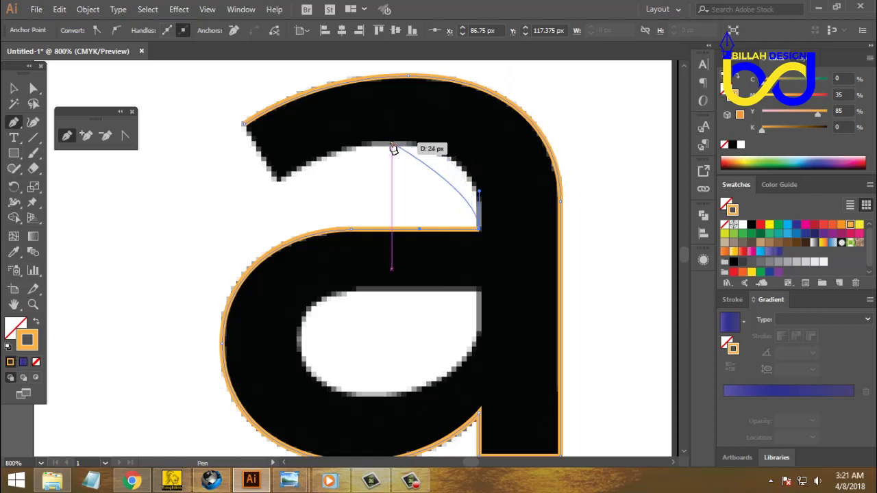
{"action": "left_click", "coordinate": [392, 146]}
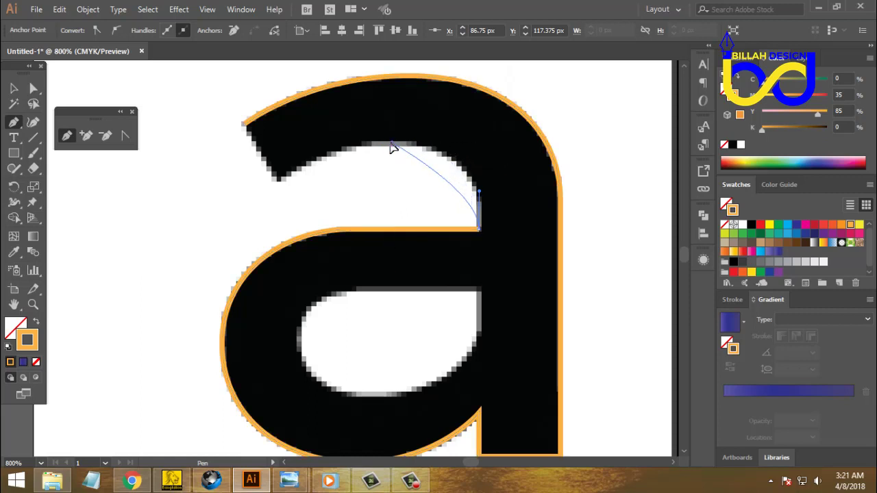
{"action": "left_click_drag", "start_coordinate": [392, 147], "coordinate": [316, 147]}
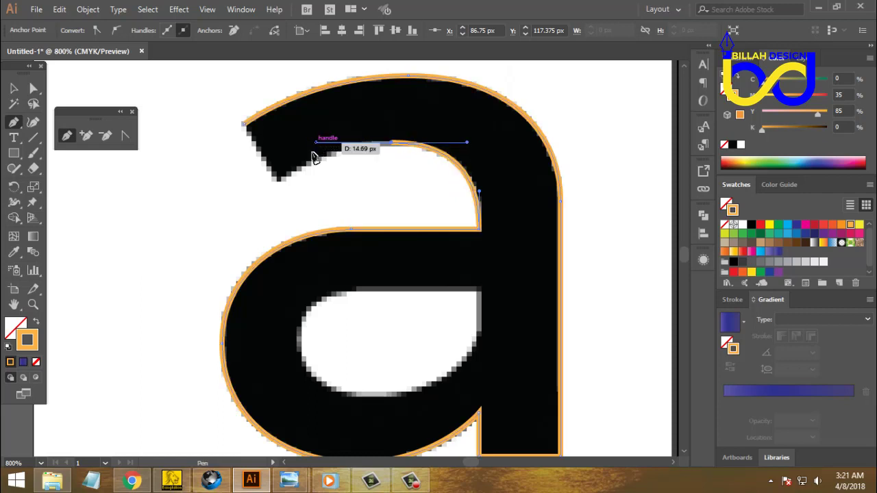
{"action": "left_click", "coordinate": [279, 182]}
{"action": "left_click", "coordinate": [274, 179]}
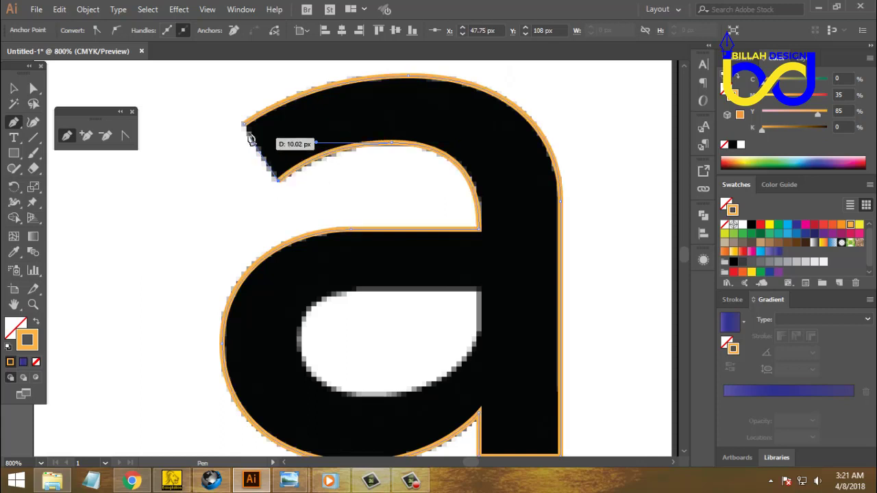
{"action": "left_click", "coordinate": [245, 125]}
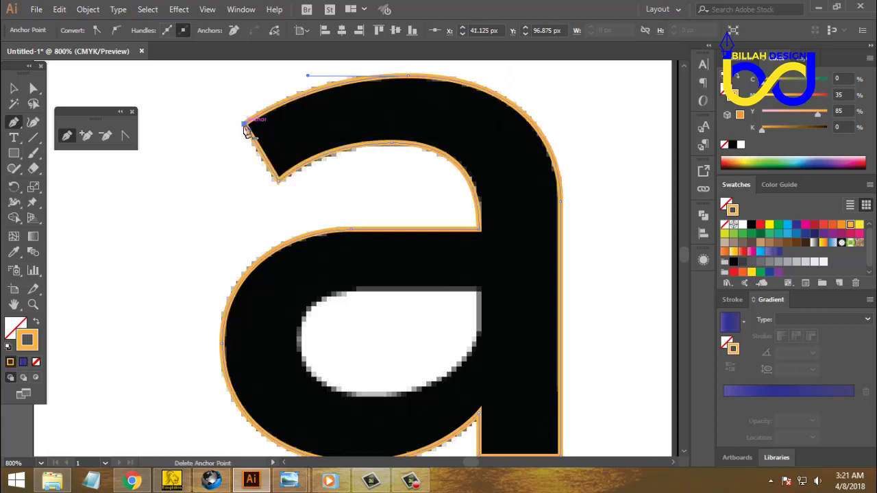
{"action": "left_click", "coordinate": [12, 89]}
Select the traced a outline and change its stroke weight to 0.5 pt
{"action": "left_click", "coordinate": [370, 202]}
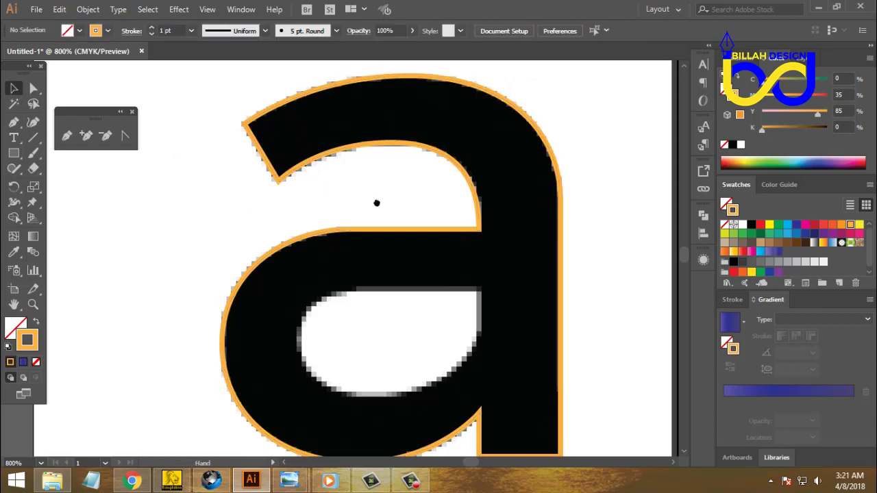
{"action": "scroll", "coordinate": [391, 212], "scroll_direction": "down", "scroll_amount": 2}
{"action": "left_click_drag", "start_coordinate": [556, 242], "coordinate": [561, 262]}
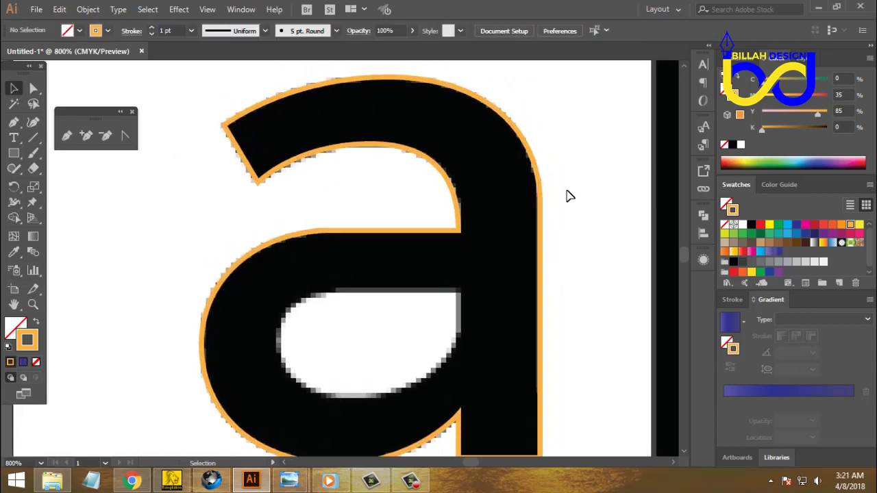
{"action": "left_click", "coordinate": [521, 203]}
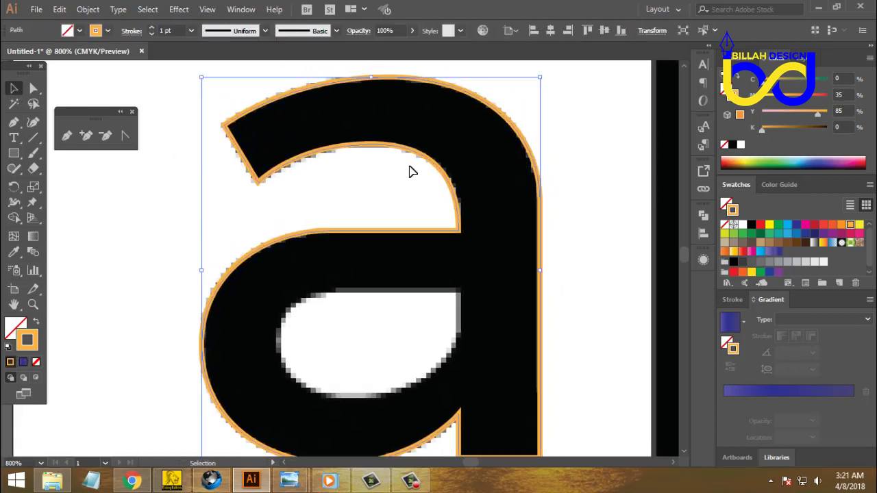
{"action": "left_click", "coordinate": [193, 30]}
{"action": "left_click", "coordinate": [210, 71]}
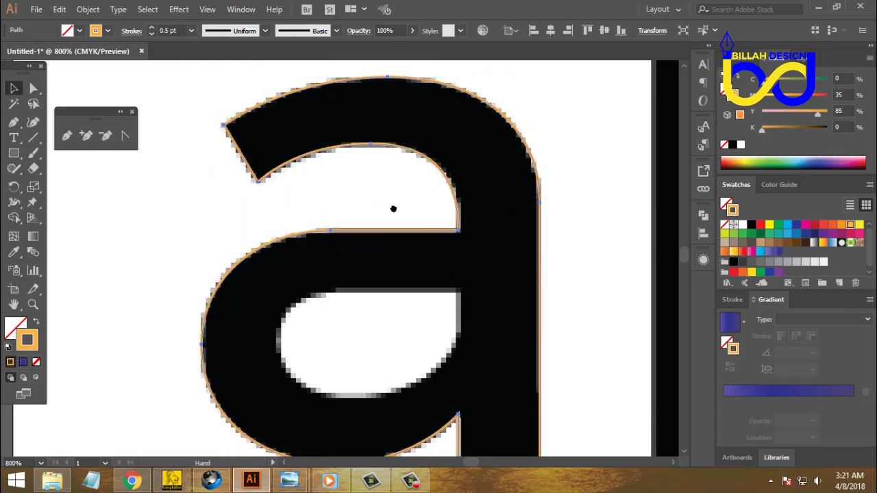
{"action": "left_click_drag", "start_coordinate": [393, 208], "coordinate": [406, 227]}
{"action": "left_click_drag", "start_coordinate": [415, 276], "coordinate": [416, 270]}
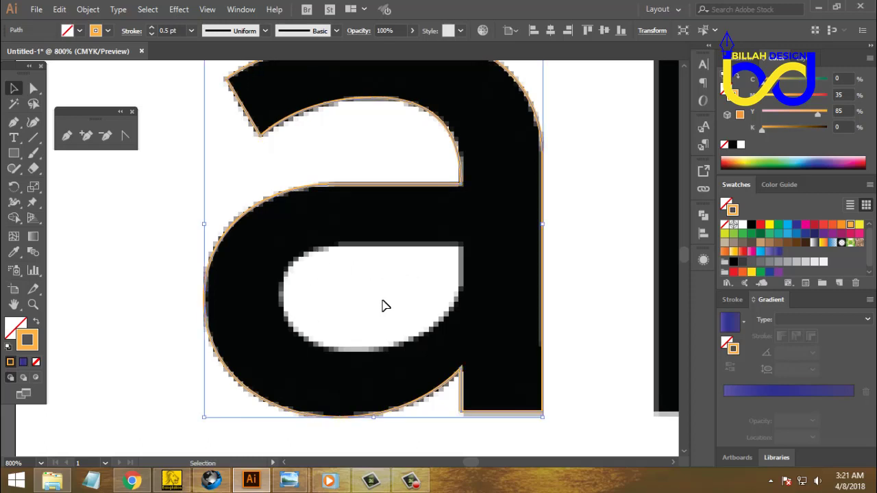
{"action": "left_click_drag", "start_coordinate": [386, 305], "coordinate": [392, 281]}
Start a new Pen path at the counter's top-right corner, running along its top edge
{"action": "left_click", "coordinate": [69, 136]}
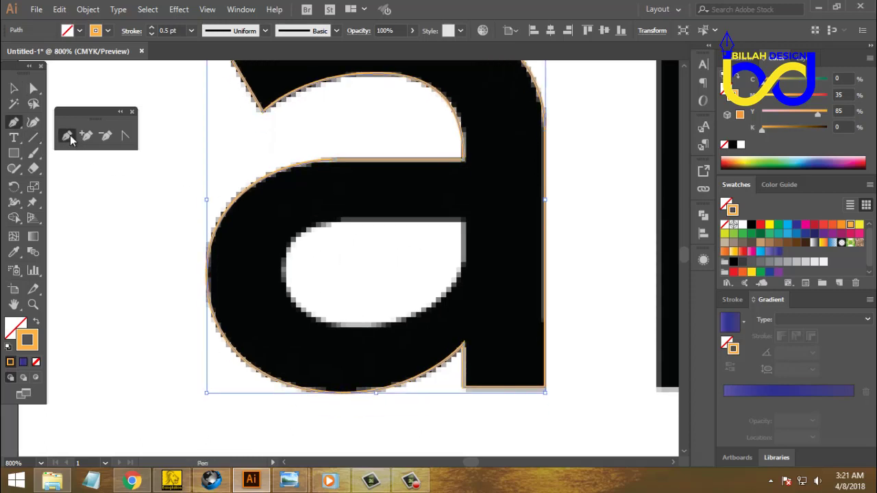
{"action": "left_click", "coordinate": [465, 220]}
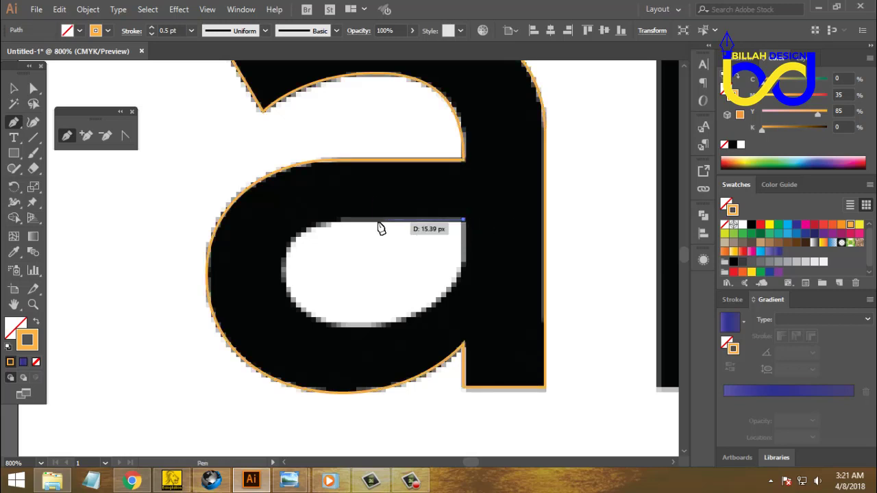
{"action": "left_click", "coordinate": [343, 221]}
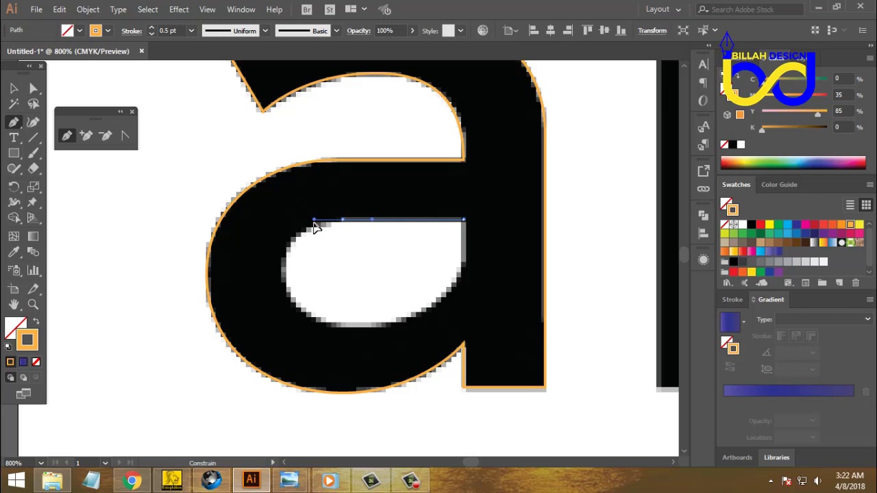
{"action": "left_click", "coordinate": [314, 221], "text": "ctrl"}
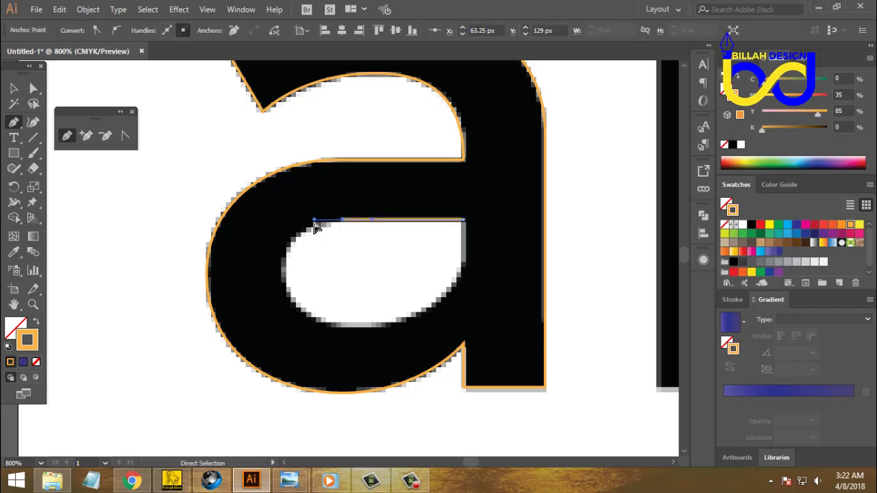
{"action": "mouse_move", "coordinate": [314, 224]}
{"action": "left_mouse_down"}
{"action": "mouse_move", "coordinate": [305, 272]}
{"action": "mouse_move", "coordinate": [287, 277]}
{"action": "left_mouse_up"}
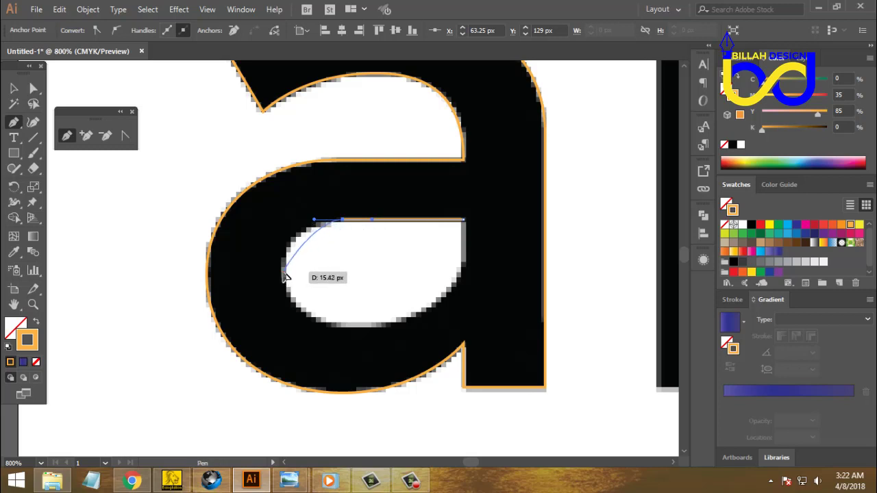
Curve the path around the counter's left, bottom and right sides and close it
{"action": "left_click_drag", "start_coordinate": [284, 272], "coordinate": [284, 307]}
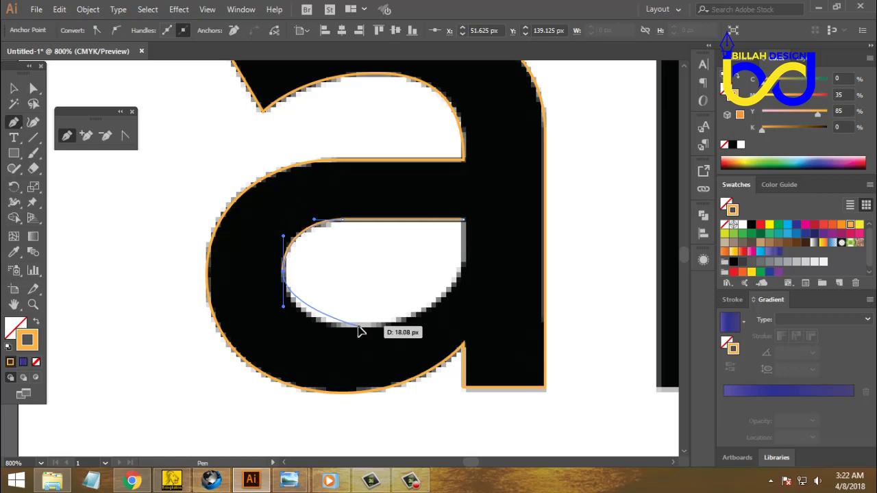
{"action": "left_click_drag", "start_coordinate": [358, 326], "coordinate": [407, 329]}
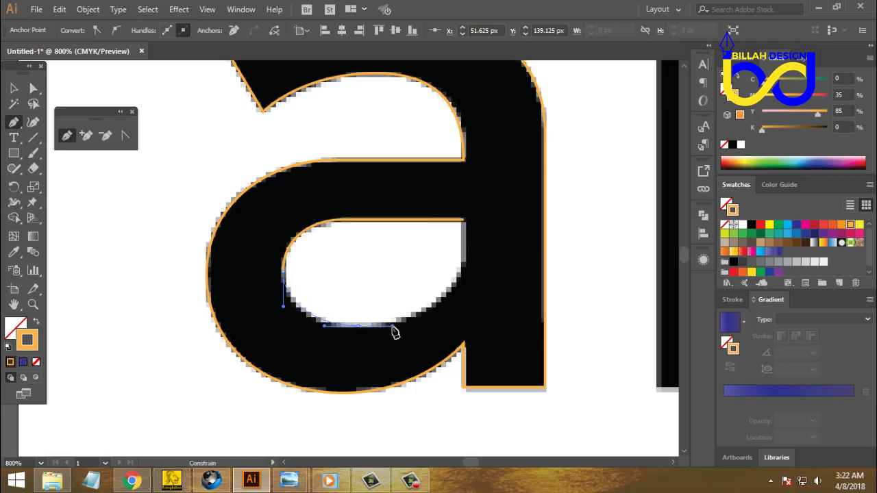
{"action": "left_click", "coordinate": [464, 267]}
{"action": "left_click_drag", "start_coordinate": [464, 289], "coordinate": [468, 240]}
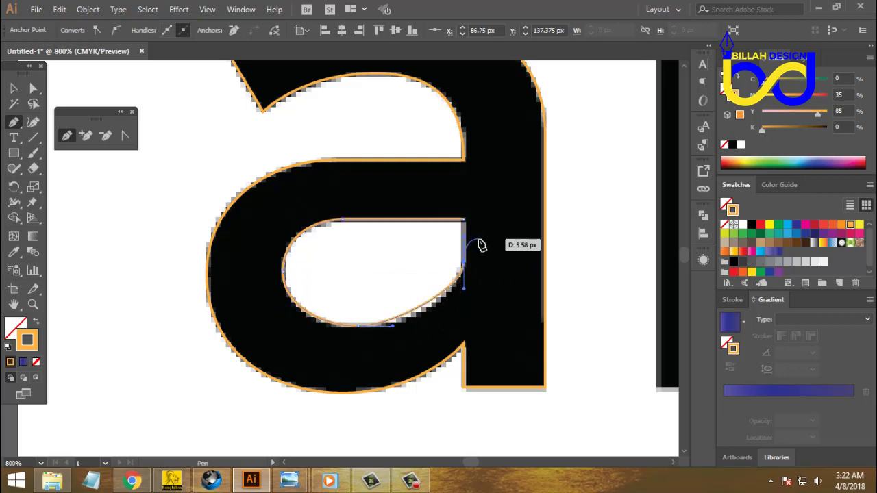
{"action": "left_click", "coordinate": [464, 220]}
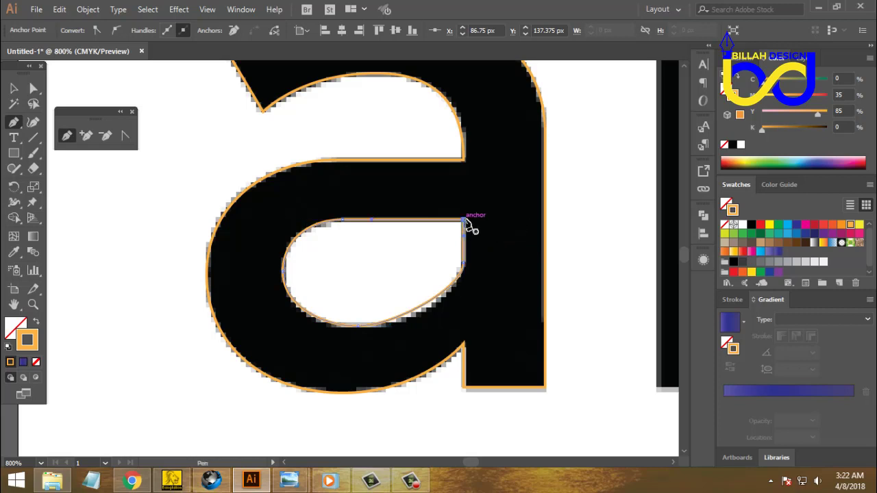
Switch to the Direct Selection tool and pan around the traced letter a
{"action": "left_click", "coordinate": [33, 88]}
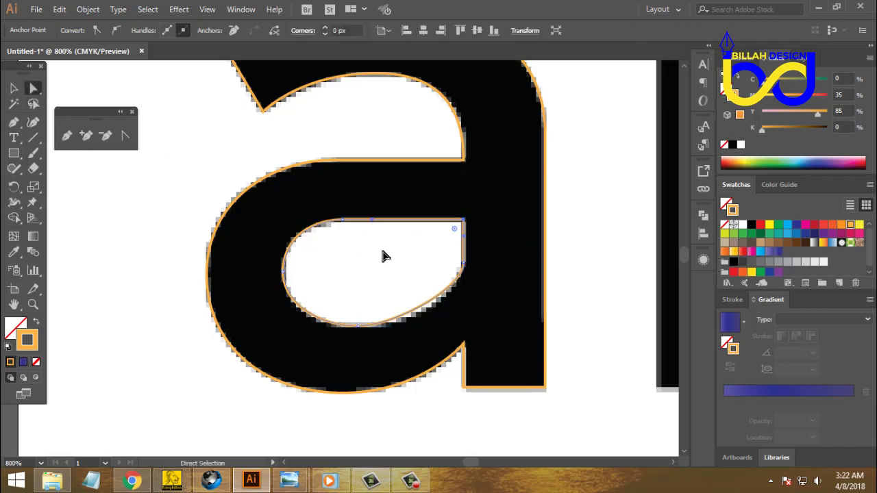
{"action": "left_click", "coordinate": [383, 292]}
{"action": "left_click", "coordinate": [125, 135]}
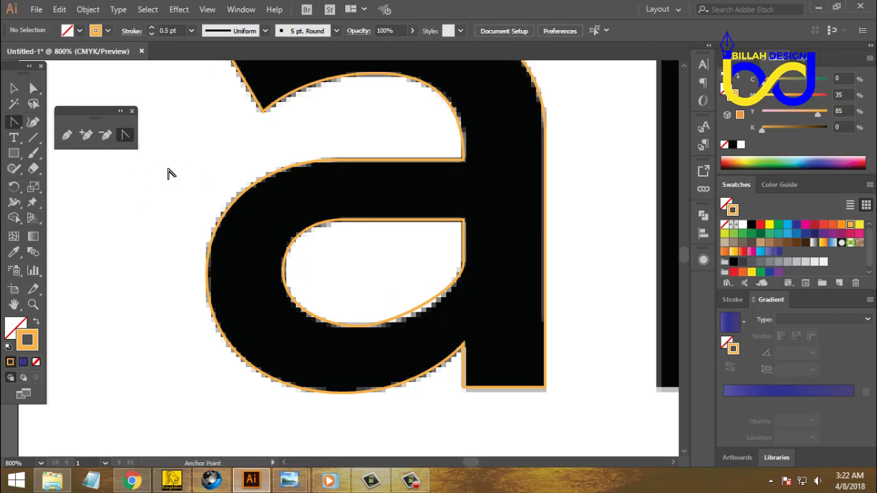
{"action": "key", "text": "v"}
{"action": "left_click_drag", "start_coordinate": [183, 171], "coordinate": [178, 189]}
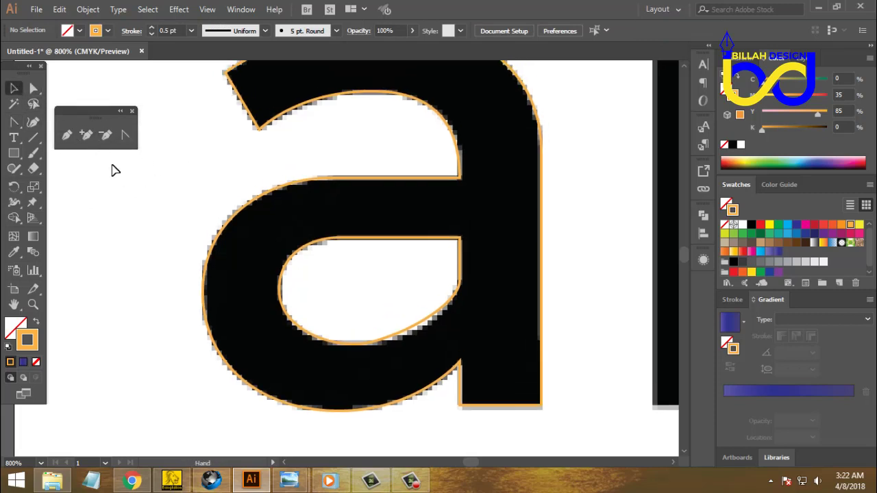
{"action": "left_click", "coordinate": [33, 89]}
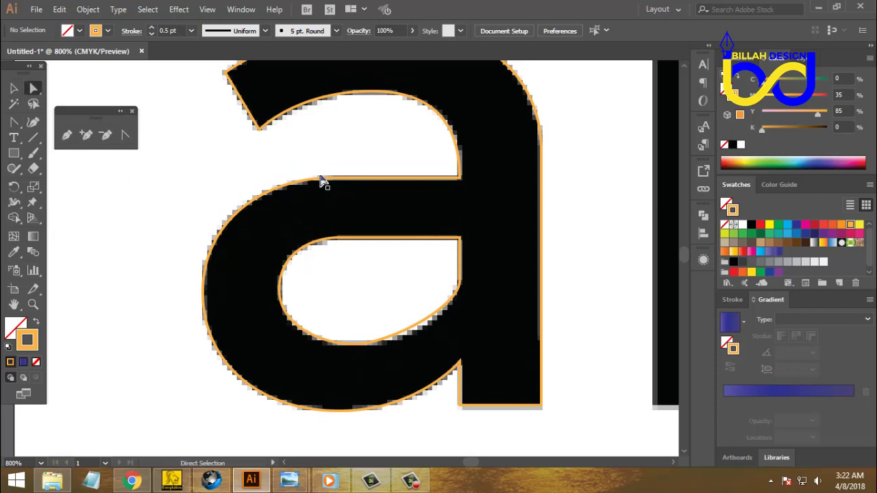
{"action": "left_click_drag", "start_coordinate": [367, 69], "coordinate": [367, 129]}
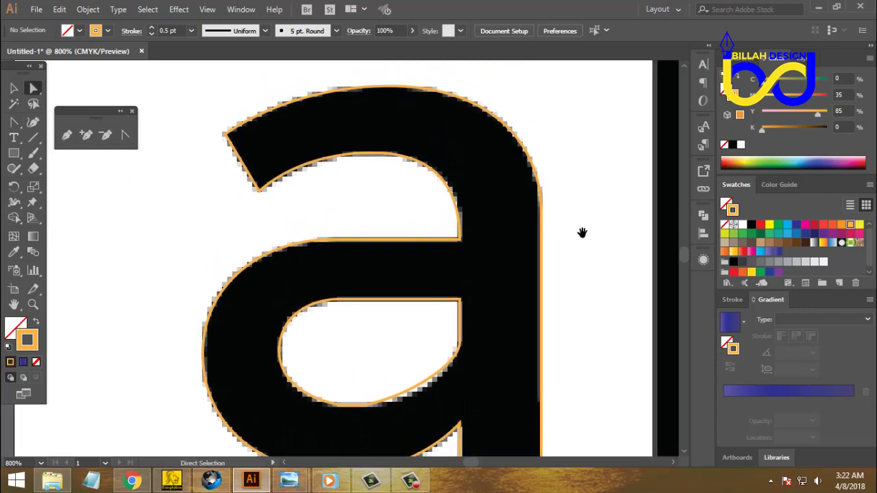
{"action": "left_click_drag", "start_coordinate": [581, 233], "coordinate": [578, 205]}
{"action": "left_click_drag", "start_coordinate": [346, 153], "coordinate": [359, 190]}
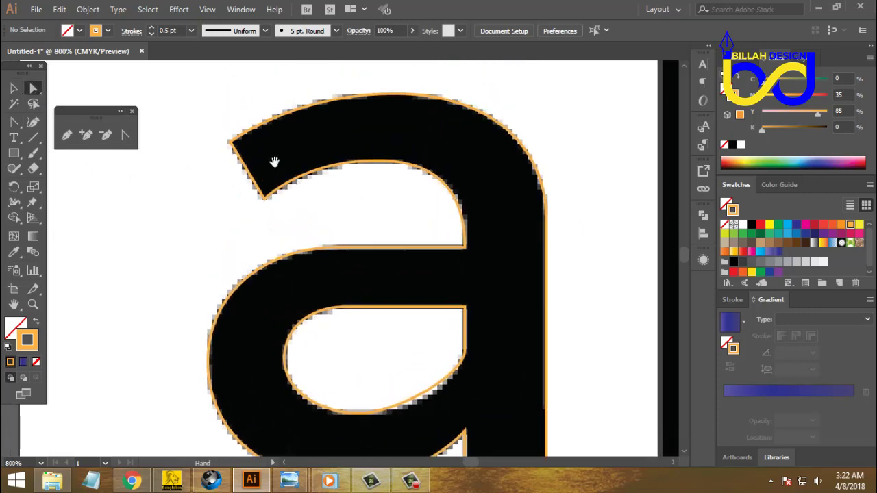
Select anchors on the outer outline and the inner counter path to inspect them
{"action": "left_click", "coordinate": [333, 111]}
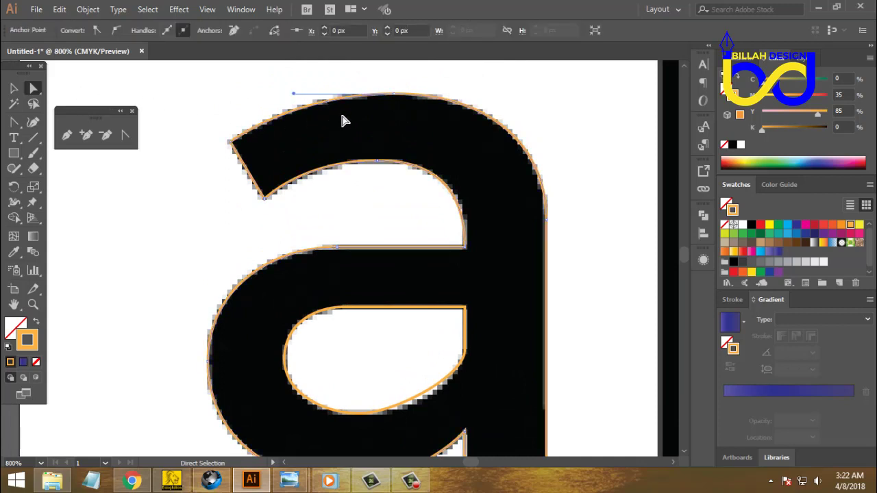
{"action": "left_click", "coordinate": [439, 103]}
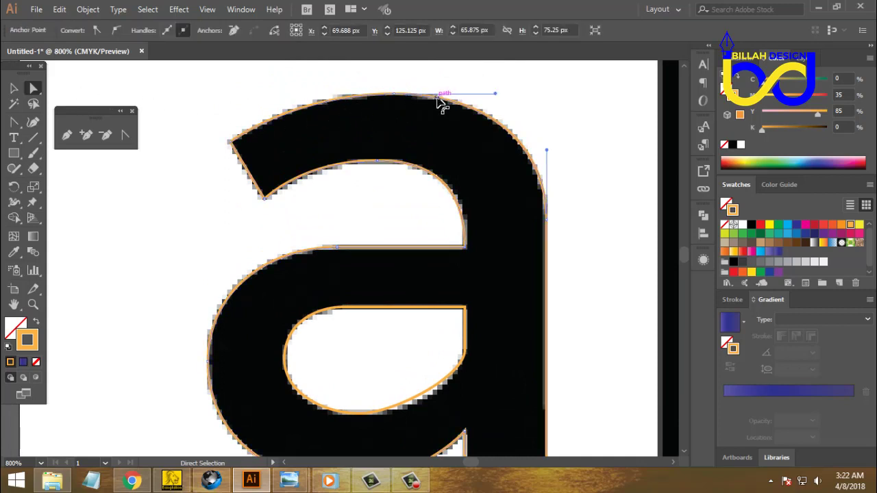
{"action": "left_click", "coordinate": [396, 94]}
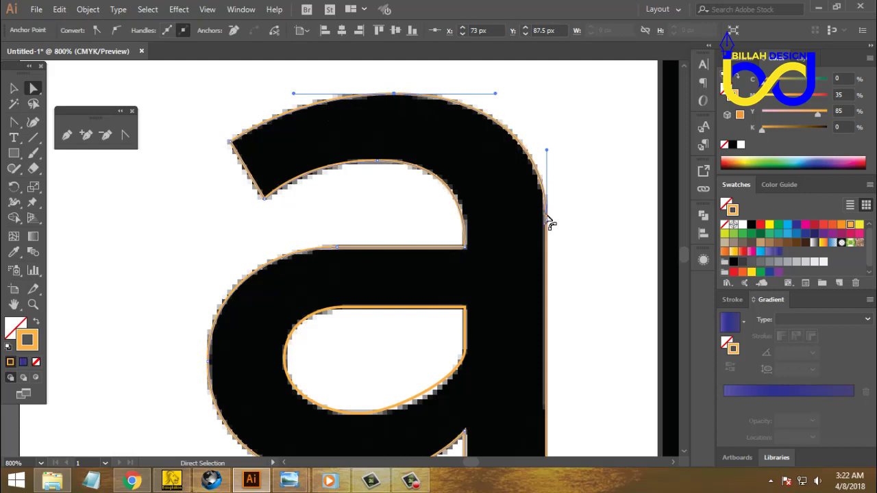
{"action": "left_click", "coordinate": [546, 249]}
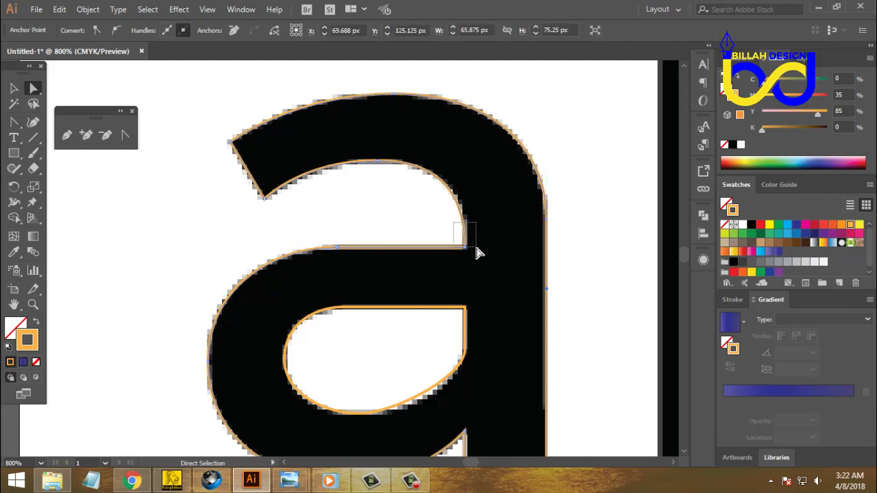
{"action": "left_click", "coordinate": [465, 213]}
{"action": "left_click_drag", "start_coordinate": [409, 339], "coordinate": [405, 253]}
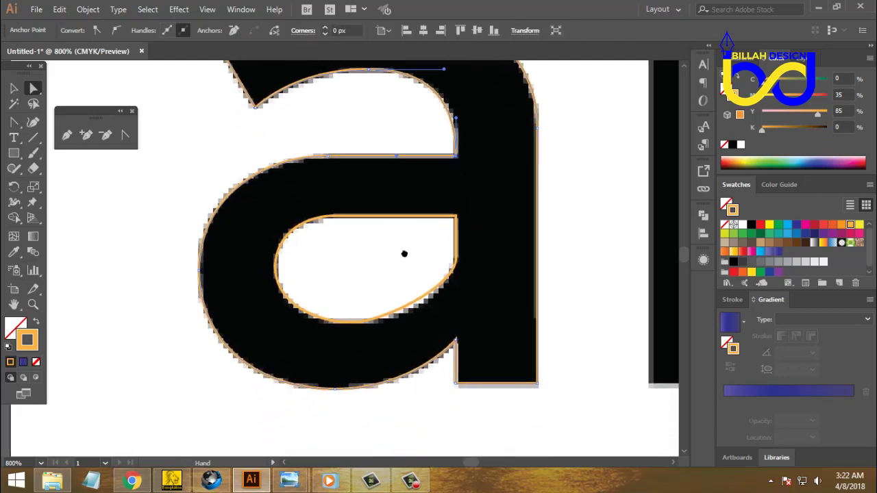
{"action": "left_click_drag", "start_coordinate": [470, 354], "coordinate": [470, 329]}
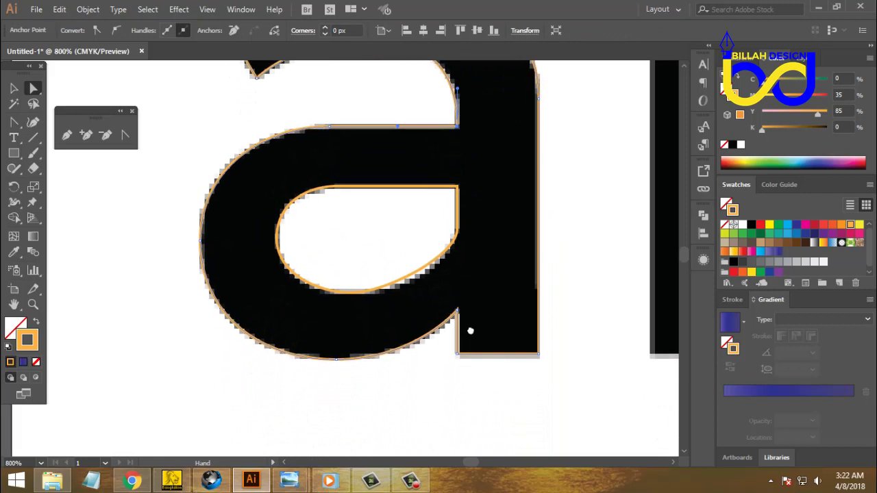
{"action": "left_click", "coordinate": [413, 281]}
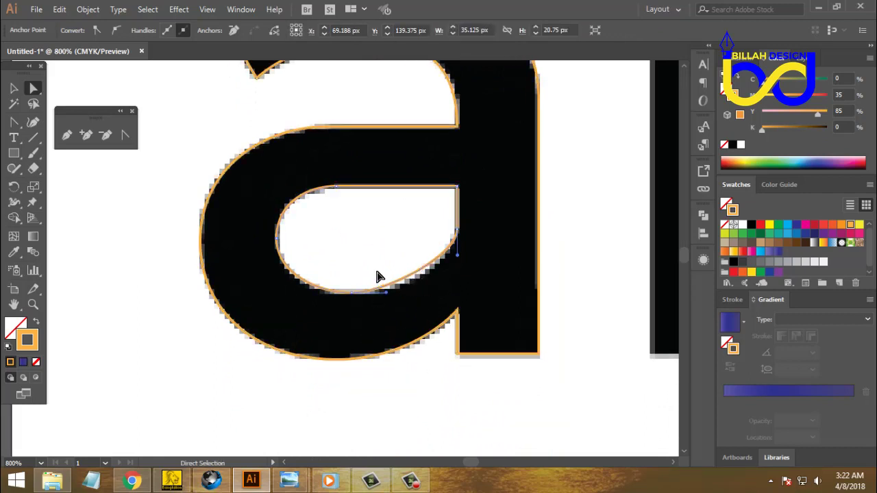
{"action": "left_click", "coordinate": [413, 292]}
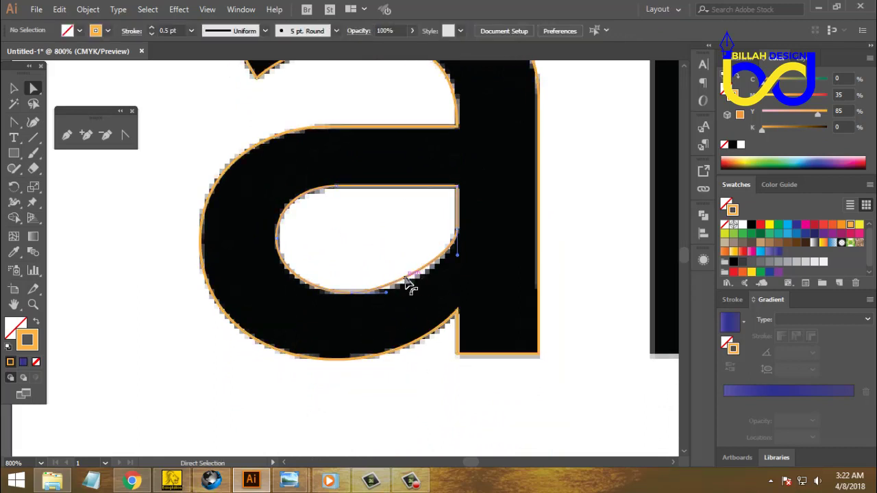
{"action": "left_click", "coordinate": [410, 279]}
{"action": "left_click", "coordinate": [409, 278]}
Reshape the counter's bottom and right curves by dragging their anchor handles
{"action": "left_click", "coordinate": [409, 278]}
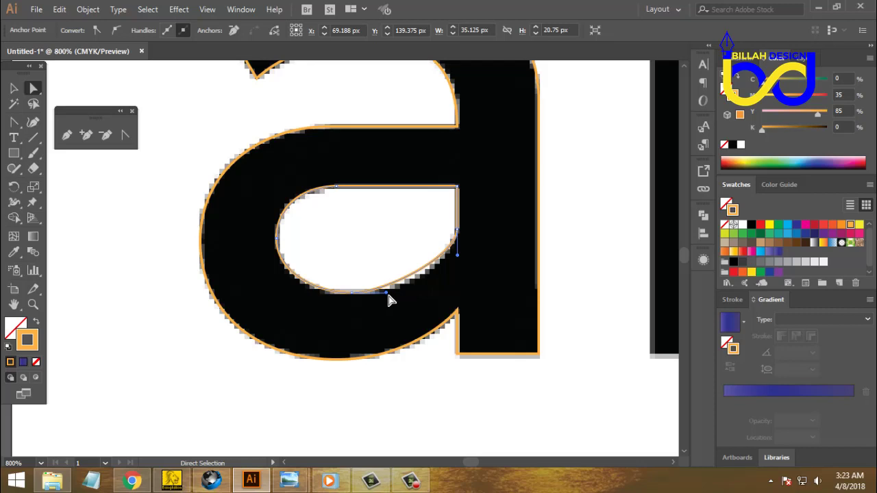
{"action": "left_click_drag", "start_coordinate": [386, 299], "coordinate": [402, 299]}
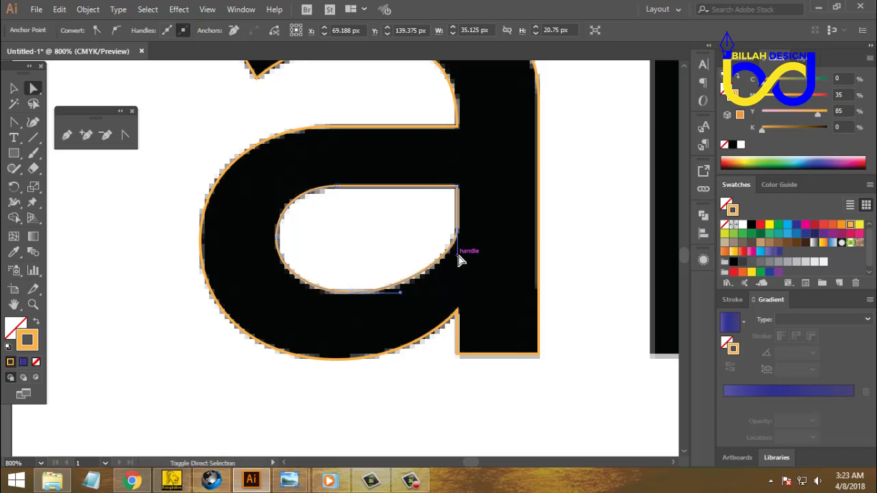
{"action": "left_click_drag", "start_coordinate": [458, 255], "coordinate": [460, 262]}
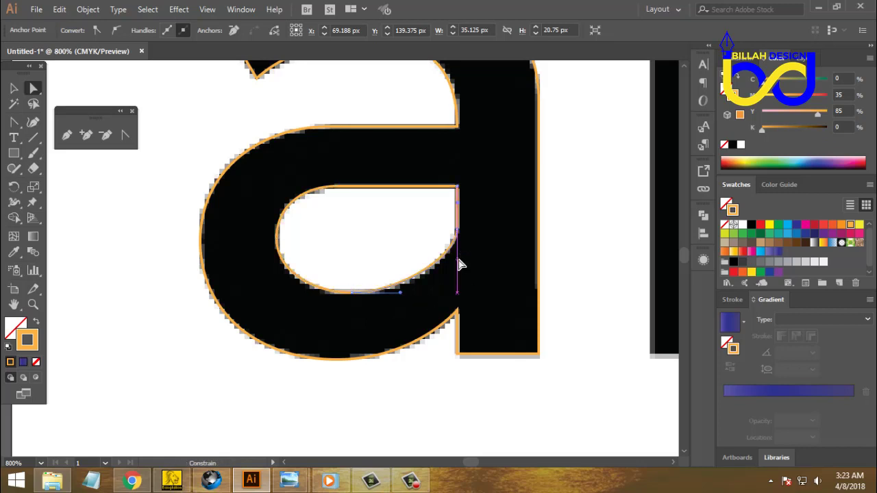
{"action": "left_click", "coordinate": [354, 254]}
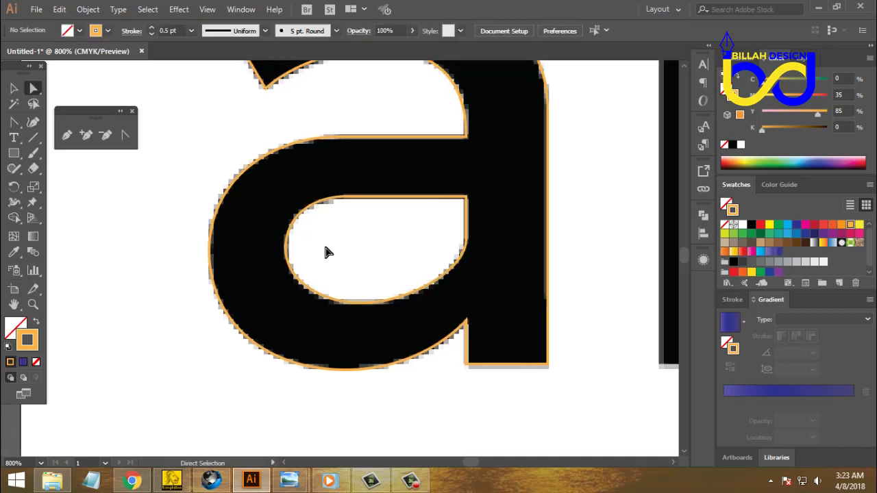
{"action": "left_click", "coordinate": [265, 274]}
{"action": "left_click", "coordinate": [333, 243]}
Reshape the outline's left anchor curve to match the letter's edge
{"action": "key", "text": "space"}
{"action": "left_click_drag", "start_coordinate": [257, 246], "coordinate": [293, 280]}
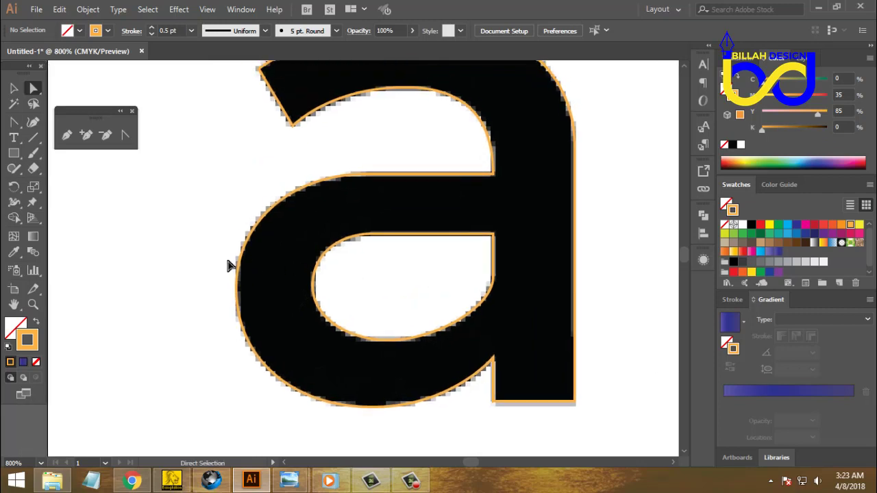
{"action": "left_click_drag", "start_coordinate": [216, 255], "coordinate": [266, 303]}
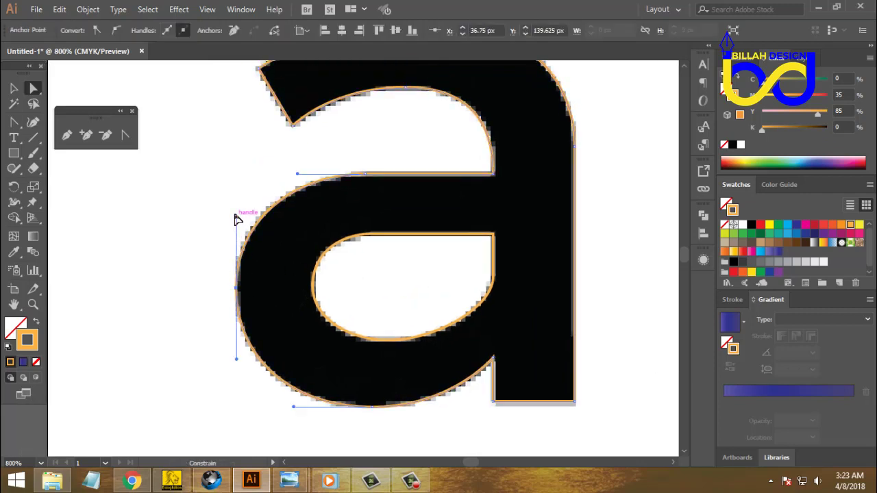
{"action": "left_click_drag", "start_coordinate": [236, 218], "coordinate": [236, 214]}
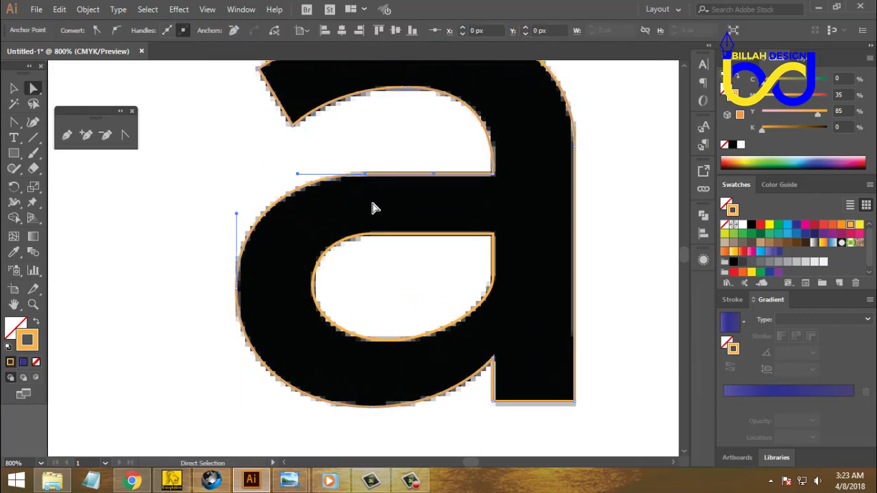
{"action": "left_click", "coordinate": [417, 190]}
Adjust the top anchor's left handle so the outline hugs the a's top curve
{"action": "left_click_drag", "start_coordinate": [421, 201], "coordinate": [432, 234]}
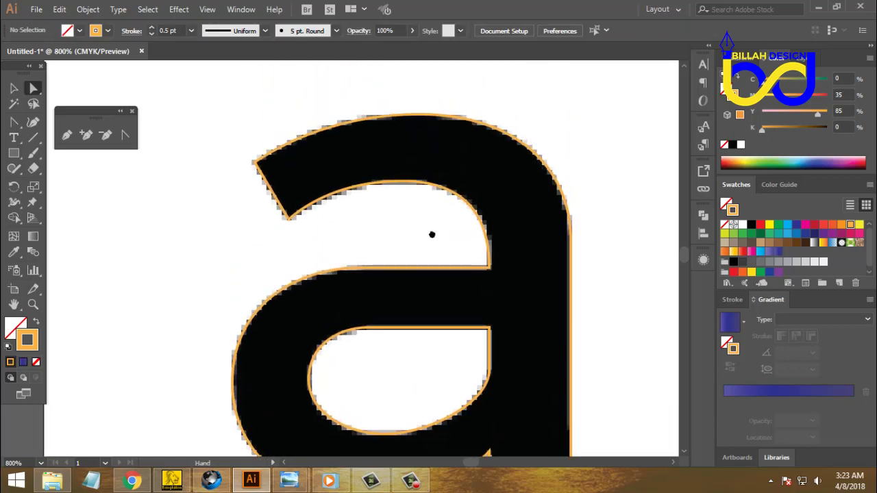
{"action": "left_click", "coordinate": [381, 133]}
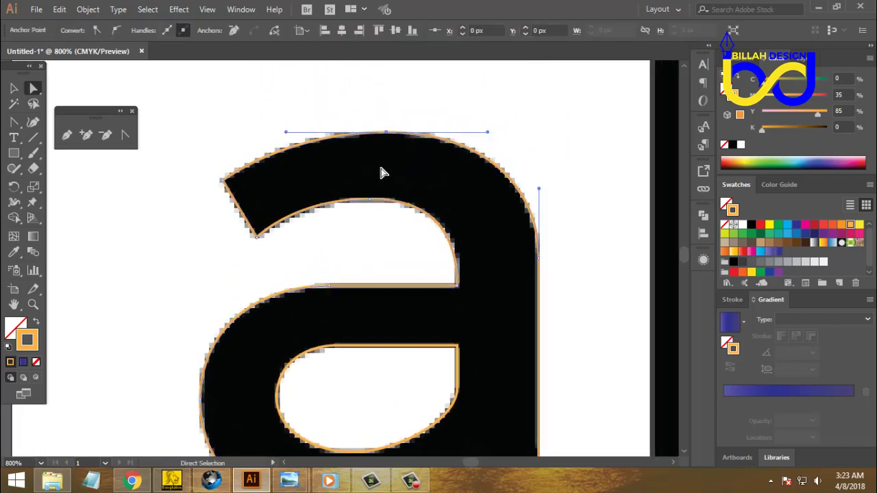
{"action": "left_click_drag", "start_coordinate": [285, 132], "coordinate": [284, 135]}
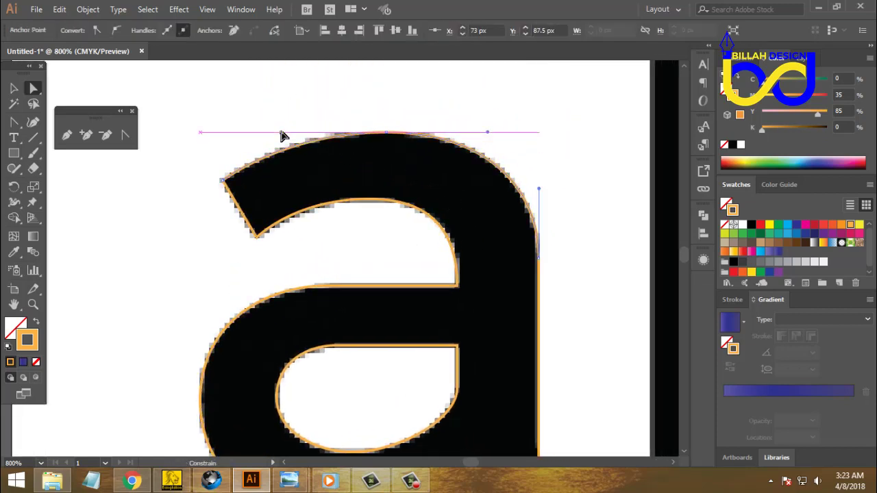
{"action": "left_click", "coordinate": [383, 239]}
{"action": "left_click_drag", "start_coordinate": [384, 239], "coordinate": [358, 187]}
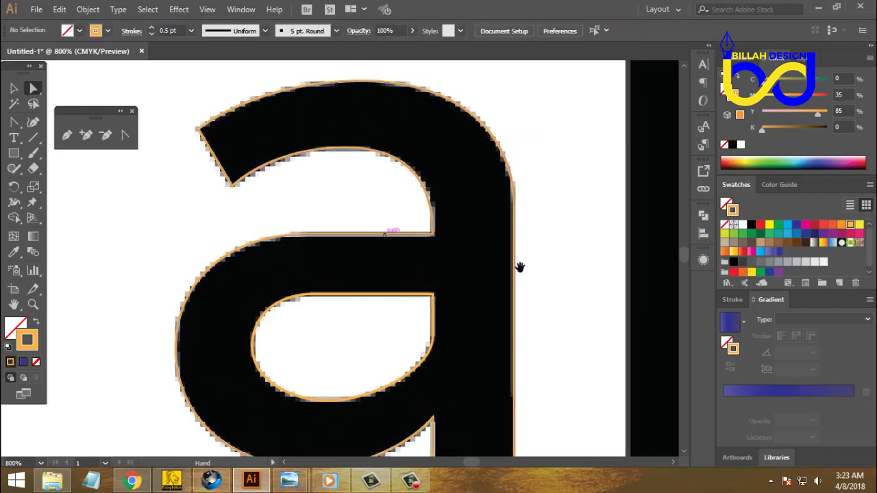
{"action": "left_click_drag", "start_coordinate": [521, 267], "coordinate": [525, 283]}
{"action": "left_click", "coordinate": [407, 124]}
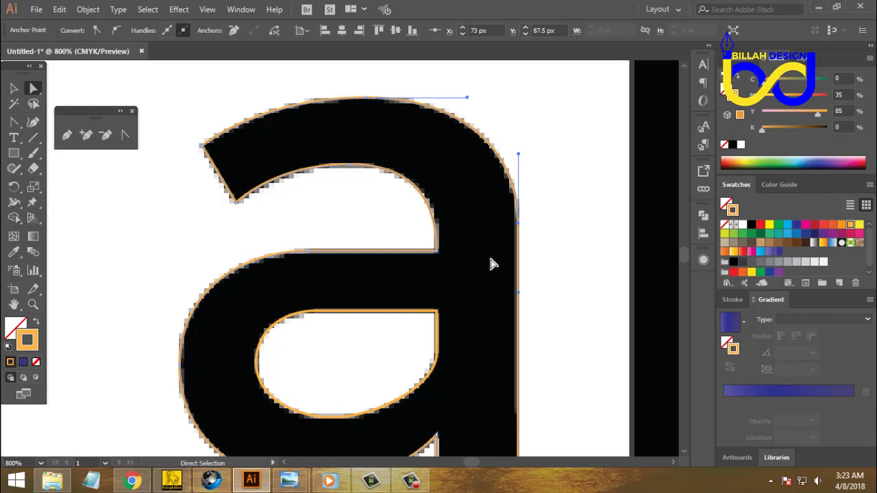
Select the counter's lower-left anchor, then zoom out to view the whole letter a
{"action": "scroll", "coordinate": [487, 253], "scroll_direction": "down", "scroll_amount": 1}
{"action": "mouse_move", "coordinate": [363, 194]}
{"action": "left_mouse_down"}
{"action": "mouse_move", "coordinate": [395, 247]}
{"action": "mouse_move", "coordinate": [370, 252]}
{"action": "left_mouse_up"}
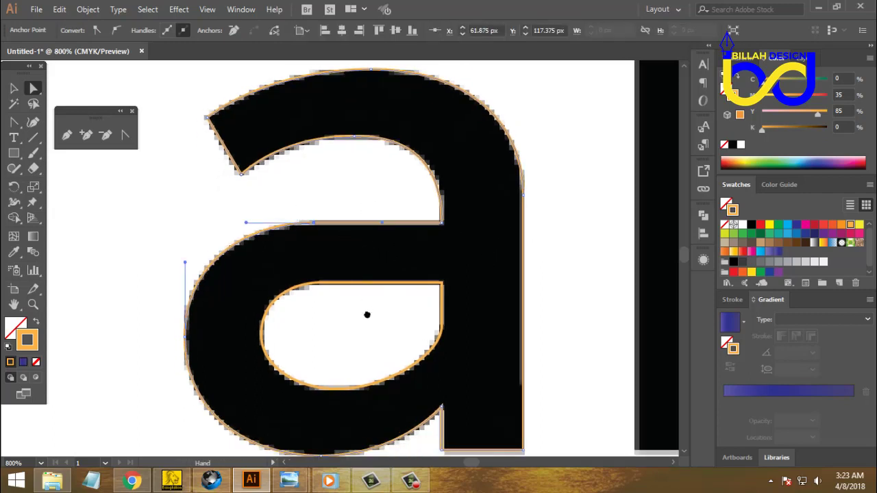
{"action": "scroll", "coordinate": [363, 288], "scroll_direction": "down", "scroll_amount": 3}
{"action": "left_click", "coordinate": [273, 313]}
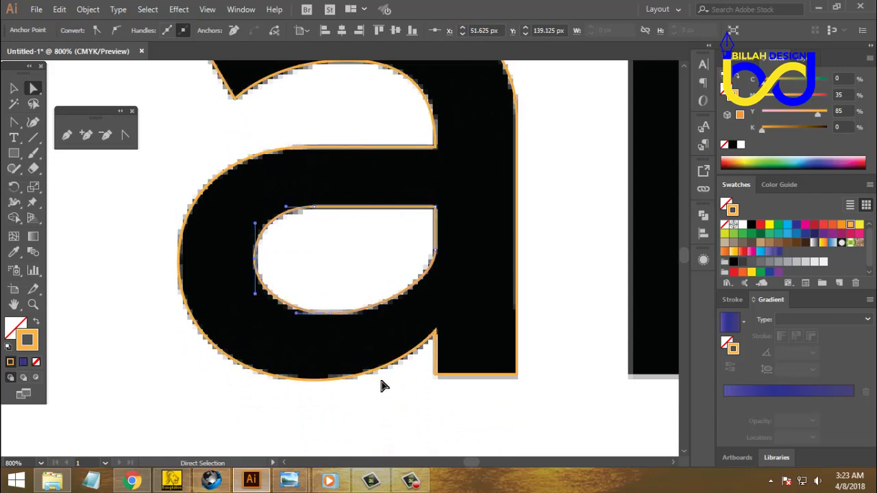
{"action": "scroll", "coordinate": [388, 384], "scroll_direction": "down", "scroll_amount": 1}
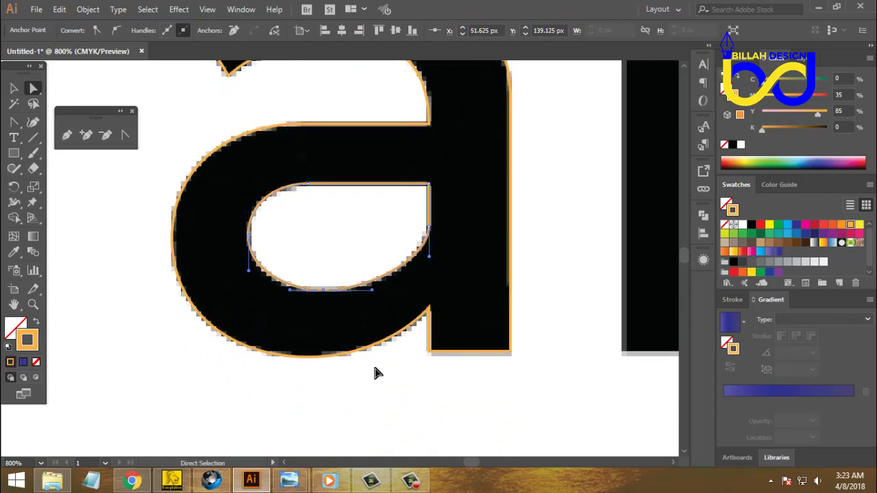
{"action": "left_click_drag", "start_coordinate": [543, 317], "coordinate": [515, 328]}
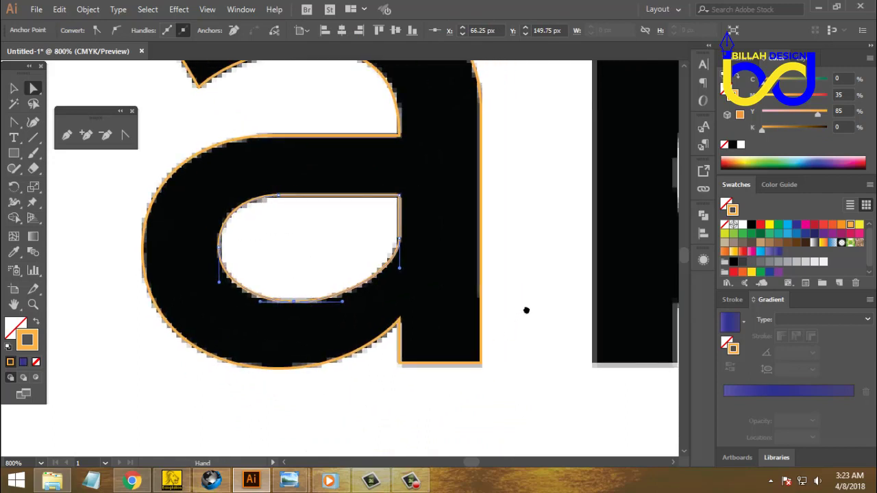
{"action": "scroll", "coordinate": [524, 314], "scroll_direction": "up", "scroll_amount": 1}
{"action": "key", "text": "ctrl+minus"}
{"action": "key", "text": "ctrl+minus"}
{"action": "key", "text": "ctrl+minus"}
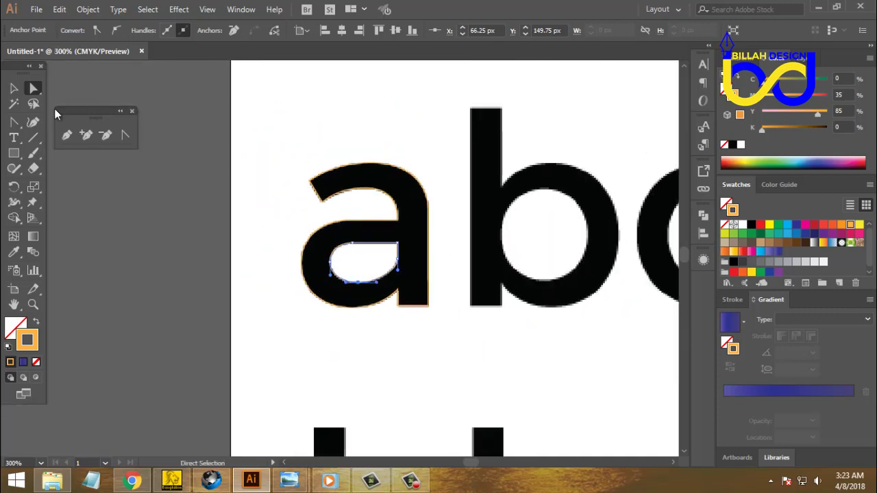
Pull the traced 'a' outline and counter apart to inspect them, then undo the moves
{"action": "left_click", "coordinate": [15, 89]}
{"action": "left_click", "coordinate": [251, 215]}
{"action": "left_click_drag", "start_coordinate": [273, 148], "coordinate": [445, 346]}
{"action": "left_click", "coordinate": [439, 279]}
{"action": "left_click_drag", "start_coordinate": [400, 255], "coordinate": [292, 344]}
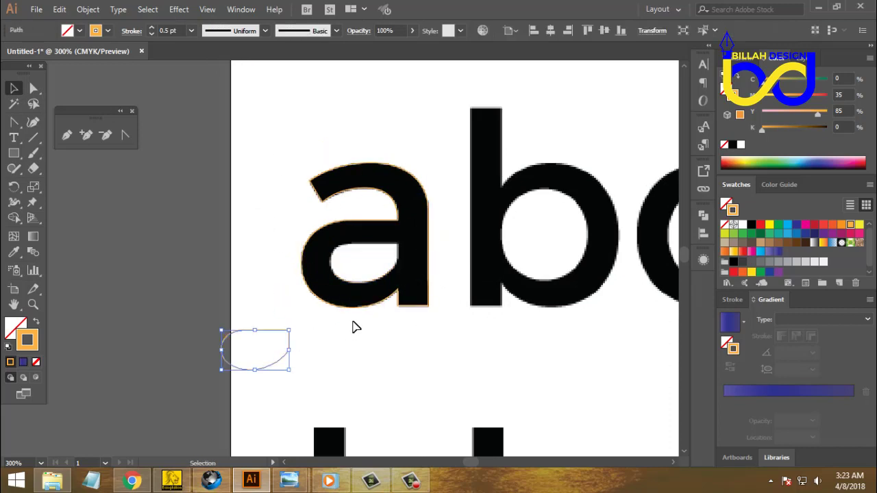
{"action": "left_click_drag", "start_coordinate": [356, 314], "coordinate": [356, 204]}
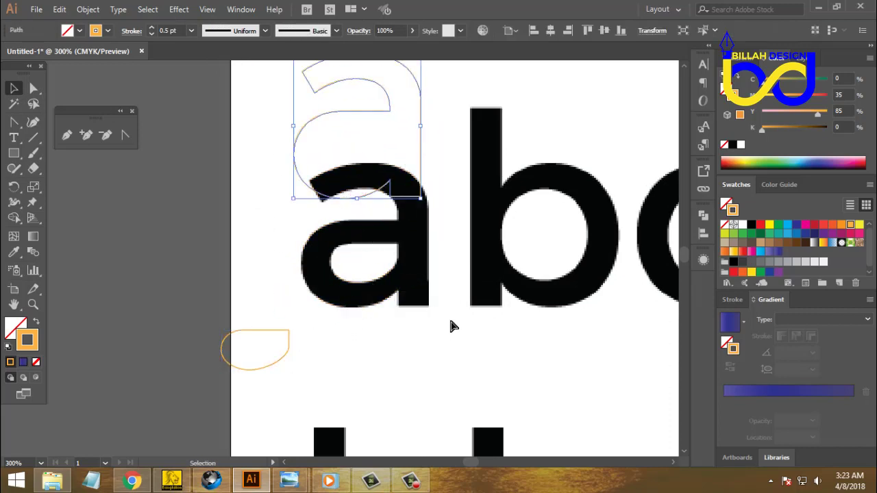
{"action": "key", "text": "ctrl+z"}
{"action": "key", "text": "ctrl+z"}
{"action": "key", "text": "ctrl+z"}
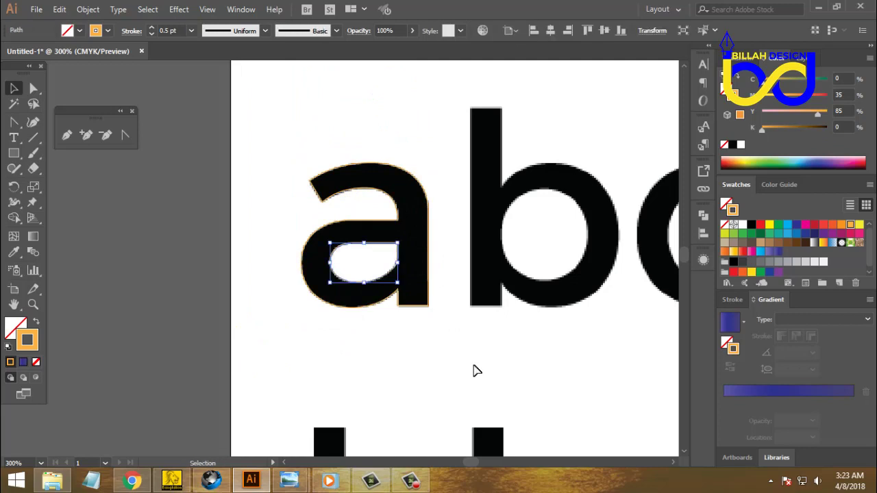
Select both 'a' paths and merge them into one compound path with Pathfinder
{"action": "left_click", "coordinate": [477, 371]}
{"action": "left_click_drag", "start_coordinate": [347, 337], "coordinate": [439, 202]}
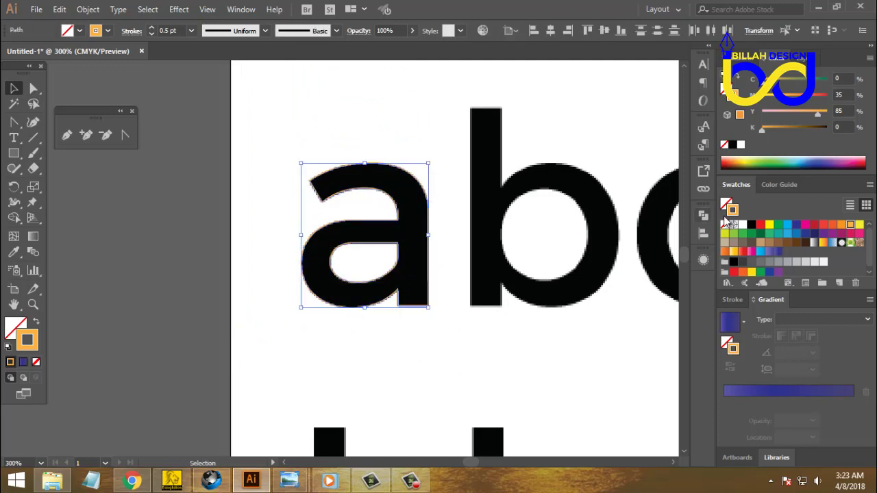
{"action": "left_click", "coordinate": [704, 217]}
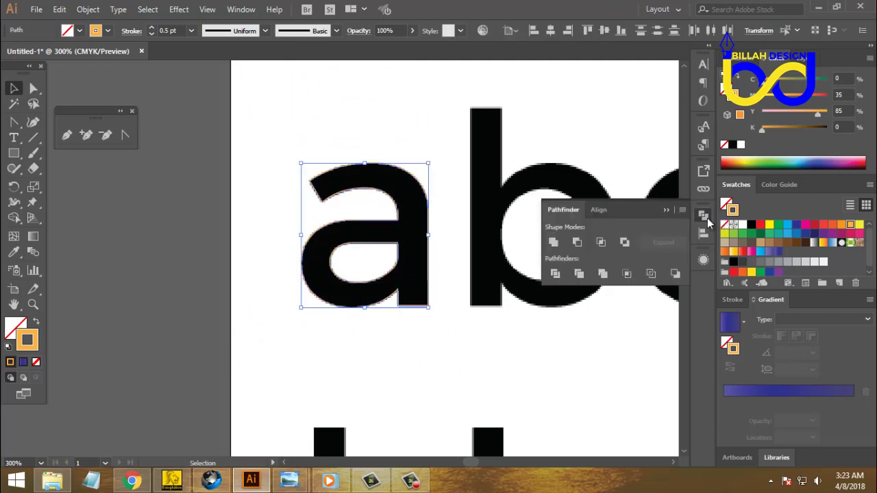
{"action": "left_click", "coordinate": [577, 242]}
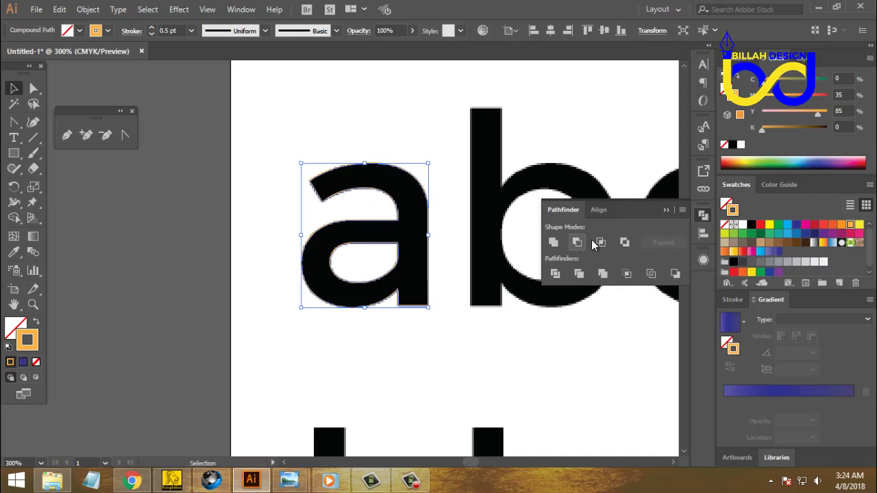
{"action": "left_click", "coordinate": [411, 333]}
Move the compound 'a' aside, swap fill and stroke, and eyedrop black from the original letter
{"action": "mouse_move", "coordinate": [353, 265]}
{"action": "left_mouse_down"}
{"action": "mouse_move", "coordinate": [333, 252]}
{"action": "mouse_move", "coordinate": [226, 241]}
{"action": "left_mouse_up"}
{"action": "key", "text": "shift+x"}
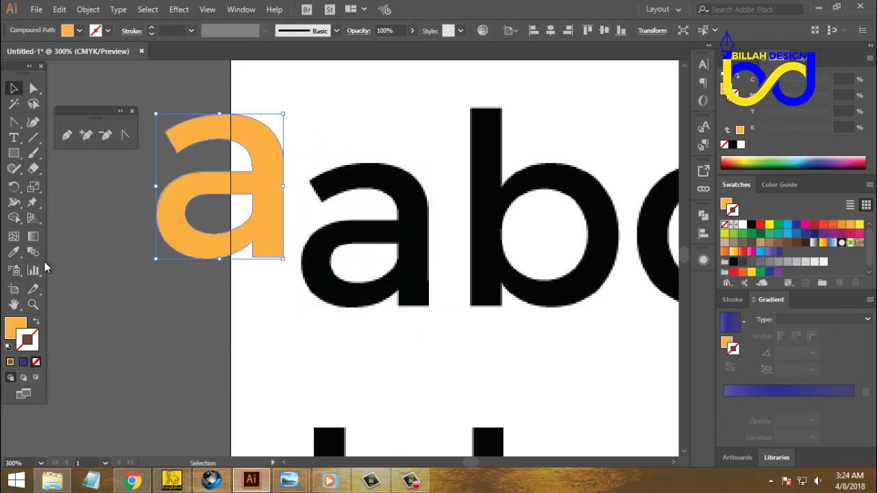
{"action": "left_click", "coordinate": [14, 252]}
{"action": "left_click", "coordinate": [323, 234]}
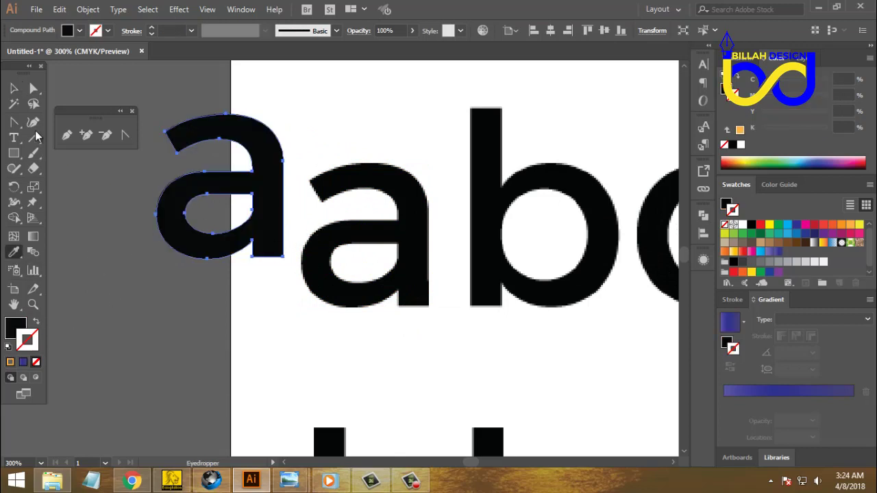
Move the black rebuilt 'a' below the 'abc' row
{"action": "left_click", "coordinate": [14, 88]}
{"action": "left_click", "coordinate": [274, 329]}
{"action": "left_click_drag", "start_coordinate": [386, 337], "coordinate": [355, 308]}
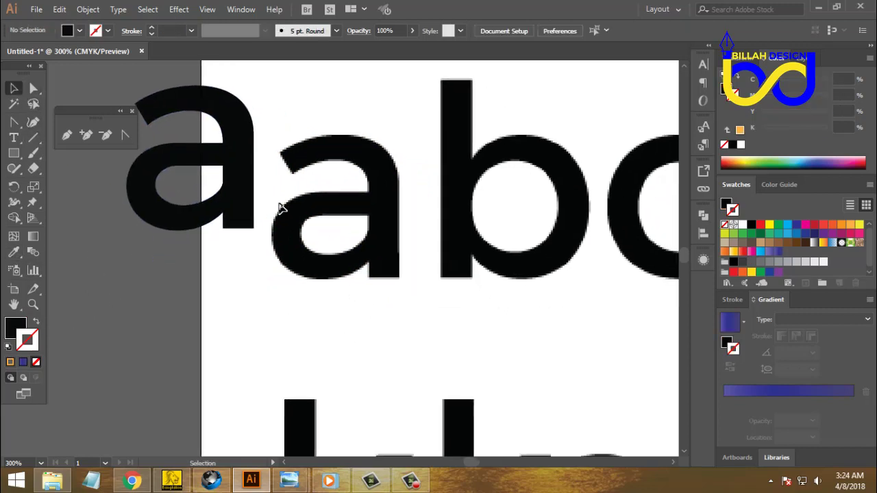
{"action": "left_click_drag", "start_coordinate": [247, 174], "coordinate": [608, 372]}
{"action": "left_click", "coordinate": [631, 340]}
{"action": "left_click_drag", "start_coordinate": [626, 343], "coordinate": [610, 331]}
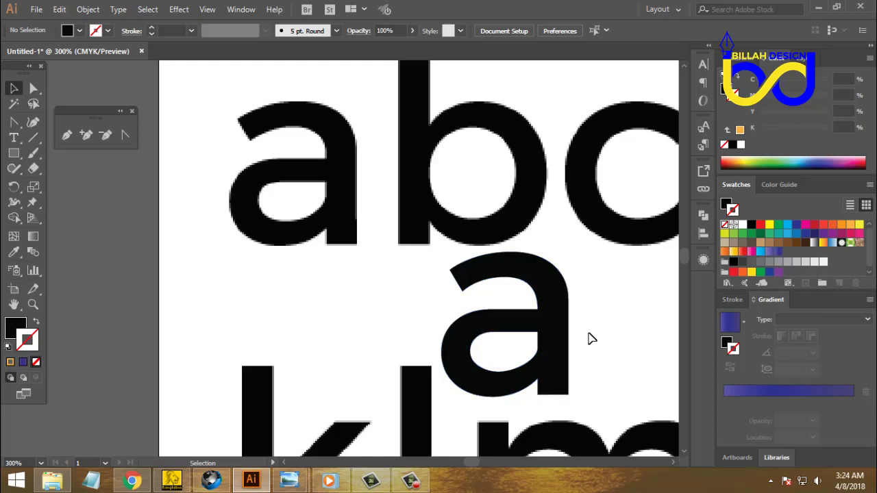
{"action": "scroll", "coordinate": [513, 295], "scroll_direction": "up", "scroll_amount": 1}
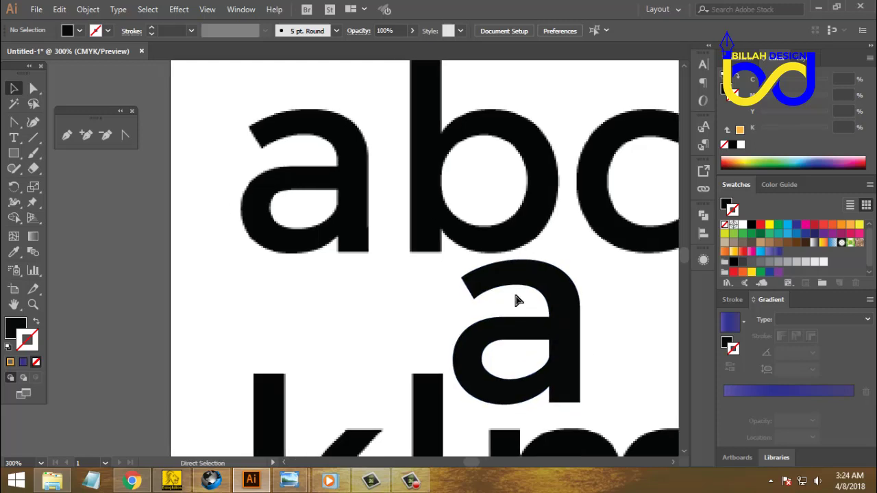
{"action": "key", "text": "ctrl+minus"}
{"action": "mouse_move", "coordinate": [447, 278]}
{"action": "left_mouse_down"}
{"action": "mouse_move", "coordinate": [423, 261]}
{"action": "mouse_move", "coordinate": [278, 77]}
{"action": "left_mouse_up"}
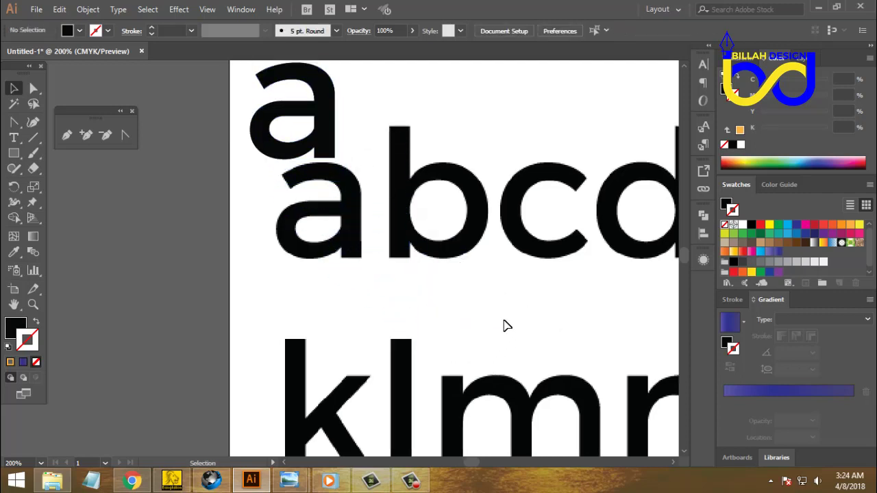
{"action": "scroll", "coordinate": [500, 309], "scroll_direction": "right", "scroll_amount": 5}
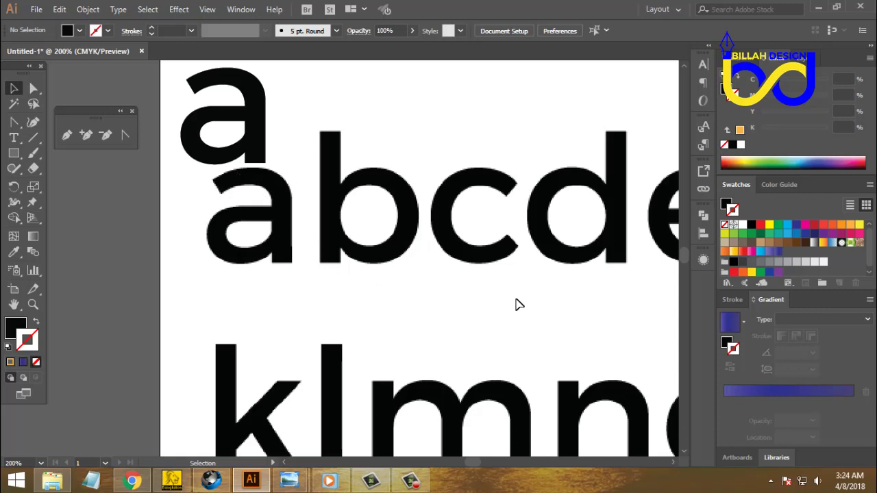
{"action": "scroll", "coordinate": [489, 294], "scroll_direction": "right", "scroll_amount": 4}
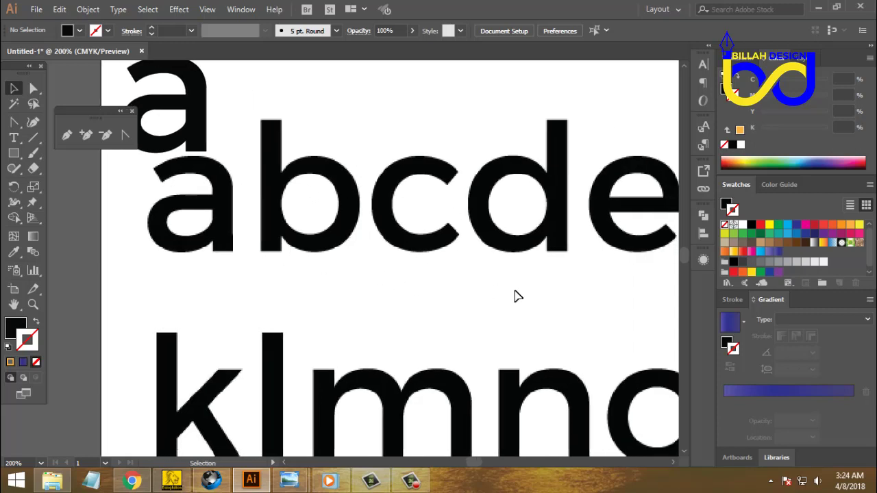
{"action": "scroll", "coordinate": [443, 292], "scroll_direction": "right", "scroll_amount": 5}
{"action": "scroll", "coordinate": [384, 247], "scroll_direction": "right", "scroll_amount": 2}
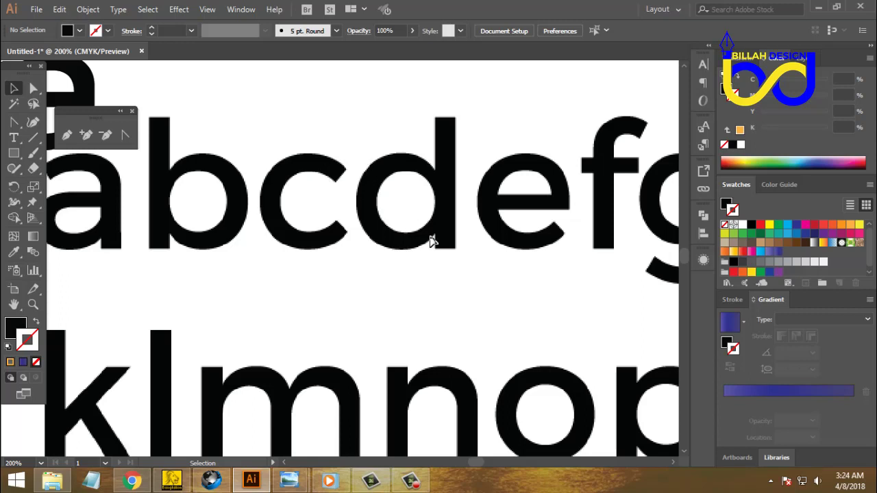
{"action": "scroll", "coordinate": [544, 290], "scroll_direction": "right", "scroll_amount": 6}
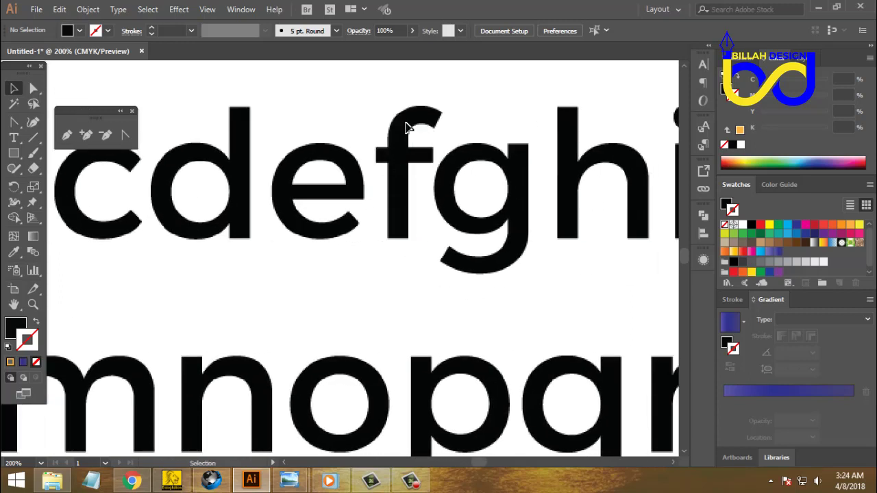
{"action": "left_click_drag", "start_coordinate": [535, 236], "coordinate": [471, 231]}
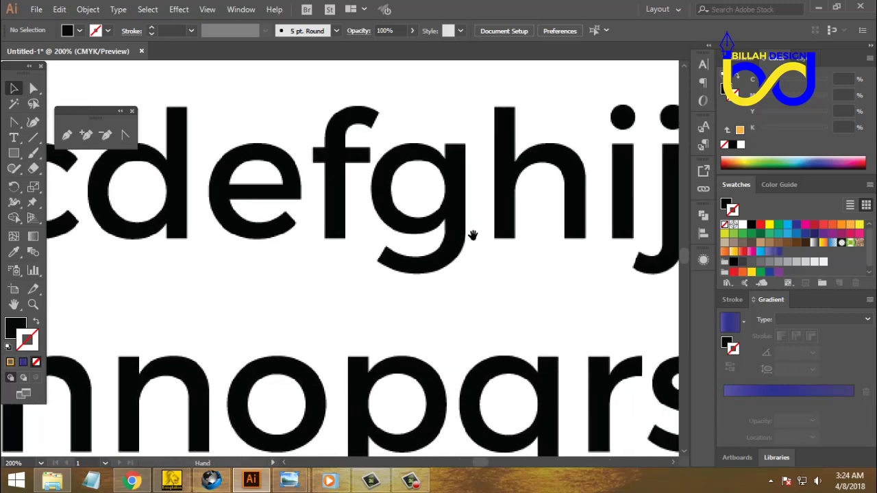
{"action": "key", "text": "ctrl+minus"}
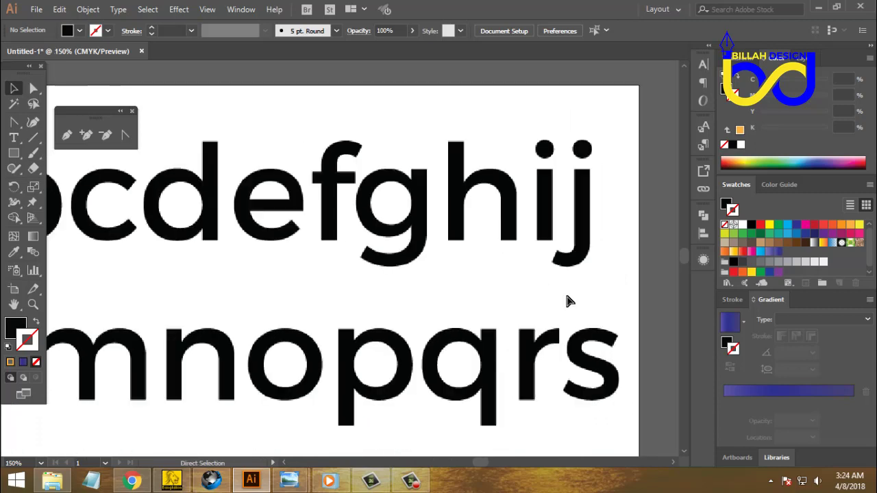
{"action": "key", "text": "ctrl+minus"}
{"action": "left_click_drag", "start_coordinate": [391, 289], "coordinate": [461, 272]}
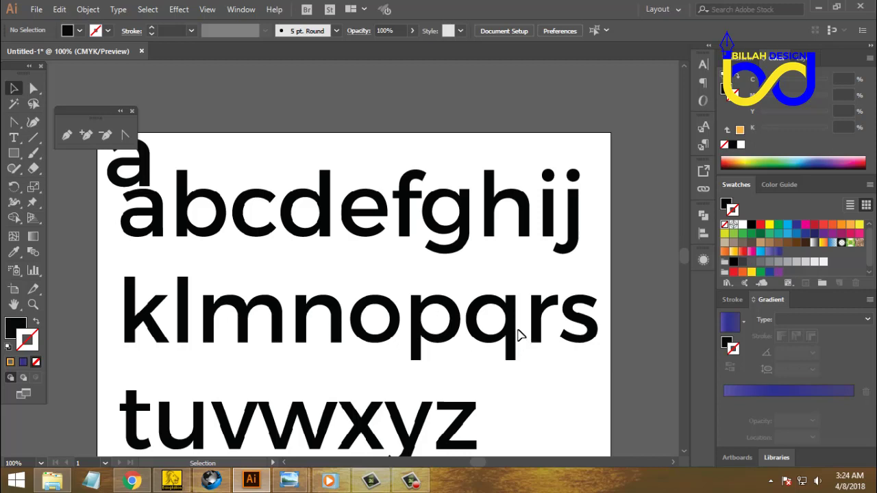
{"action": "scroll", "coordinate": [562, 362], "scroll_direction": "down", "scroll_amount": 2}
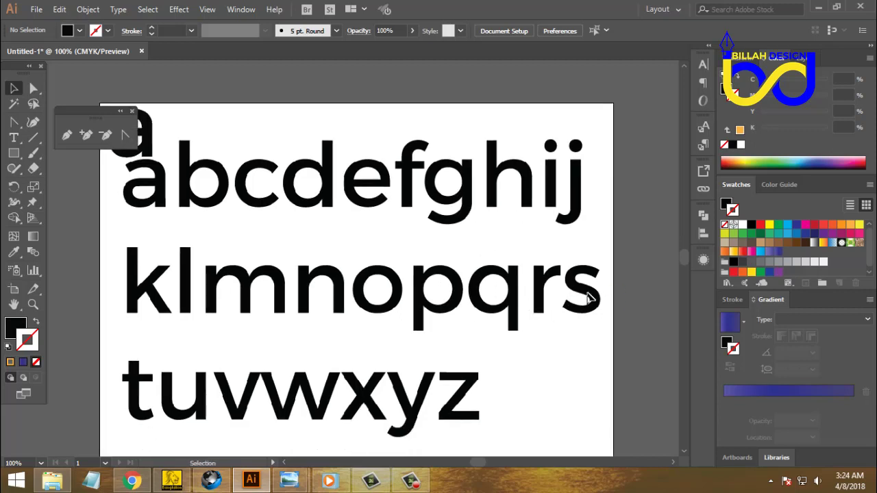
{"action": "scroll", "coordinate": [480, 246], "scroll_direction": "up", "scroll_amount": 2}
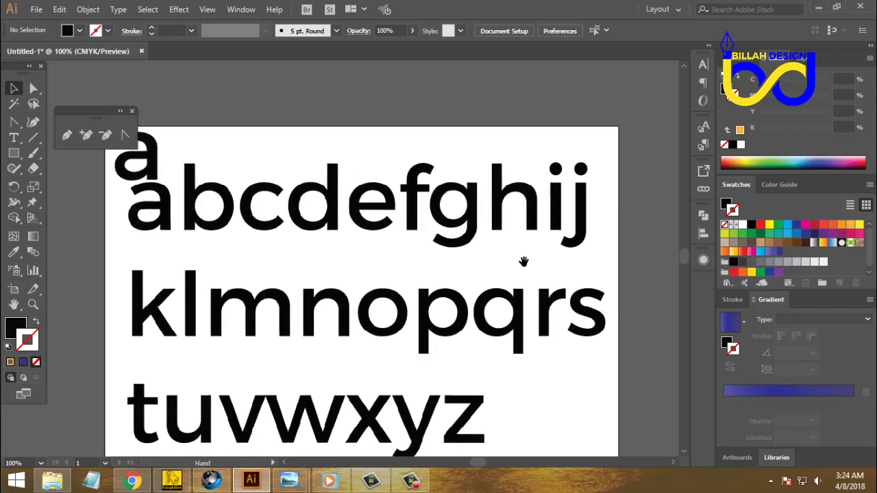
Zoom in and centre the view on the letter g beside the f
{"action": "left_click_drag", "start_coordinate": [526, 261], "coordinate": [518, 266]}
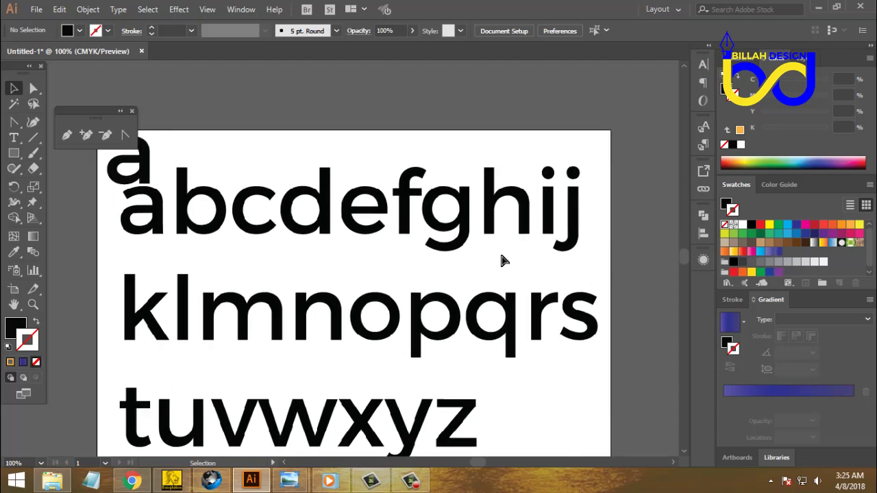
{"action": "key", "text": "ctrl+plus"}
{"action": "key", "text": "ctrl+plus"}
{"action": "key", "text": "ctrl+plus"}
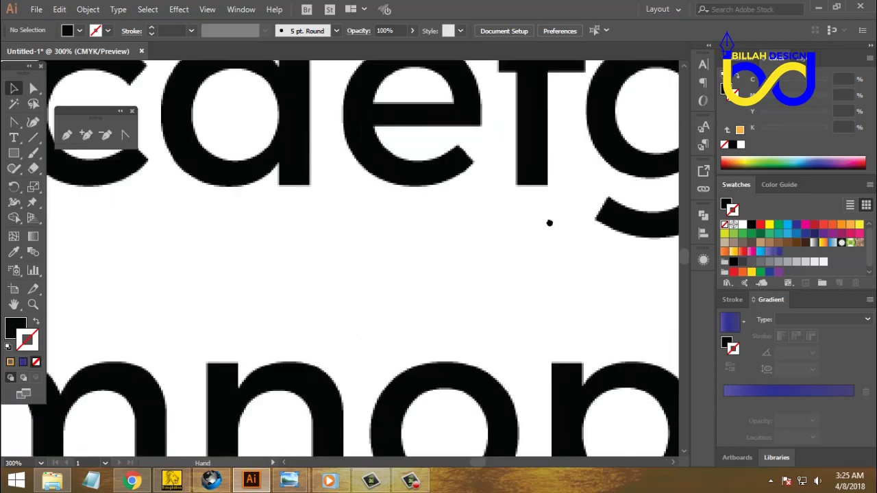
{"action": "left_click_drag", "start_coordinate": [549, 223], "coordinate": [469, 269]}
{"action": "key", "text": "ctrl+plus"}
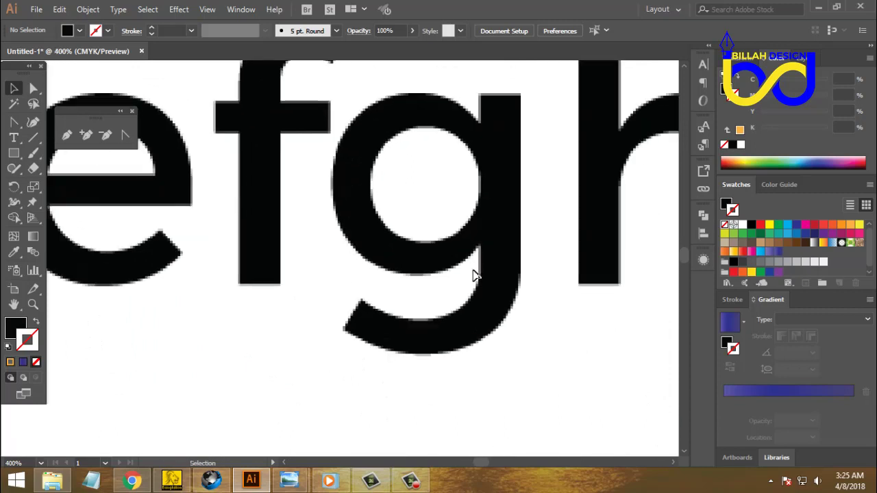
{"action": "left_click_drag", "start_coordinate": [489, 219], "coordinate": [480, 262]}
{"action": "key", "text": "ctrl+plus"}
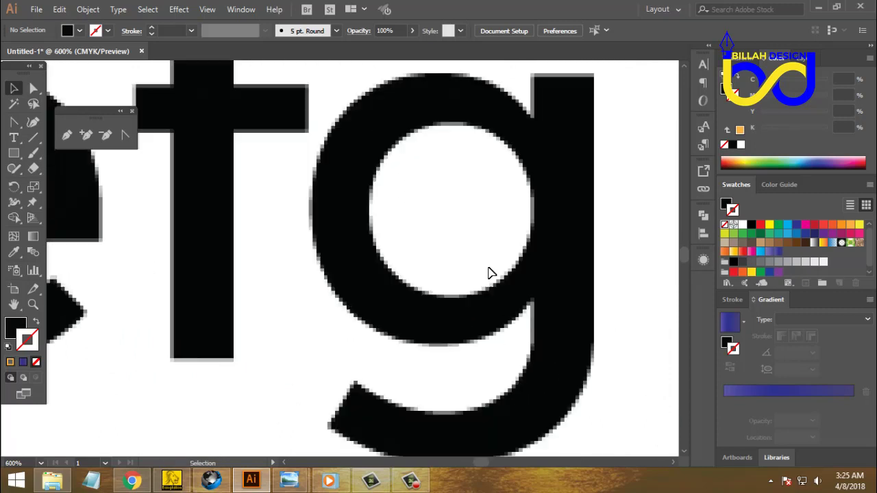
{"action": "mouse_move", "coordinate": [490, 232]}
{"action": "left_mouse_down"}
{"action": "mouse_move", "coordinate": [476, 249]}
{"action": "mouse_move", "coordinate": [464, 242]}
{"action": "left_mouse_up"}
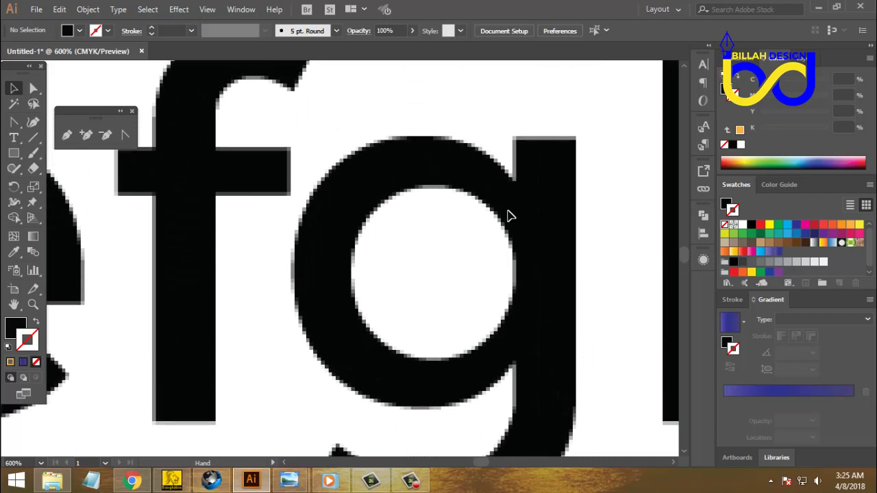
Set the Pen tool to no fill with an orange stroke
{"action": "left_click", "coordinate": [66, 135]}
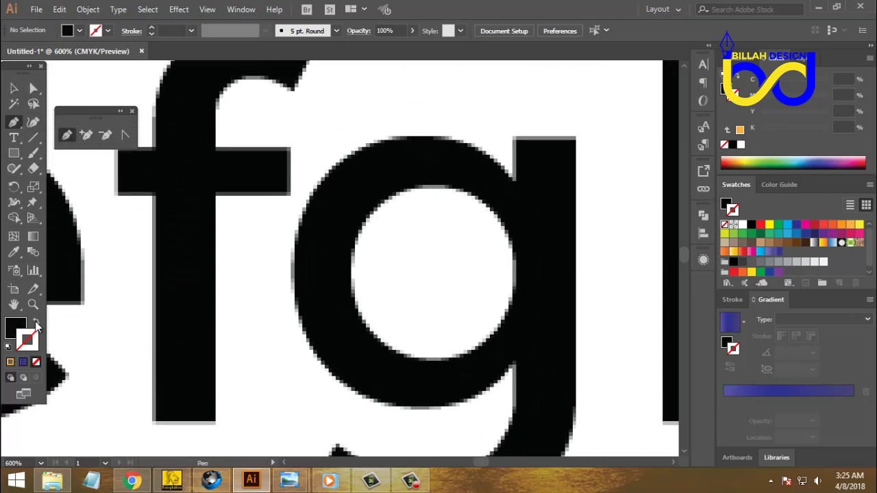
{"action": "left_click", "coordinate": [36, 323]}
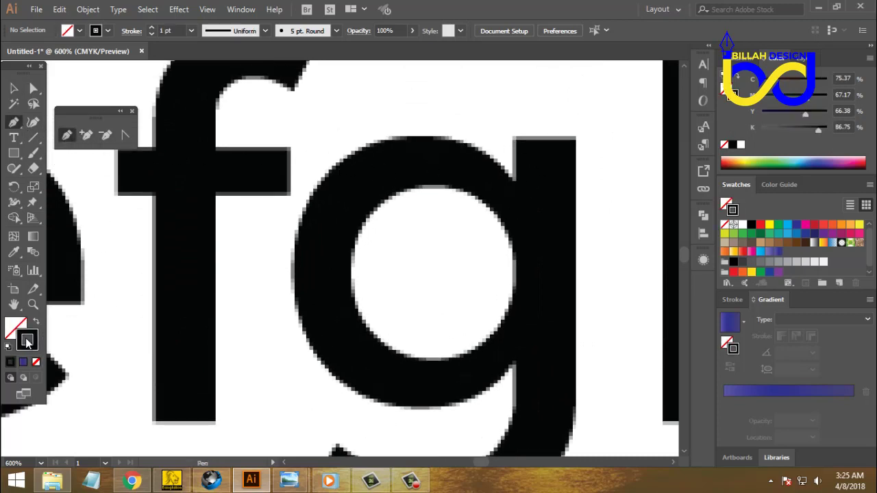
{"action": "left_click", "coordinate": [851, 224]}
{"action": "scroll", "coordinate": [437, 186], "scroll_direction": "up", "scroll_amount": 1}
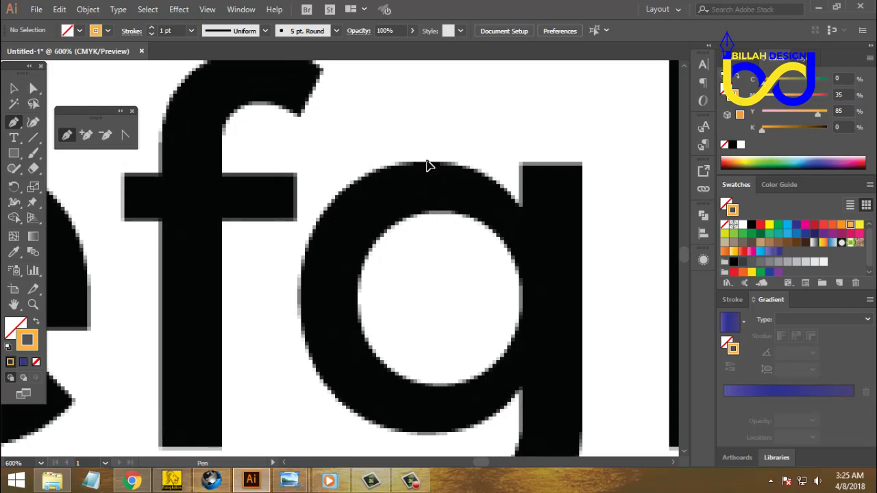
Pen-trace the g from its bowl top, curving to the stem, with corners across the stem's top
{"action": "left_click_drag", "start_coordinate": [426, 165], "coordinate": [489, 165]}
{"action": "key", "text": "Escape"}
{"action": "left_click_drag", "start_coordinate": [427, 162], "coordinate": [466, 167]}
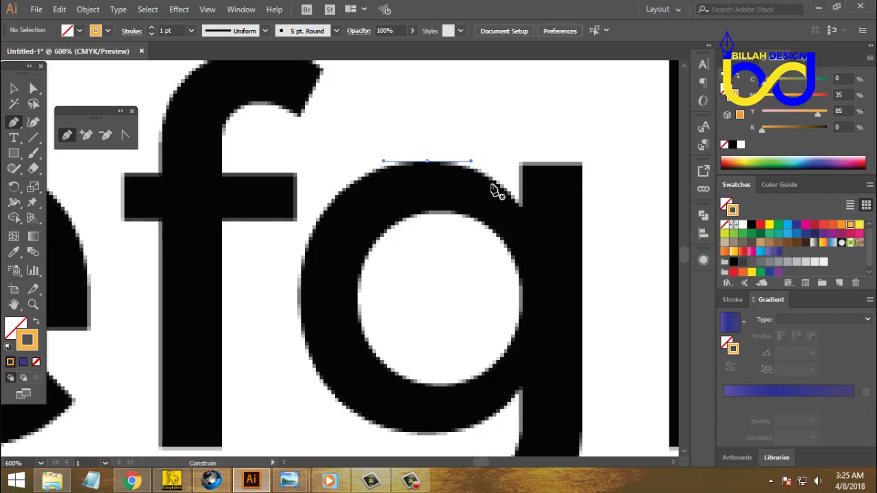
{"action": "left_click_drag", "start_coordinate": [520, 203], "coordinate": [521, 212]}
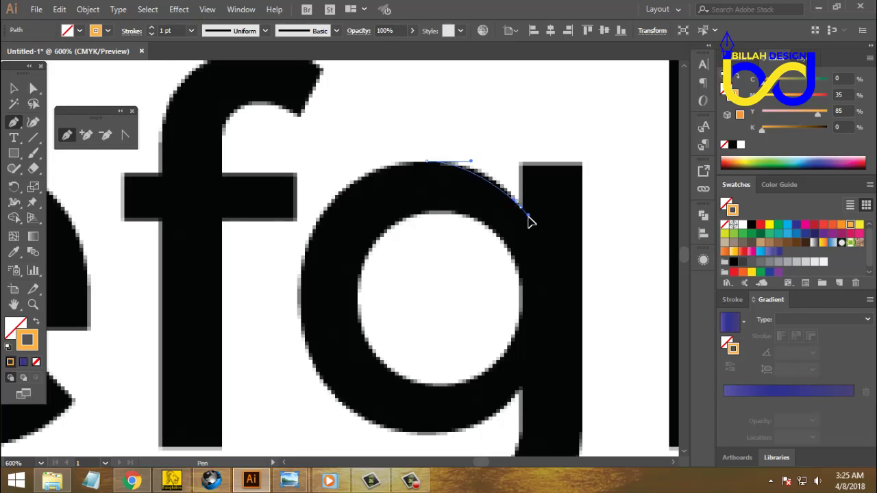
{"action": "left_click_drag", "start_coordinate": [528, 222], "coordinate": [533, 229]}
{"action": "mouse_move", "coordinate": [541, 240]}
{"action": "left_mouse_down"}
{"action": "mouse_move", "coordinate": [553, 249]}
{"action": "mouse_move", "coordinate": [524, 220]}
{"action": "mouse_move", "coordinate": [539, 259]}
{"action": "mouse_move", "coordinate": [533, 217]}
{"action": "left_mouse_up"}
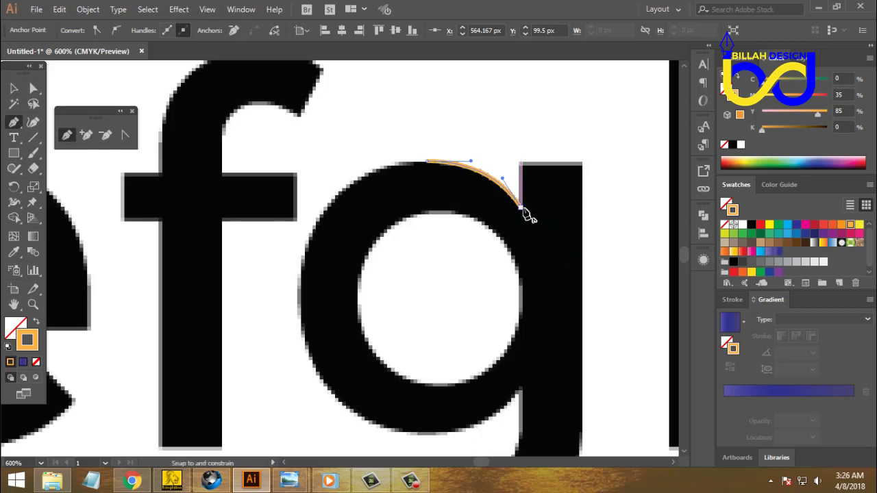
{"action": "left_click_drag", "start_coordinate": [538, 234], "coordinate": [557, 260]}
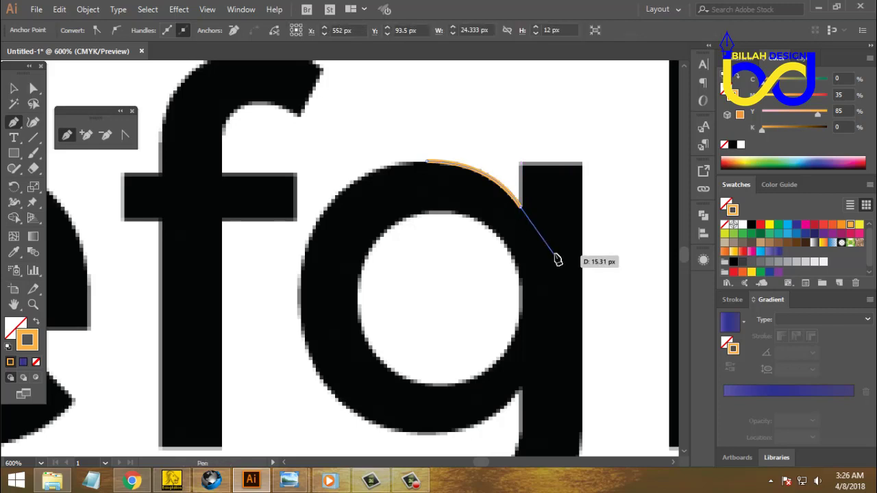
{"action": "left_click", "coordinate": [522, 165]}
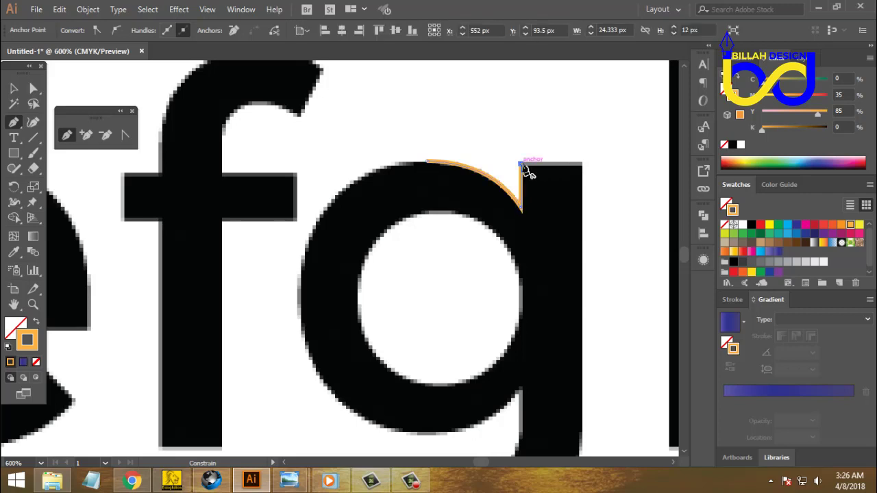
{"action": "left_click", "coordinate": [583, 165]}
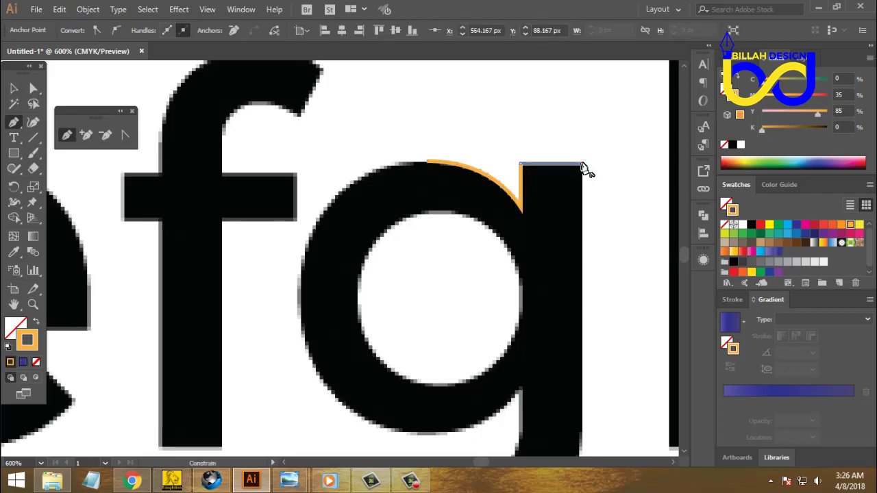
Run the g outline down the stem's right edge and curve it around the outer tail bottom
{"action": "scroll", "coordinate": [581, 224], "scroll_direction": "down", "scroll_amount": 3}
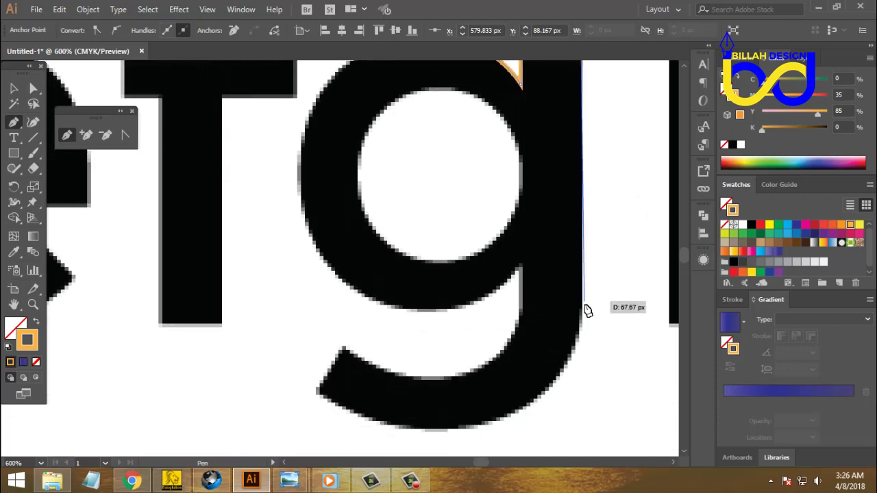
{"action": "left_click", "coordinate": [584, 310]}
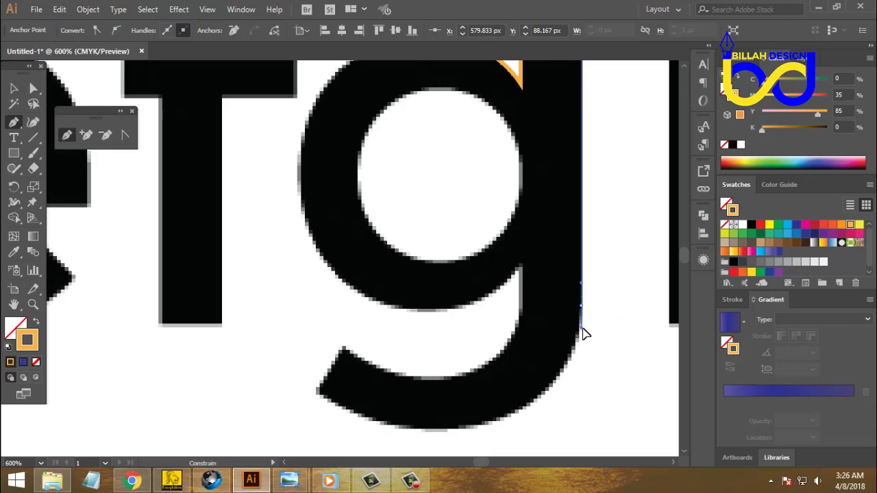
{"action": "left_click", "coordinate": [585, 334], "text": "shift"}
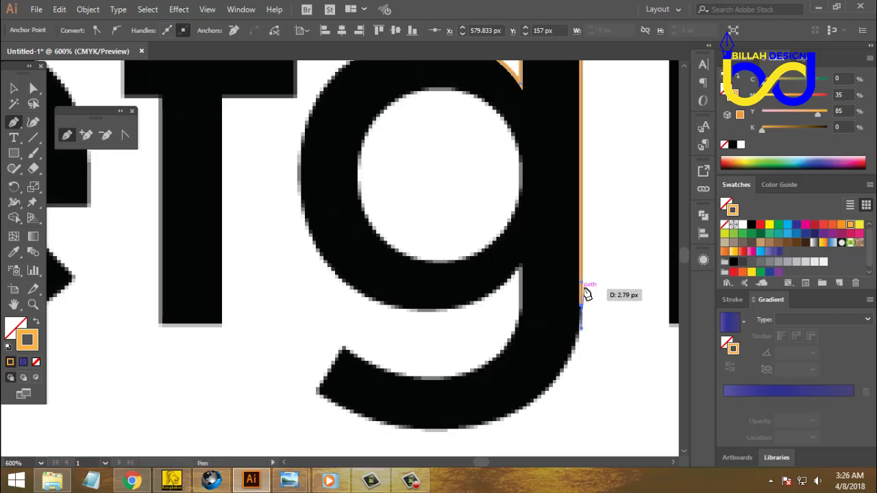
{"action": "left_click_drag", "start_coordinate": [546, 395], "coordinate": [566, 309]}
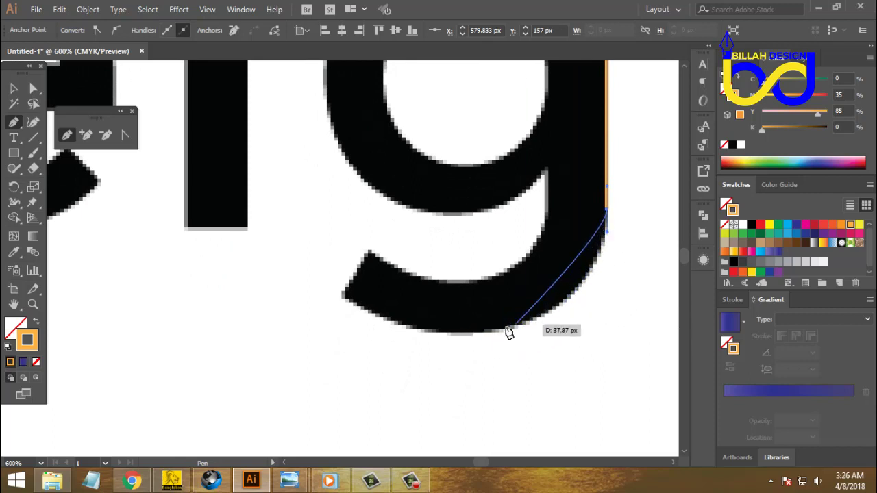
{"action": "left_click", "coordinate": [461, 336]}
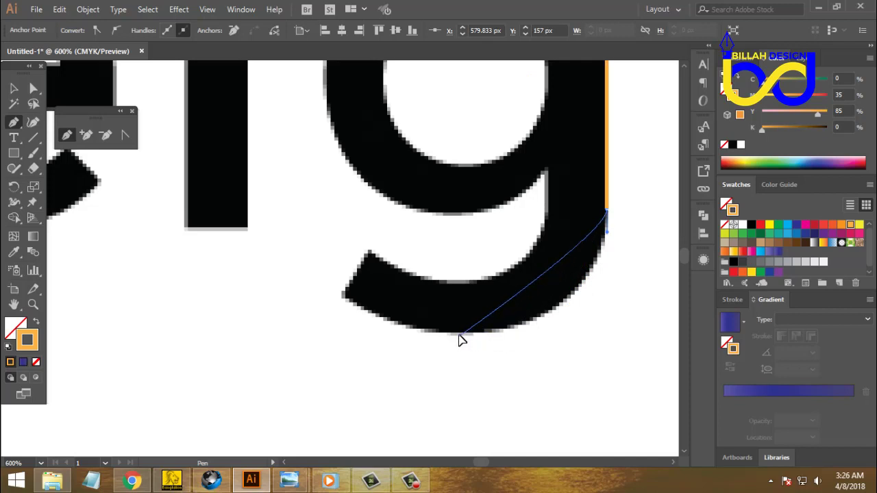
{"action": "left_click_drag", "start_coordinate": [459, 336], "coordinate": [390, 336]}
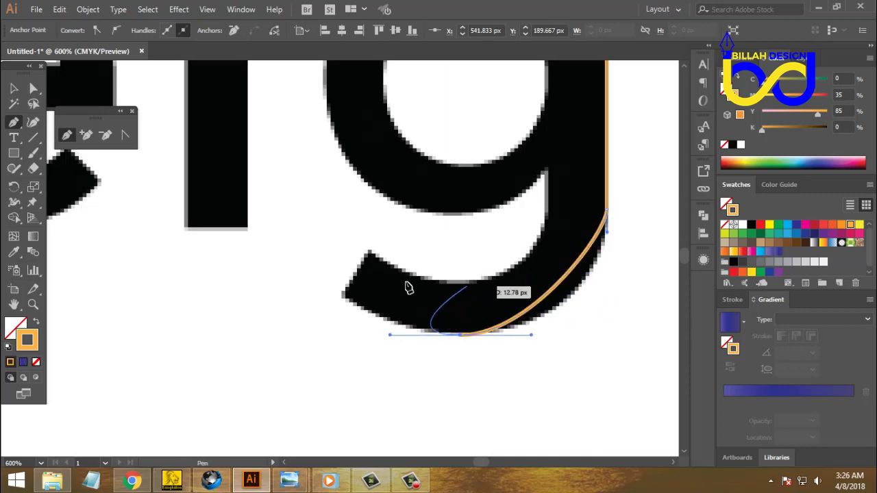
Add corners at the tail tips and curve the path back up the inner tail to the stem
{"action": "left_click", "coordinate": [342, 297]}
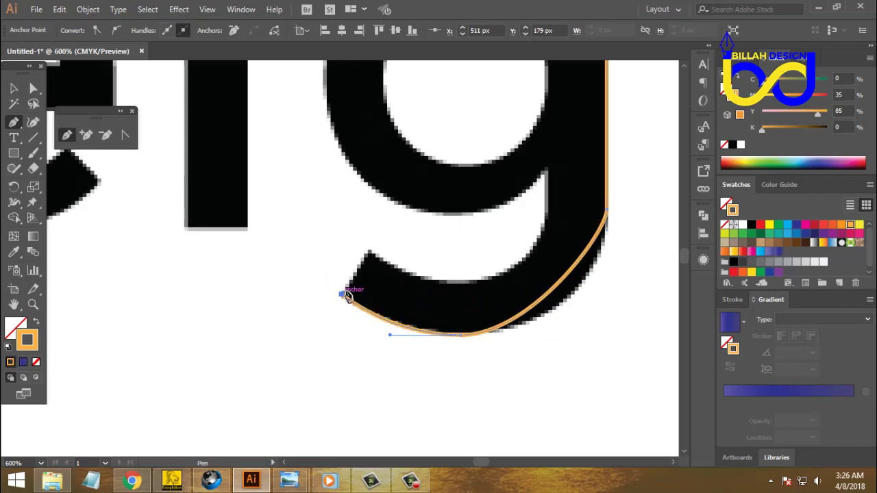
{"action": "left_click", "coordinate": [368, 253]}
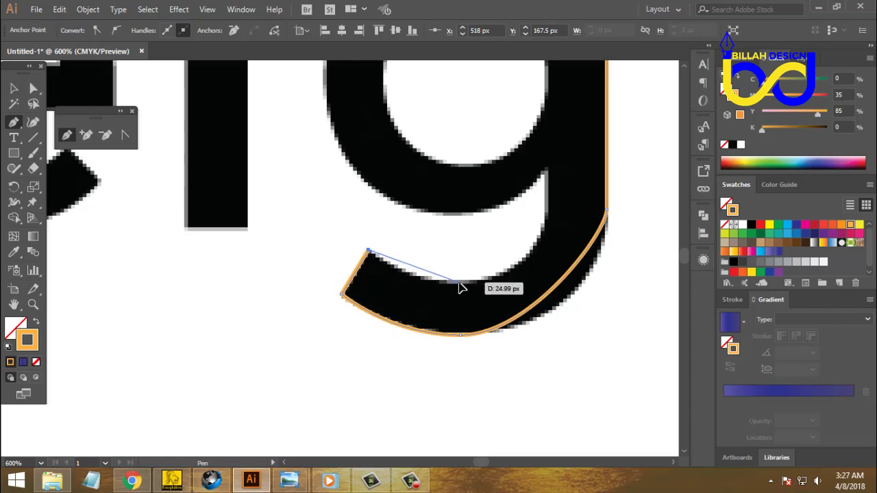
{"action": "left_click_drag", "start_coordinate": [460, 282], "coordinate": [501, 283]}
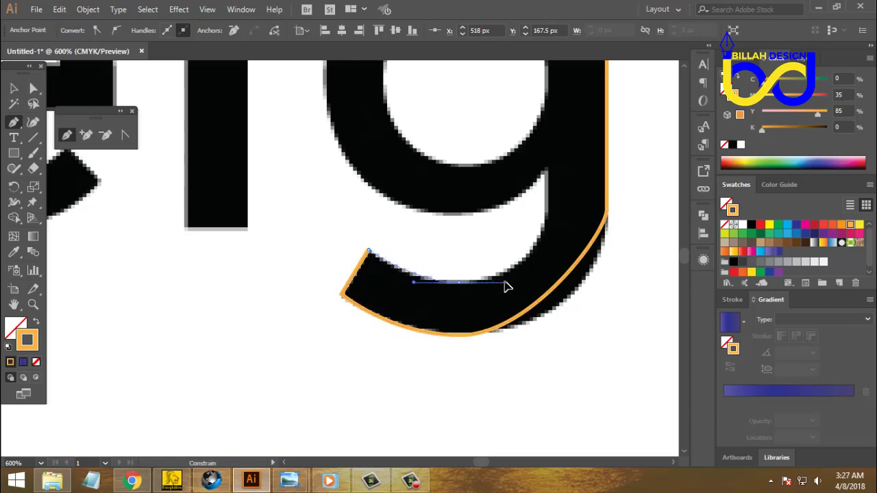
{"action": "left_click_drag", "start_coordinate": [507, 286], "coordinate": [506, 284]}
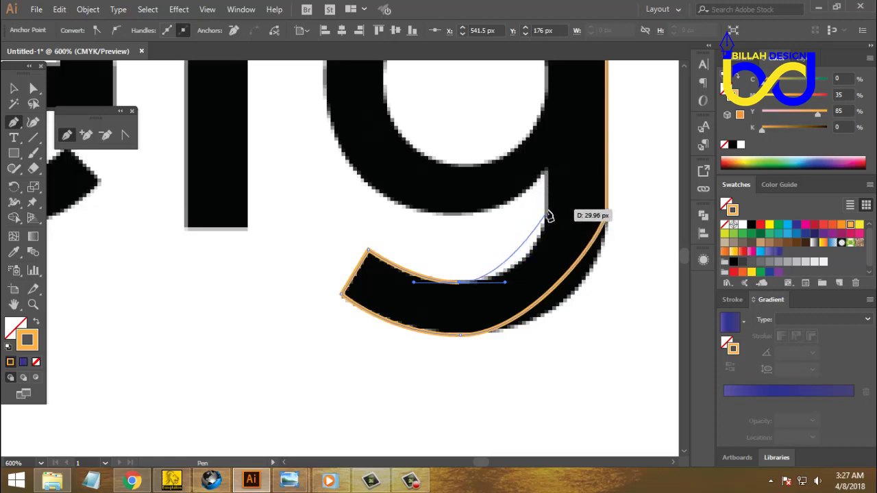
{"action": "left_click_drag", "start_coordinate": [549, 214], "coordinate": [551, 189]}
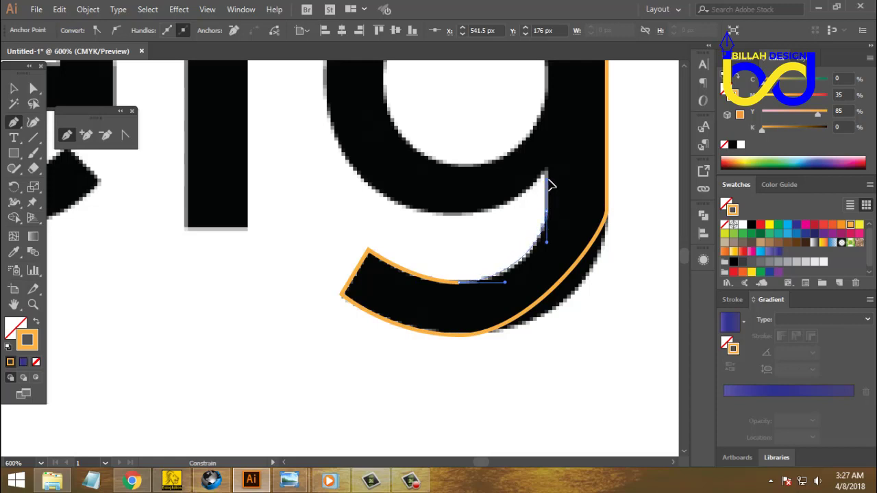
{"action": "mouse_move", "coordinate": [551, 187]}
{"action": "left_mouse_down"}
{"action": "mouse_move", "coordinate": [551, 175]}
{"action": "mouse_move", "coordinate": [494, 209]}
{"action": "mouse_move", "coordinate": [475, 258]}
{"action": "mouse_move", "coordinate": [435, 272]}
{"action": "left_mouse_up"}
{"action": "scroll", "coordinate": [476, 258], "scroll_direction": "up", "scroll_amount": 2}
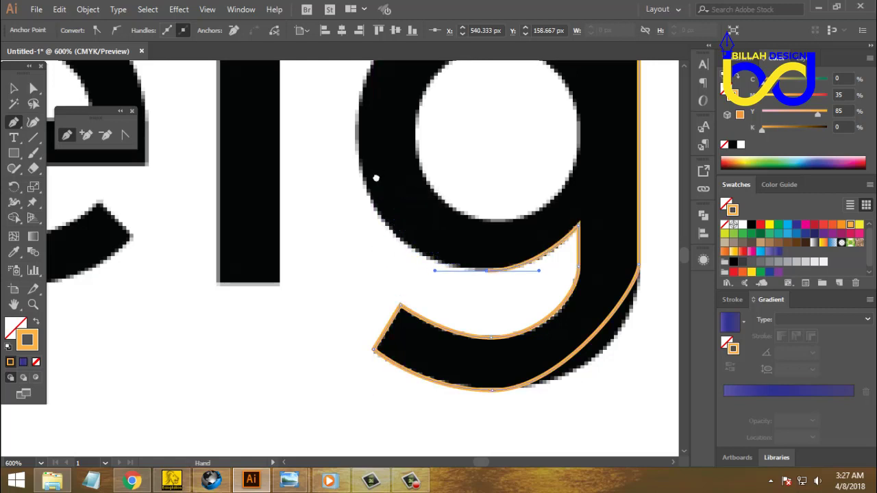
Curve the g outline around the bowl's left side and close it at the top anchor
{"action": "mouse_move", "coordinate": [384, 149]}
{"action": "left_mouse_down"}
{"action": "mouse_move", "coordinate": [392, 199]}
{"action": "mouse_move", "coordinate": [384, 233]}
{"action": "mouse_move", "coordinate": [371, 124]}
{"action": "left_mouse_up"}
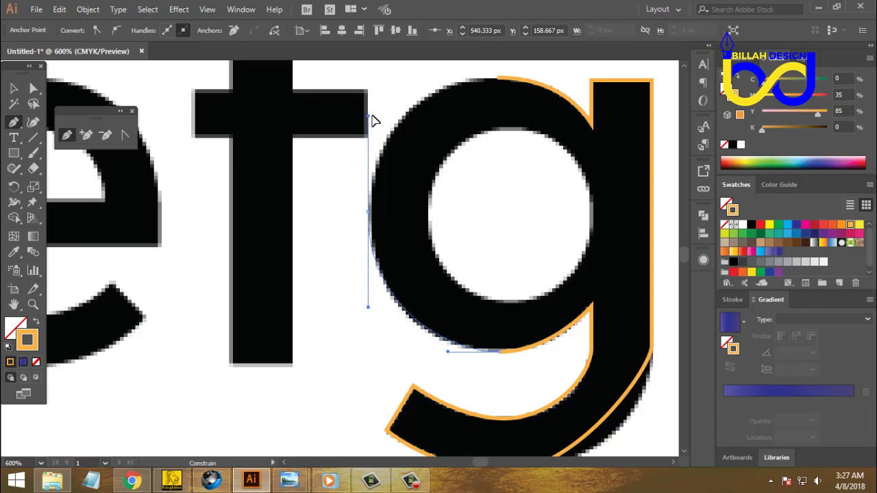
{"action": "left_click_drag", "start_coordinate": [376, 120], "coordinate": [375, 120]}
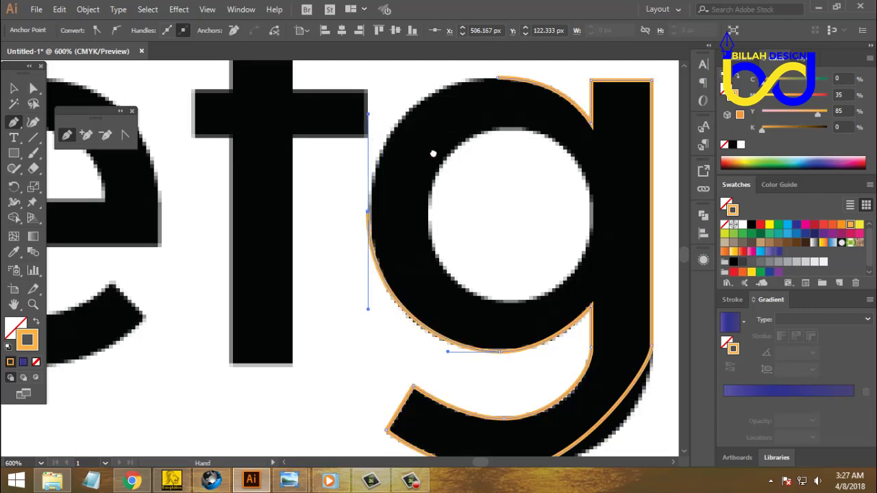
{"action": "left_click_drag", "start_coordinate": [432, 151], "coordinate": [386, 219]}
{"action": "left_click_drag", "start_coordinate": [451, 148], "coordinate": [505, 152]}
{"action": "scroll", "coordinate": [486, 237], "scroll_direction": "down", "scroll_amount": 3}
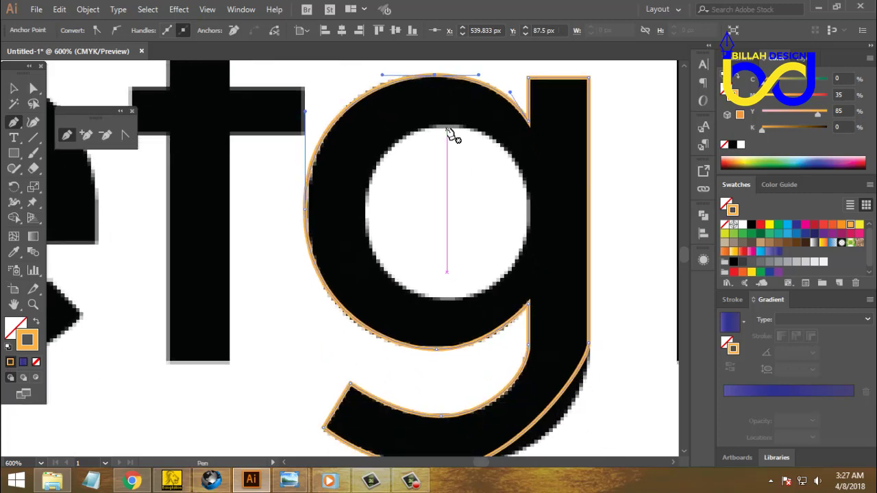
Trace the g's inner counter with curved anchors at top, right, bottom and left, closing the path
{"action": "left_click_drag", "start_coordinate": [447, 128], "coordinate": [491, 133]}
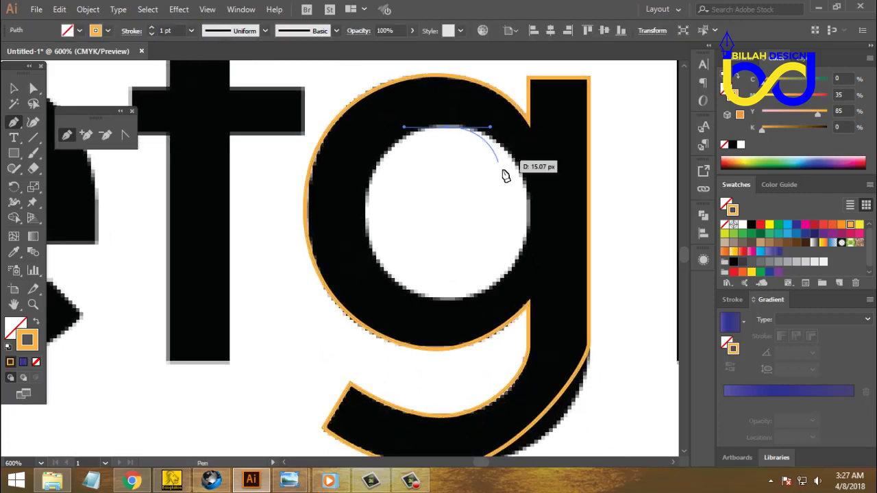
{"action": "left_click_drag", "start_coordinate": [529, 215], "coordinate": [529, 257]}
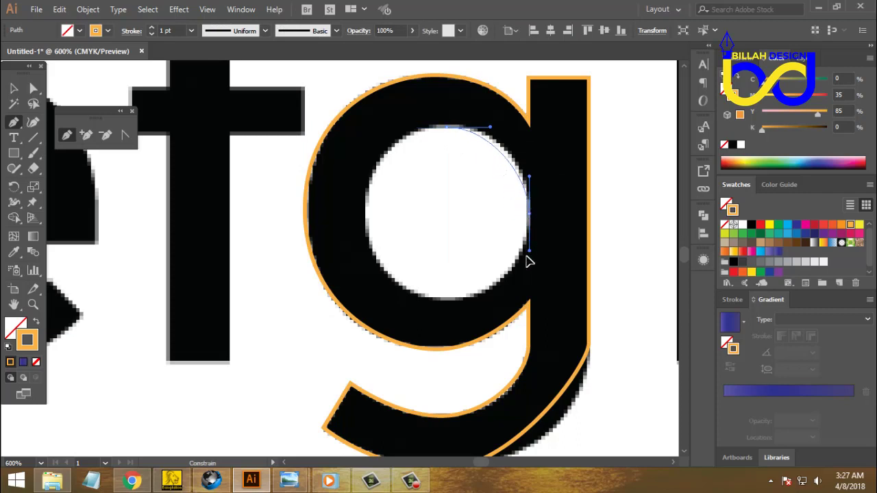
{"action": "left_click_drag", "start_coordinate": [448, 302], "coordinate": [405, 301]}
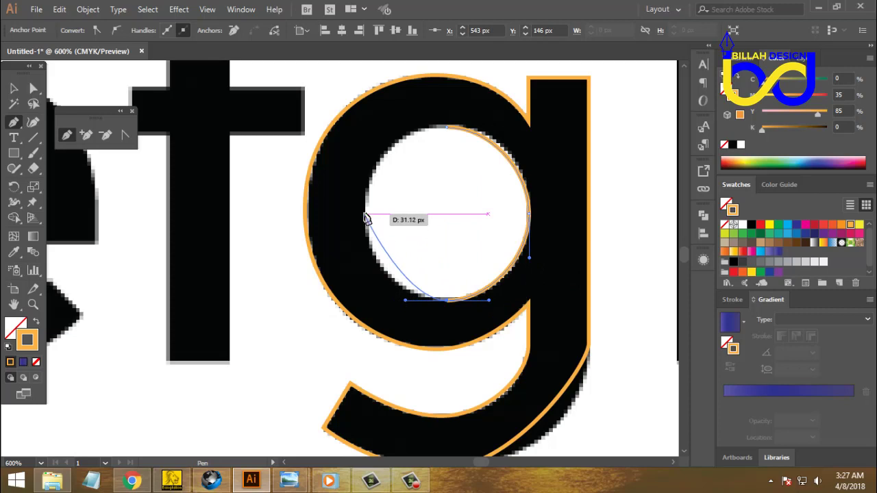
{"action": "left_click_drag", "start_coordinate": [367, 214], "coordinate": [375, 163]}
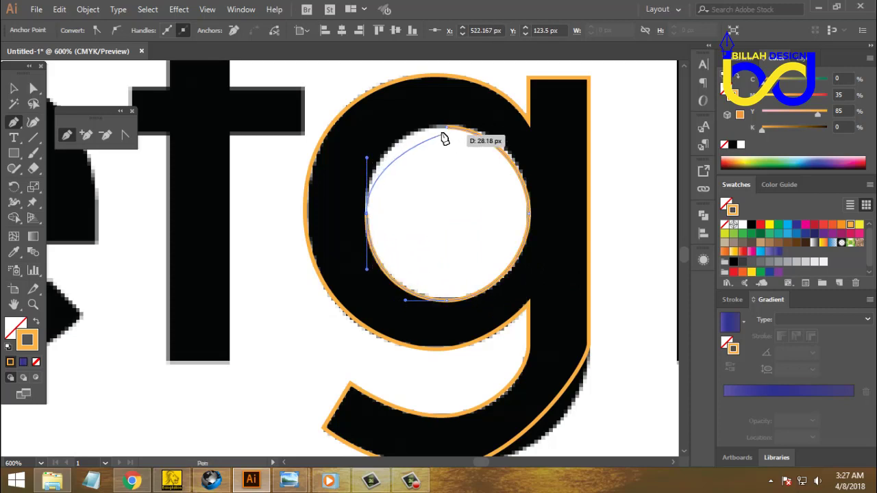
{"action": "left_click_drag", "start_coordinate": [448, 127], "coordinate": [490, 129]}
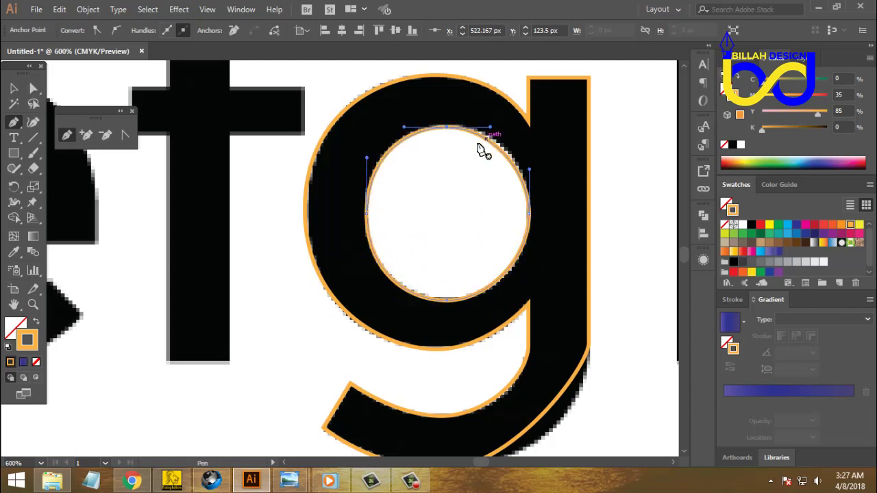
{"action": "left_click", "coordinate": [33, 88]}
{"action": "left_click", "coordinate": [456, 204]}
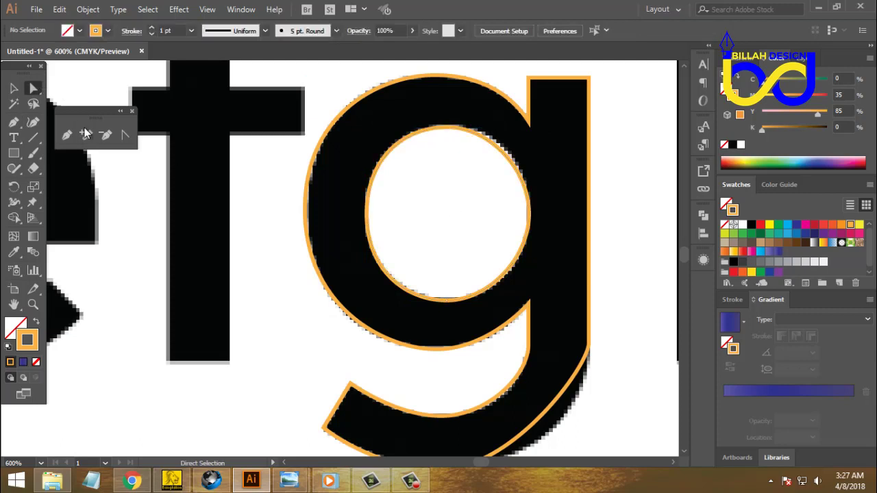
Pull the tail anchor's handle down to reshape the g's tail curve
{"action": "left_click_drag", "start_coordinate": [547, 338], "coordinate": [505, 215]}
{"action": "left_click", "coordinate": [547, 265]}
{"action": "left_click_drag", "start_coordinate": [547, 323], "coordinate": [508, 270]}
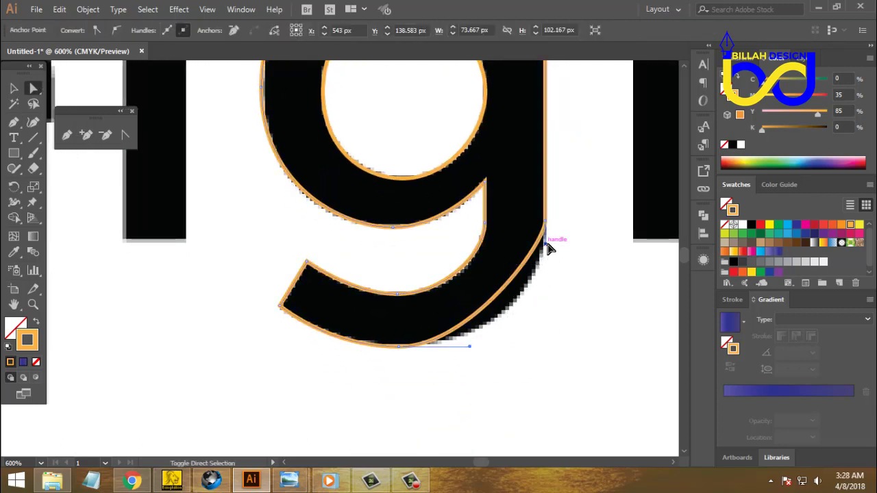
{"action": "left_click_drag", "start_coordinate": [548, 248], "coordinate": [546, 298]}
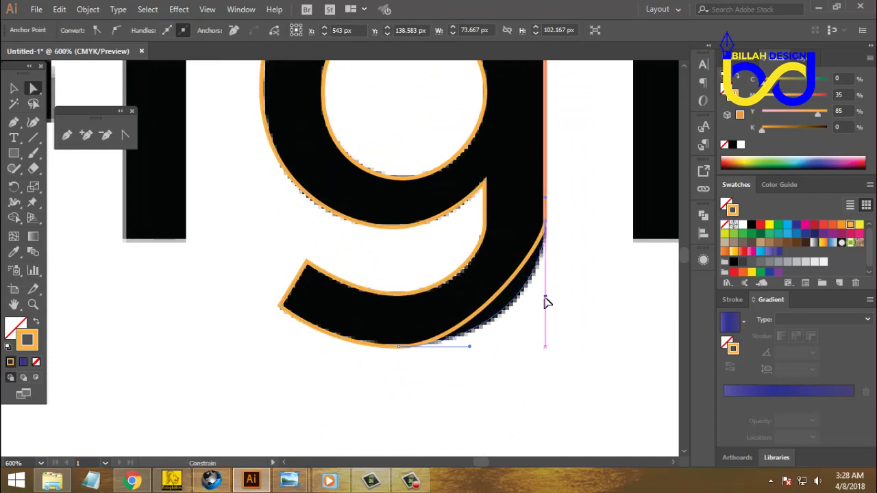
{"action": "left_click_drag", "start_coordinate": [546, 303], "coordinate": [546, 302]}
Nudge the bottom anchor of the g's outer curve slightly right
{"action": "left_click", "coordinate": [377, 373]}
{"action": "left_click", "coordinate": [480, 337]}
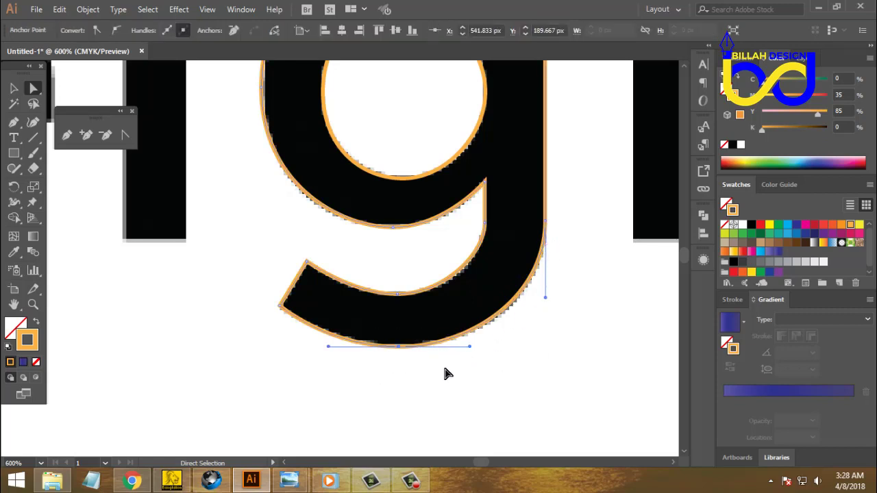
{"action": "left_click", "coordinate": [422, 373]}
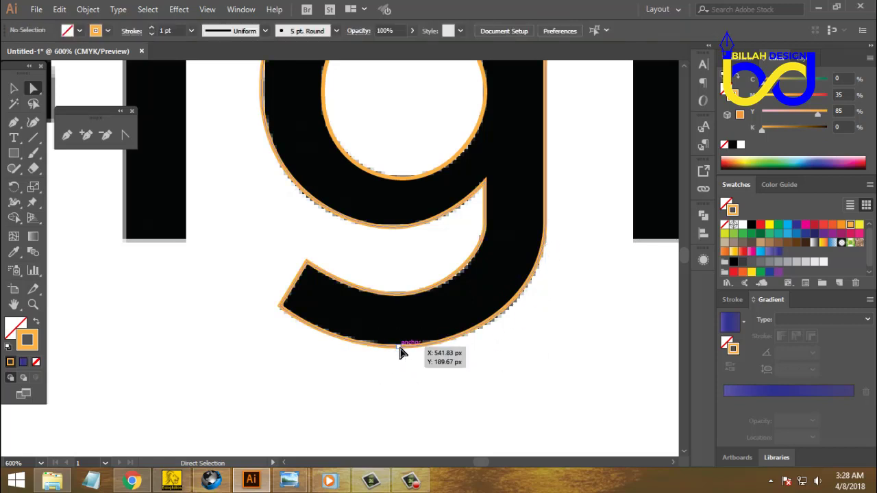
{"action": "left_click", "coordinate": [399, 347]}
{"action": "mouse_move", "coordinate": [401, 347]}
{"action": "left_mouse_down"}
{"action": "mouse_move", "coordinate": [410, 347]}
{"action": "mouse_move", "coordinate": [402, 351]}
{"action": "left_mouse_up"}
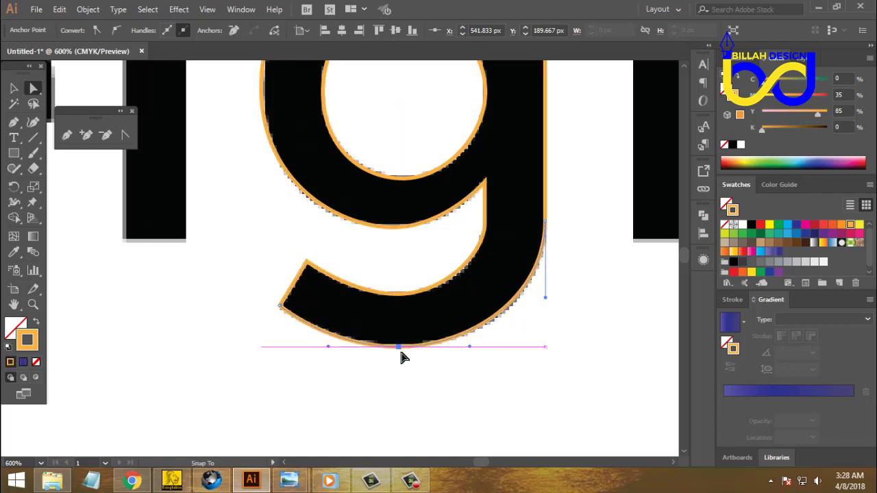
{"action": "left_click", "coordinate": [440, 389]}
Lengthen the handle on the g's inner bottom curve
{"action": "left_click", "coordinate": [452, 343]}
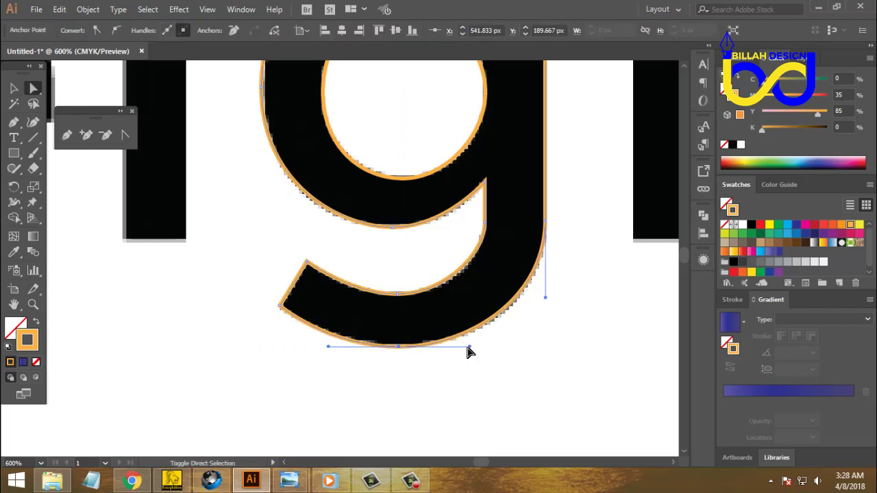
{"action": "left_click", "coordinate": [493, 370]}
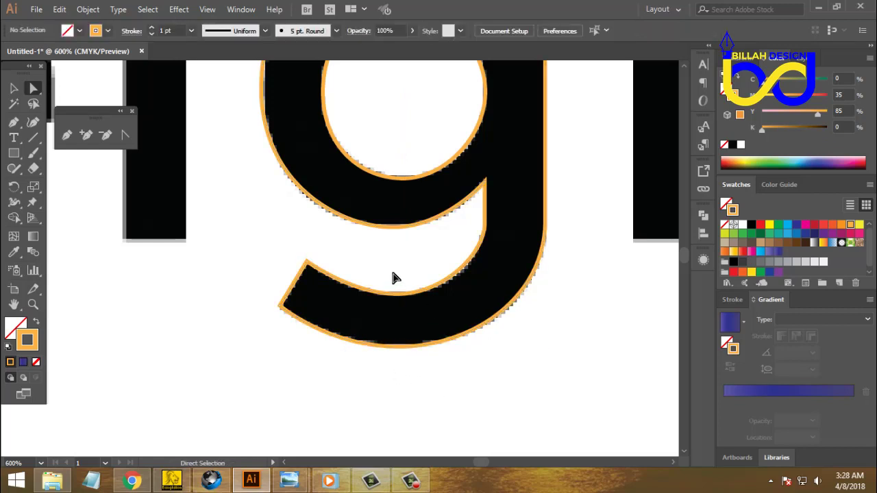
{"action": "left_click", "coordinate": [433, 295]}
{"action": "left_click_drag", "start_coordinate": [446, 299], "coordinate": [450, 298]}
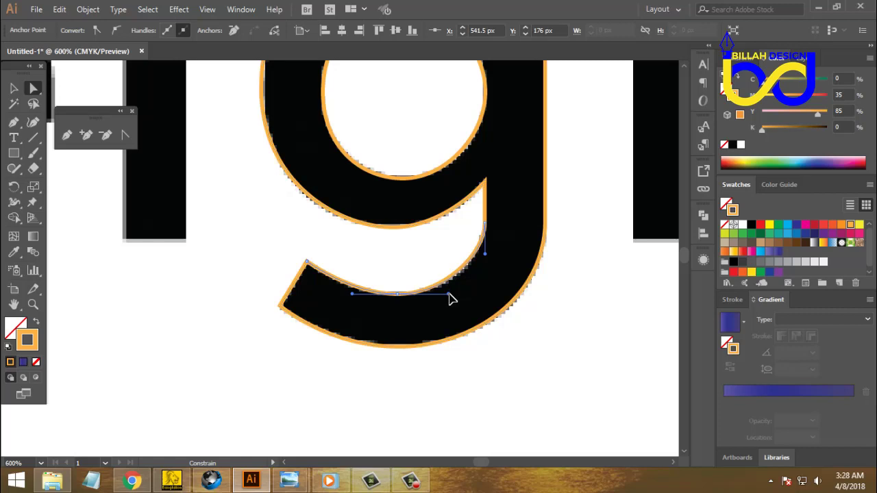
{"action": "left_click", "coordinate": [513, 343]}
Check the top and bottom anchors of the g's inner bowl path
{"action": "left_click_drag", "start_coordinate": [435, 239], "coordinate": [446, 308]}
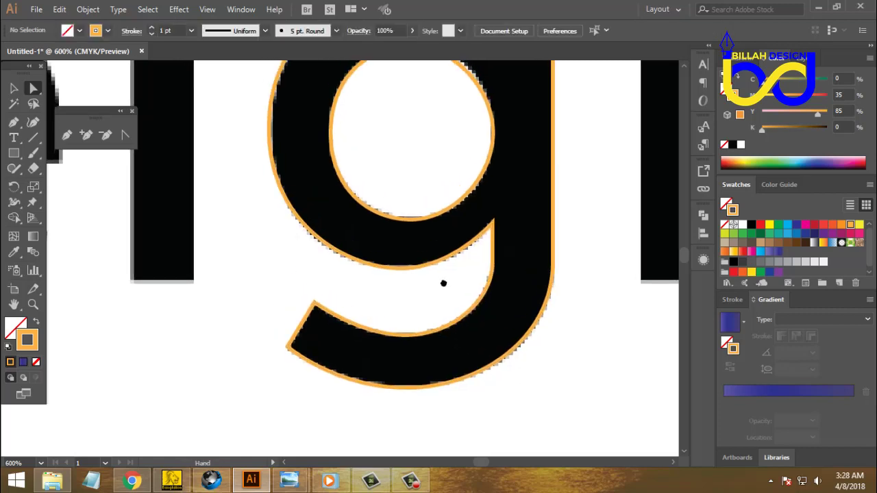
{"action": "scroll", "coordinate": [417, 250], "scroll_direction": "up", "scroll_amount": 3}
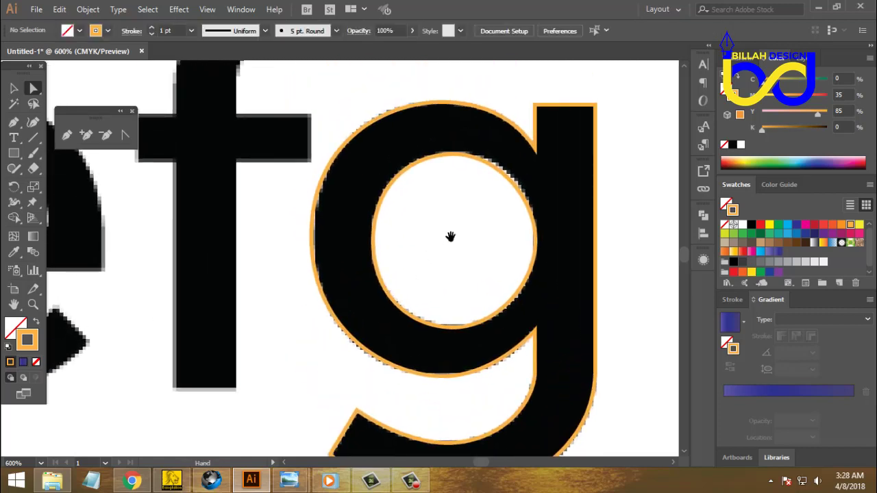
{"action": "left_click", "coordinate": [442, 171]}
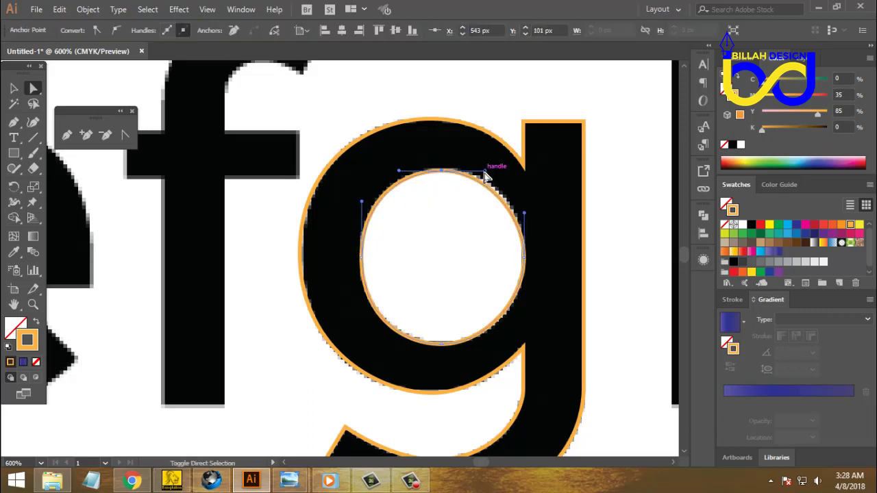
{"action": "left_click", "coordinate": [470, 260]}
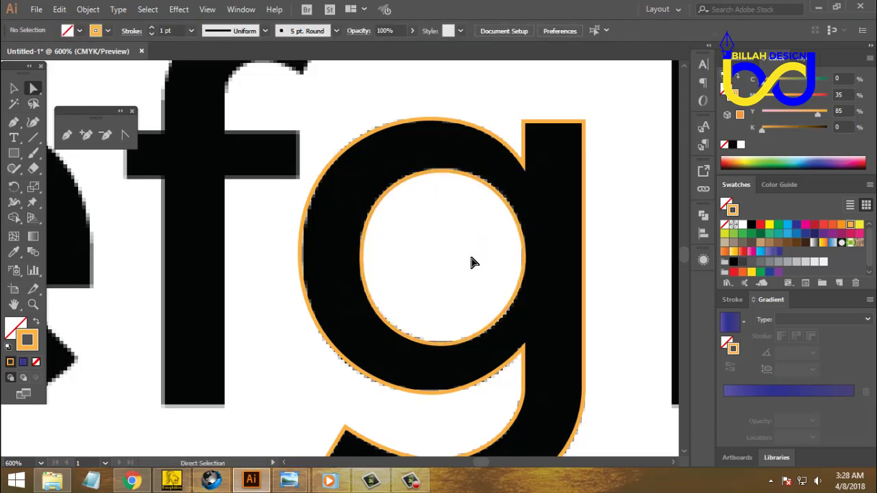
{"action": "scroll", "coordinate": [464, 247], "scroll_direction": "down", "scroll_amount": 2}
{"action": "left_click", "coordinate": [432, 288]}
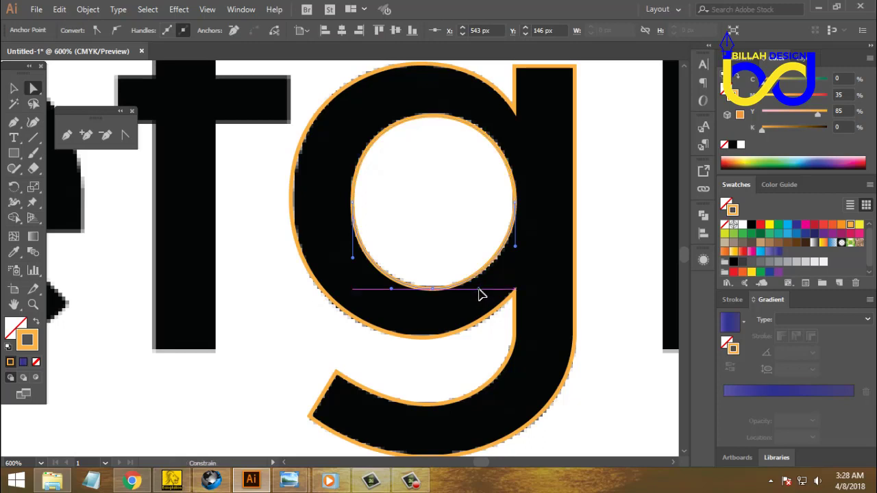
{"action": "left_click", "coordinate": [600, 338]}
Check the outer curve's top anchor and zoom out to the whole letter row
{"action": "left_click_drag", "start_coordinate": [609, 342], "coordinate": [593, 370]}
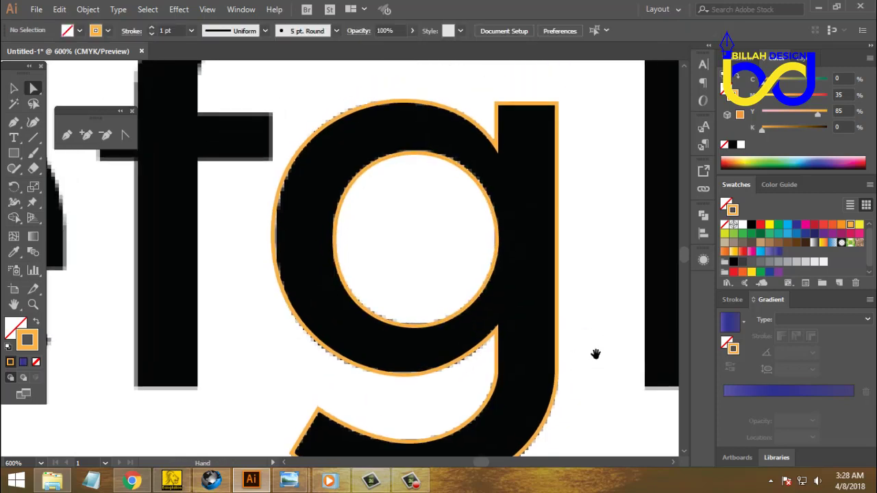
{"action": "left_click", "coordinate": [403, 104]}
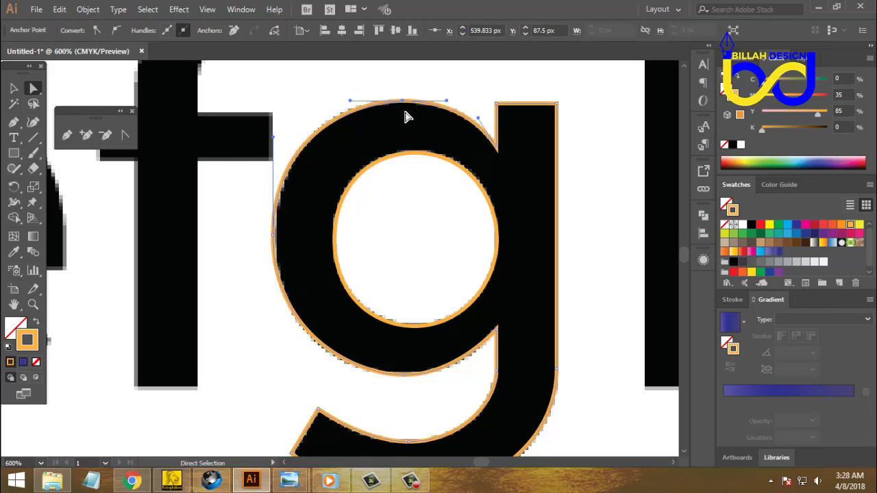
{"action": "left_click", "coordinate": [445, 252]}
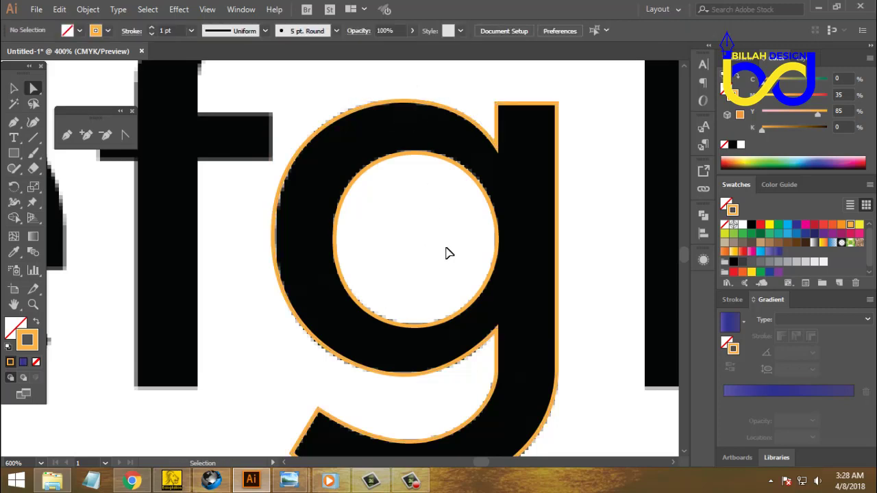
{"action": "key", "text": "ctrl+minus"}
{"action": "key", "text": "ctrl+minus"}
{"action": "key", "text": "ctrl+minus"}
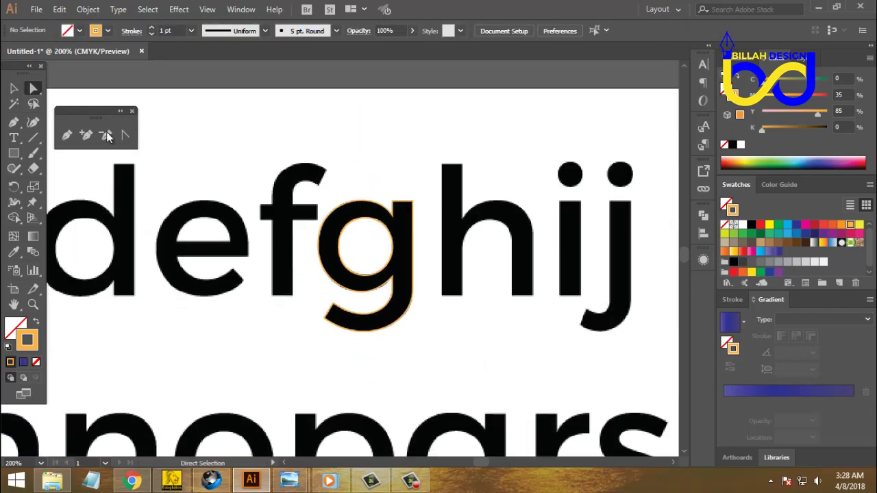
Select both g paths and combine them into one compound path with Pathfinder
{"action": "left_click", "coordinate": [14, 87]}
{"action": "left_click_drag", "start_coordinate": [345, 170], "coordinate": [435, 306]}
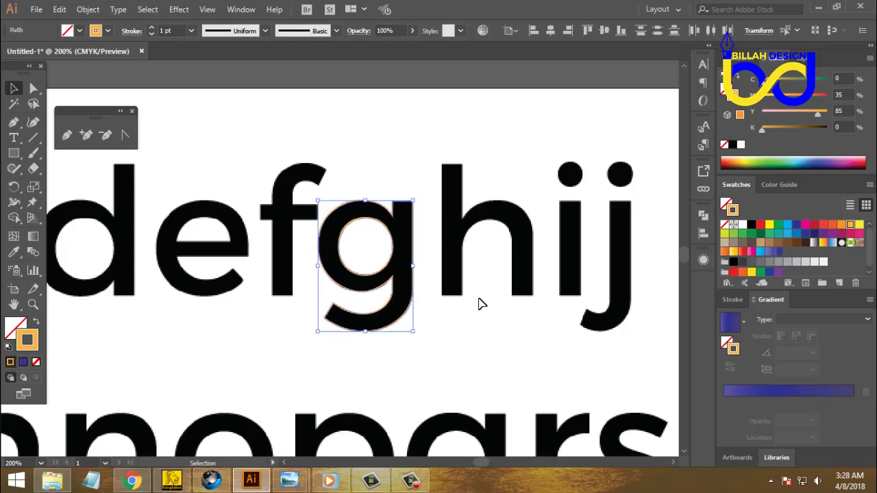
{"action": "left_click", "coordinate": [704, 215]}
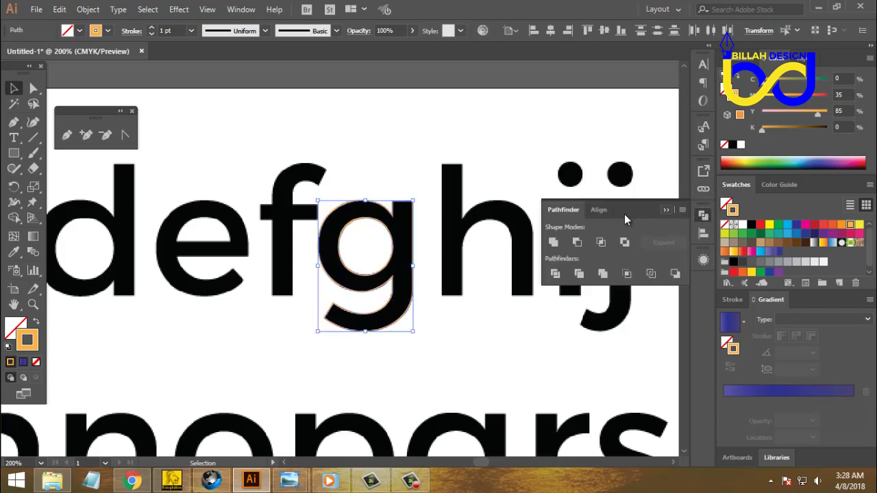
{"action": "left_click", "coordinate": [578, 244]}
{"action": "left_click", "coordinate": [703, 217]}
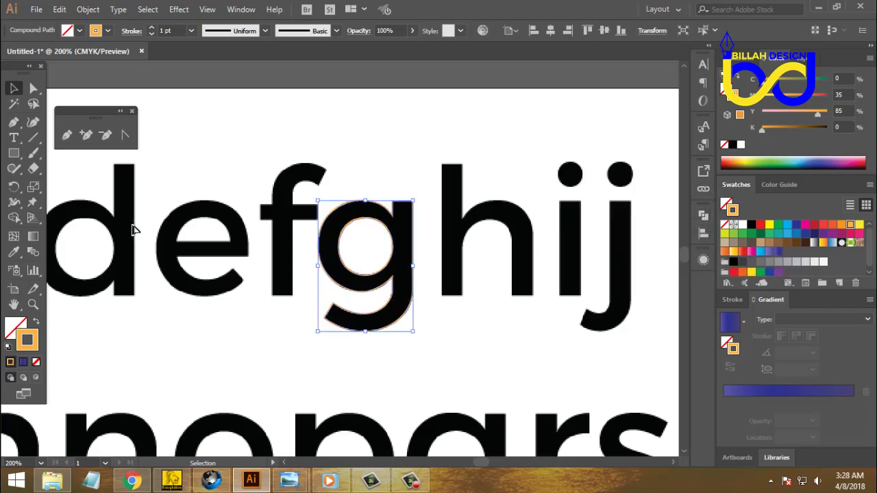
Eyedrop the d's black fill onto the g and move it above the letter row
{"action": "left_click", "coordinate": [14, 251]}
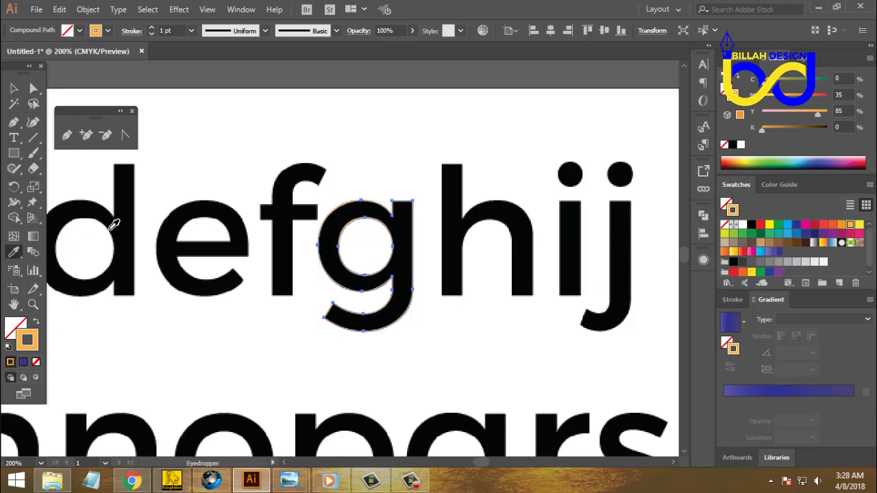
{"action": "left_click", "coordinate": [117, 206]}
{"action": "left_click", "coordinate": [33, 88]}
{"action": "left_click", "coordinate": [478, 333]}
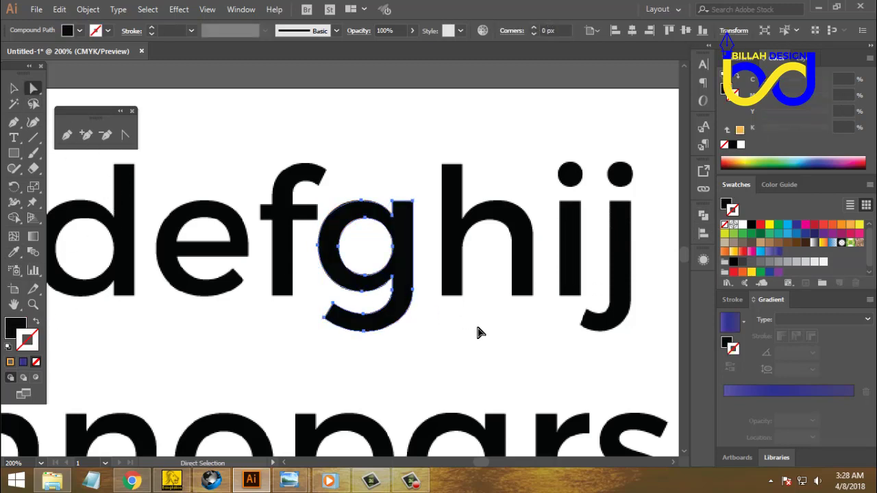
{"action": "left_click_drag", "start_coordinate": [407, 267], "coordinate": [406, 121]}
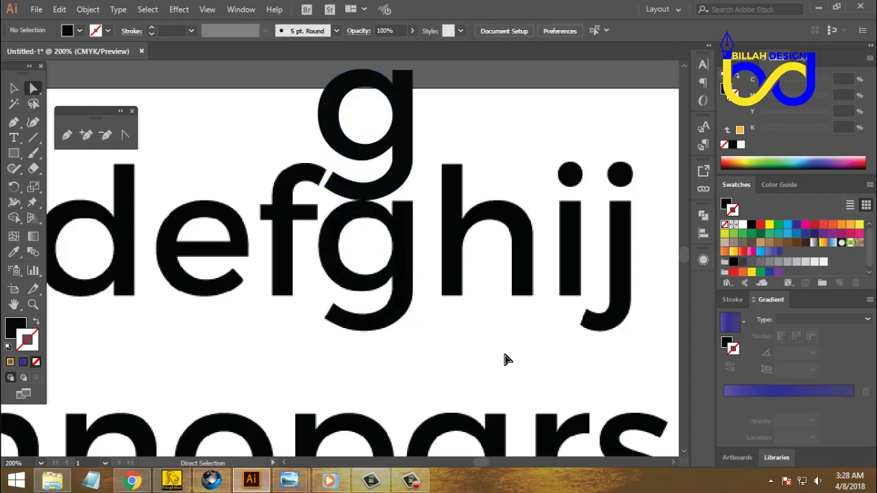
Move the rebuilt g up next to the d
{"action": "scroll", "coordinate": [557, 373], "scroll_direction": "down", "scroll_amount": 3}
{"action": "scroll", "coordinate": [558, 373], "scroll_direction": "left", "scroll_amount": 2}
{"action": "key", "text": "v"}
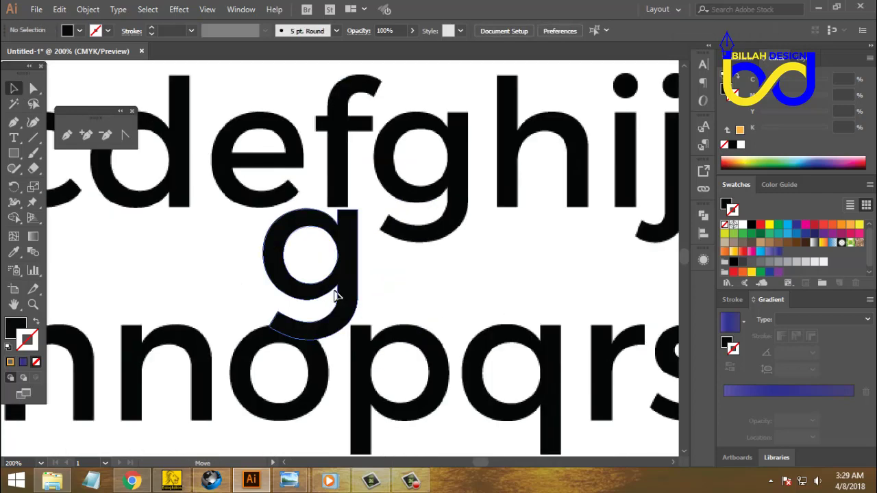
{"action": "left_click_drag", "start_coordinate": [353, 302], "coordinate": [280, 291]}
{"action": "scroll", "coordinate": [385, 300], "scroll_direction": "left", "scroll_amount": 5}
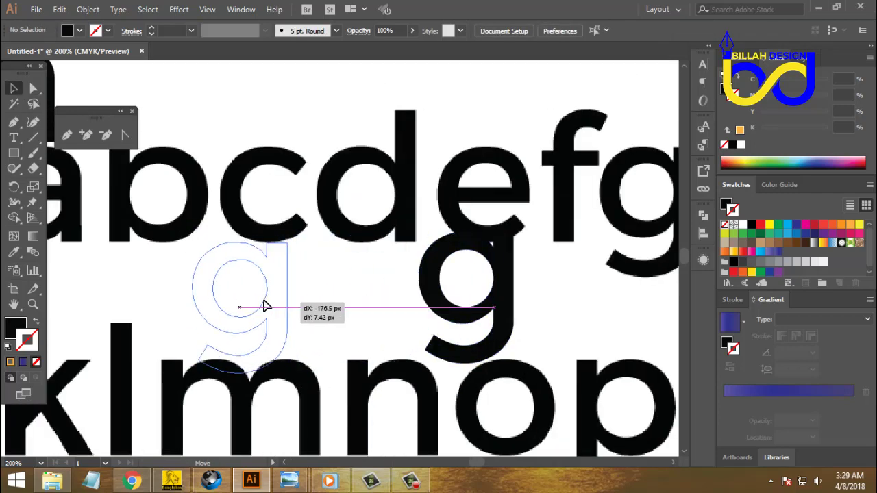
{"action": "left_click_drag", "start_coordinate": [453, 298], "coordinate": [392, 298]}
{"action": "scroll", "coordinate": [455, 295], "scroll_direction": "right", "scroll_amount": 5}
{"action": "scroll", "coordinate": [454, 296], "scroll_direction": "left", "scroll_amount": 2}
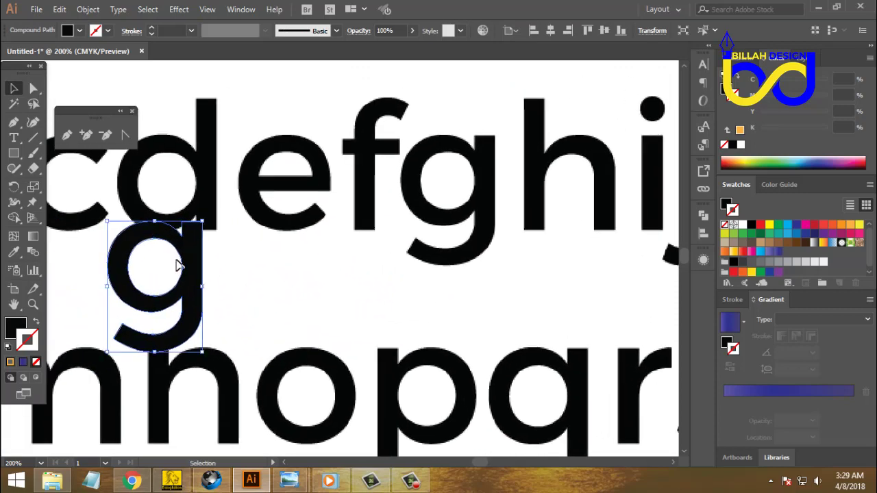
{"action": "left_click", "coordinate": [176, 265]}
{"action": "left_click_drag", "start_coordinate": [196, 274], "coordinate": [306, 137]}
Zoom in to 600% and pan the view to frame the letter s
{"action": "mouse_move", "coordinate": [519, 290]}
{"action": "left_mouse_down"}
{"action": "mouse_move", "coordinate": [355, 323]}
{"action": "mouse_move", "coordinate": [429, 246]}
{"action": "mouse_move", "coordinate": [405, 207]}
{"action": "left_mouse_up"}
{"action": "left_click_drag", "start_coordinate": [495, 348], "coordinate": [489, 319]}
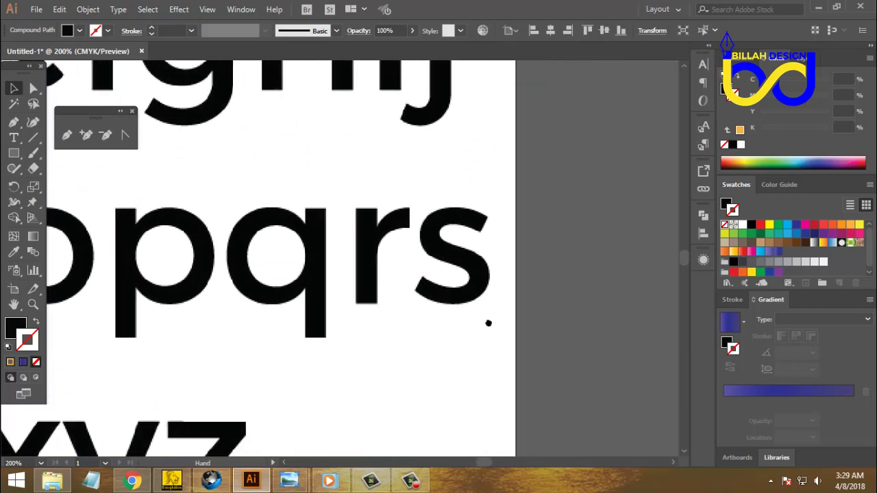
{"action": "mouse_move", "coordinate": [396, 353]}
{"action": "left_mouse_down"}
{"action": "mouse_move", "coordinate": [421, 277]}
{"action": "mouse_move", "coordinate": [450, 331]}
{"action": "left_mouse_up"}
{"action": "left_click_drag", "start_coordinate": [459, 226], "coordinate": [468, 301]}
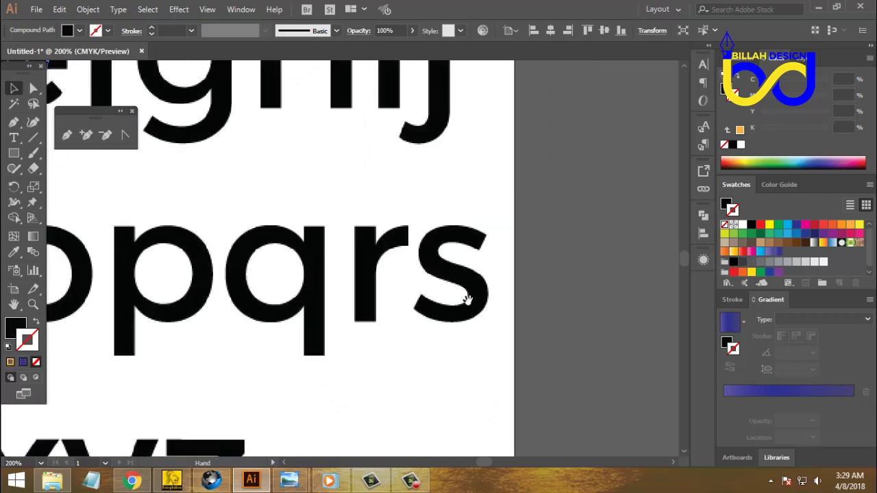
{"action": "key", "text": "ctrl+equal"}
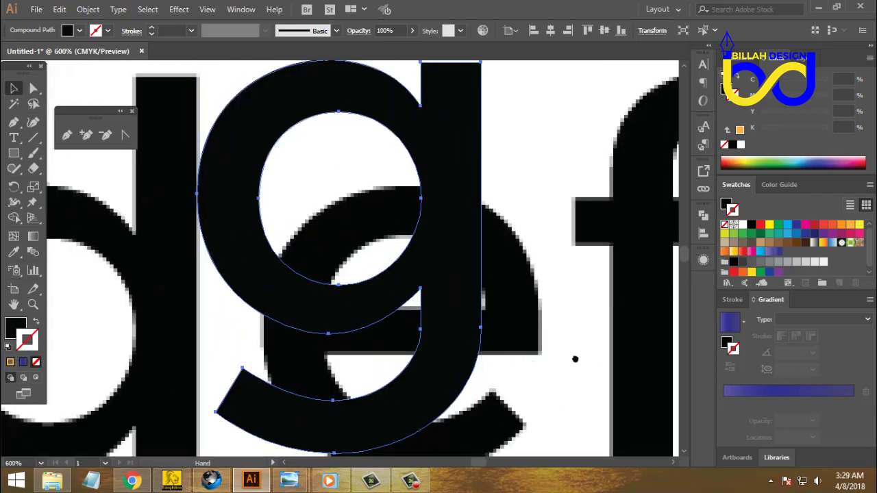
{"action": "left_click_drag", "start_coordinate": [573, 359], "coordinate": [435, 324]}
{"action": "left_click_drag", "start_coordinate": [529, 306], "coordinate": [446, 245]}
{"action": "left_click_drag", "start_coordinate": [672, 347], "coordinate": [487, 368]}
{"action": "left_click_drag", "start_coordinate": [446, 445], "coordinate": [424, 251]}
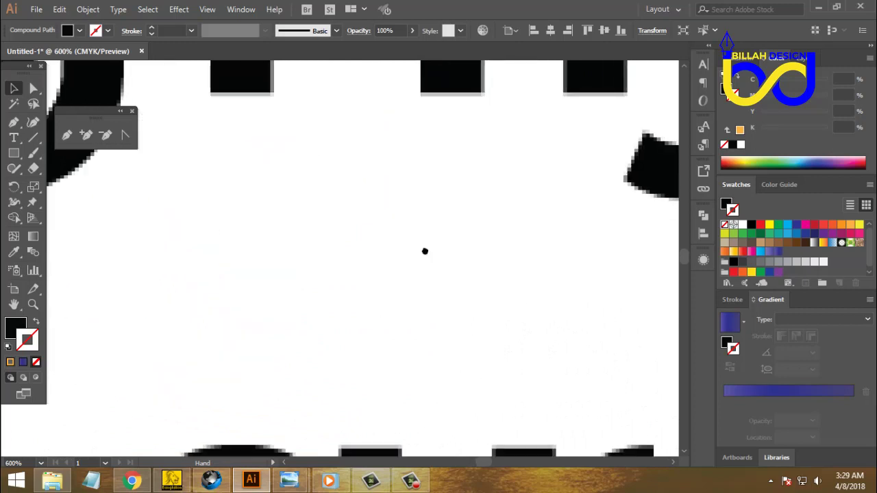
{"action": "left_click_drag", "start_coordinate": [384, 452], "coordinate": [332, 187]}
{"action": "mouse_move", "coordinate": [663, 371]}
{"action": "left_mouse_down"}
{"action": "mouse_move", "coordinate": [450, 268]}
{"action": "mouse_move", "coordinate": [420, 293]}
{"action": "left_mouse_up"}
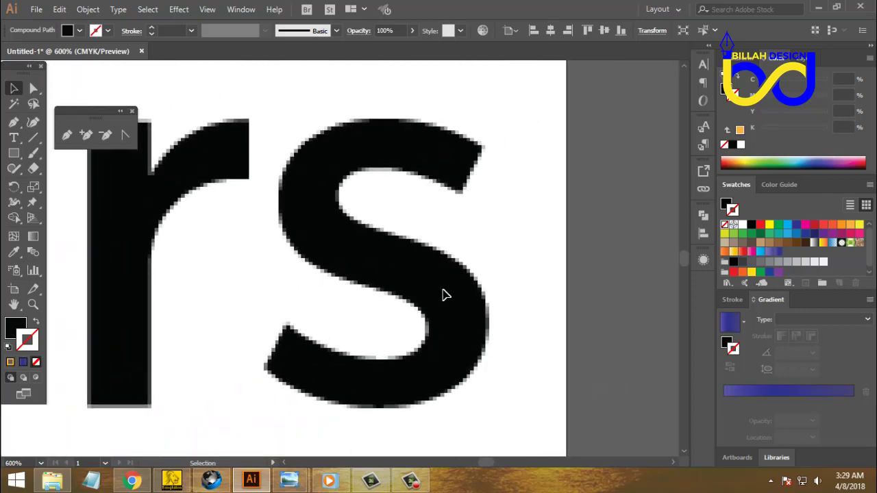
{"action": "mouse_move", "coordinate": [445, 259]}
{"action": "left_mouse_down"}
{"action": "mouse_move", "coordinate": [458, 299]}
{"action": "mouse_move", "coordinate": [460, 292]}
{"action": "left_mouse_up"}
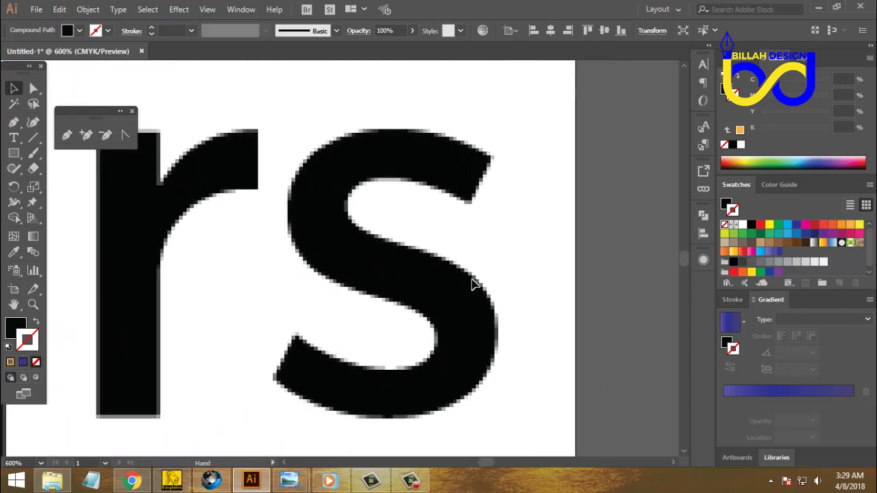
Set up the Pen tool with no fill and an orange stroke
{"action": "left_click", "coordinate": [67, 135]}
{"action": "left_click", "coordinate": [37, 321]}
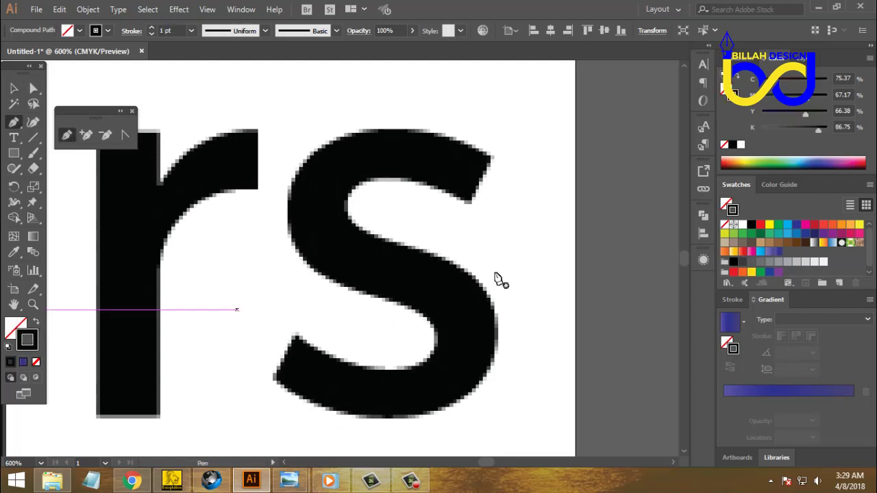
{"action": "left_click", "coordinate": [851, 226]}
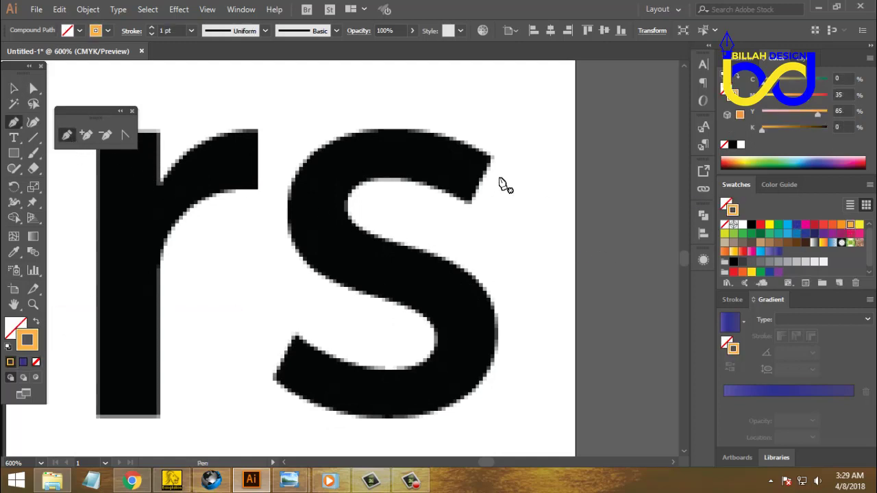
Trace the s from its top-right tip along the top curve, left edge and inner lower curve
{"action": "left_click", "coordinate": [490, 158]}
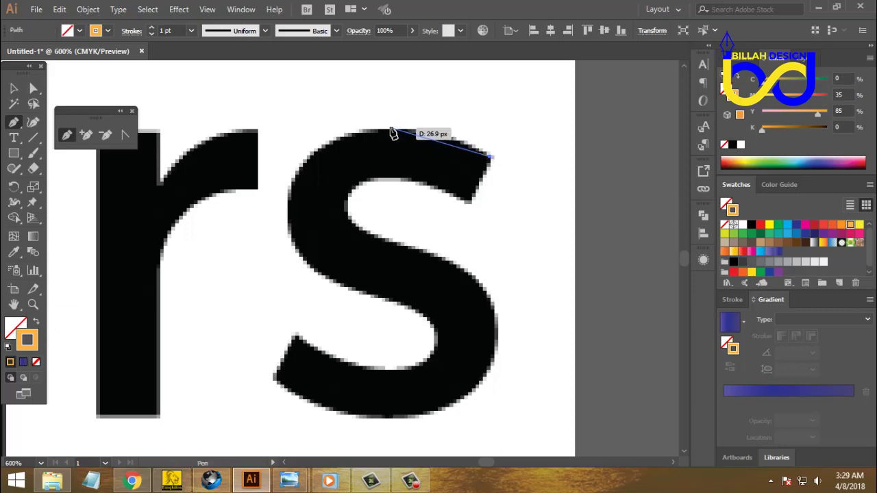
{"action": "left_click_drag", "start_coordinate": [390, 129], "coordinate": [332, 129]}
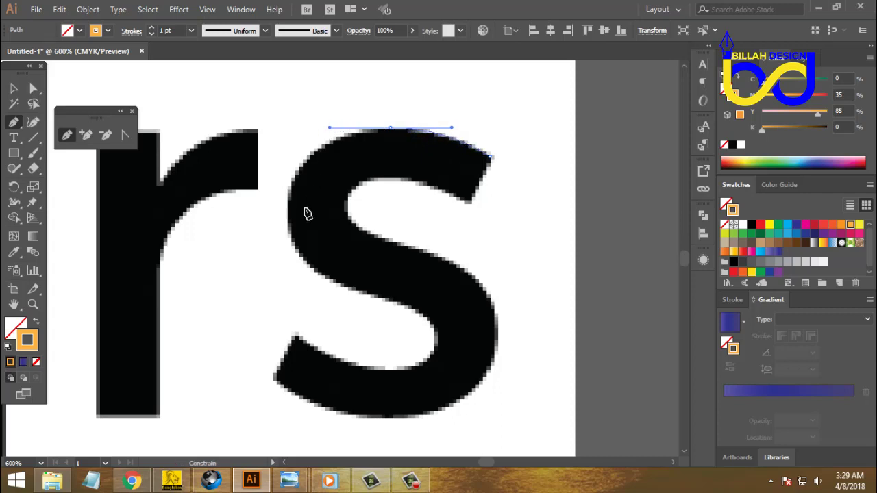
{"action": "left_click_drag", "start_coordinate": [291, 207], "coordinate": [286, 252]}
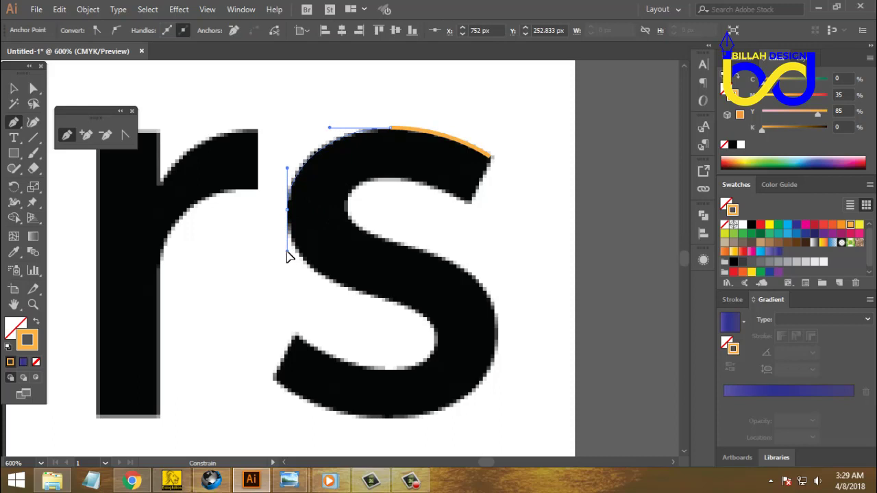
{"action": "left_click_drag", "start_coordinate": [290, 257], "coordinate": [290, 260]}
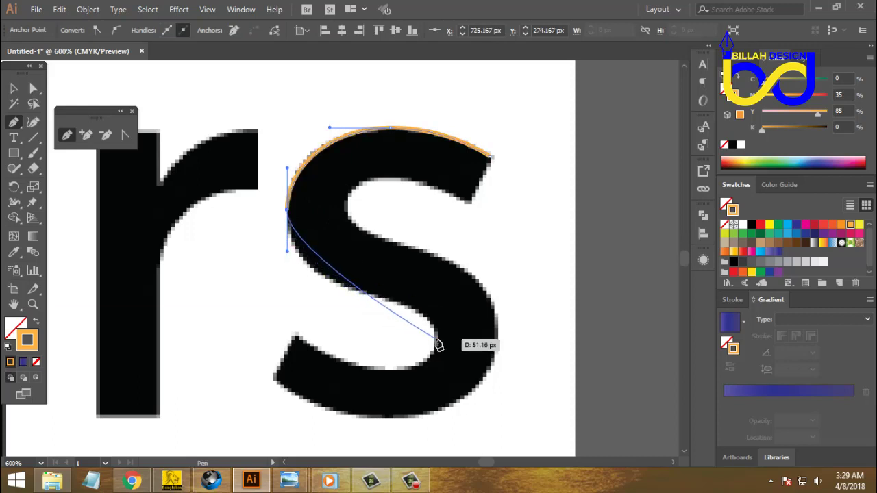
{"action": "left_click_drag", "start_coordinate": [436, 340], "coordinate": [444, 384]}
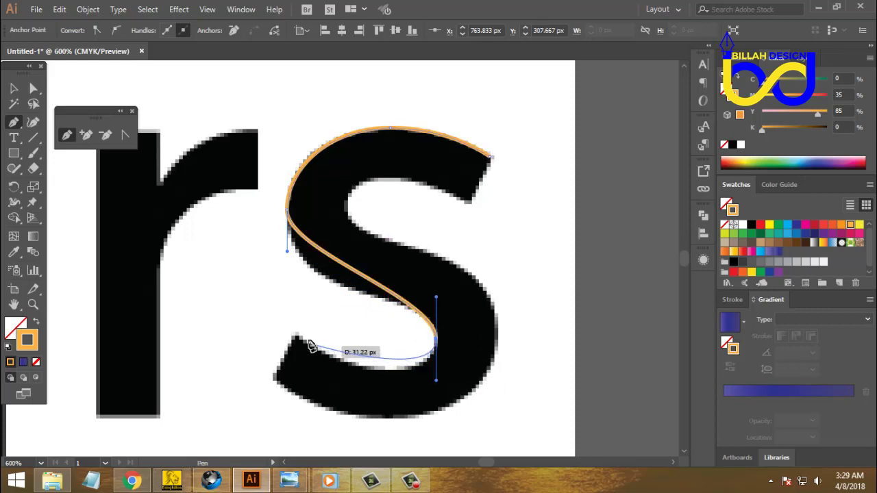
{"action": "left_click_drag", "start_coordinate": [296, 338], "coordinate": [252, 296]}
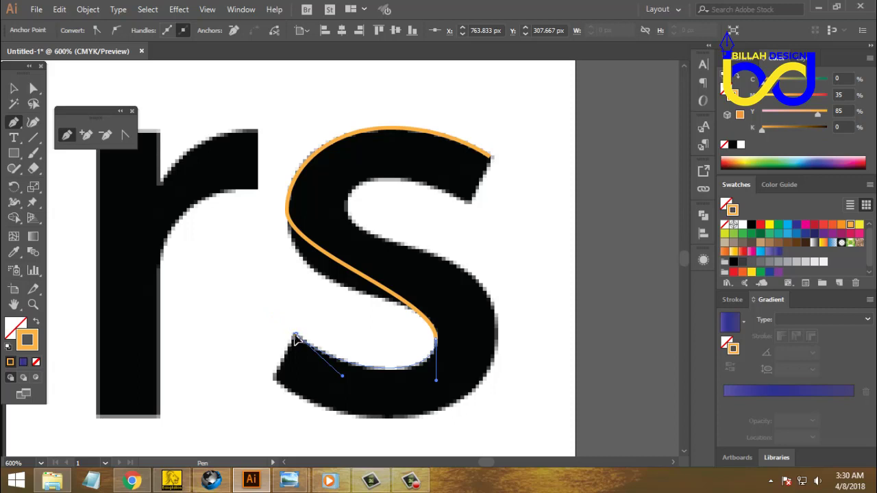
{"action": "left_click", "coordinate": [297, 339]}
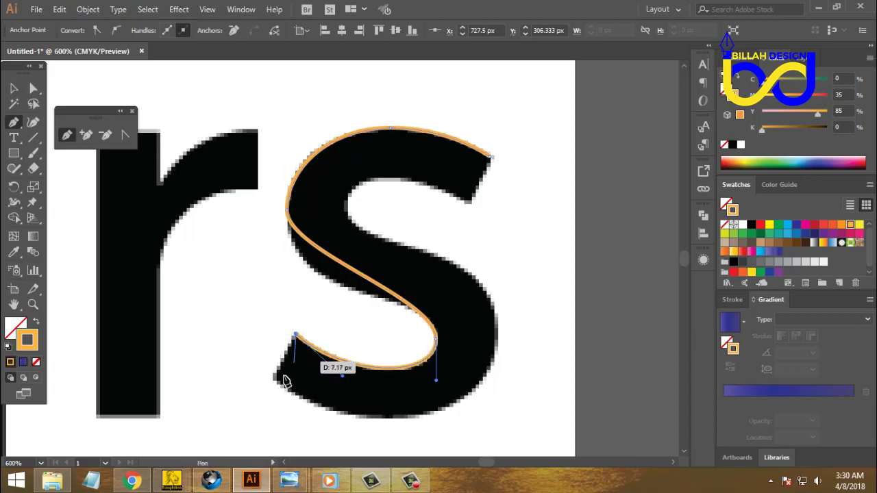
Continue around the lower-left tip, bottom, right side and upper terminal, closing the path at the start
{"action": "left_click", "coordinate": [273, 379]}
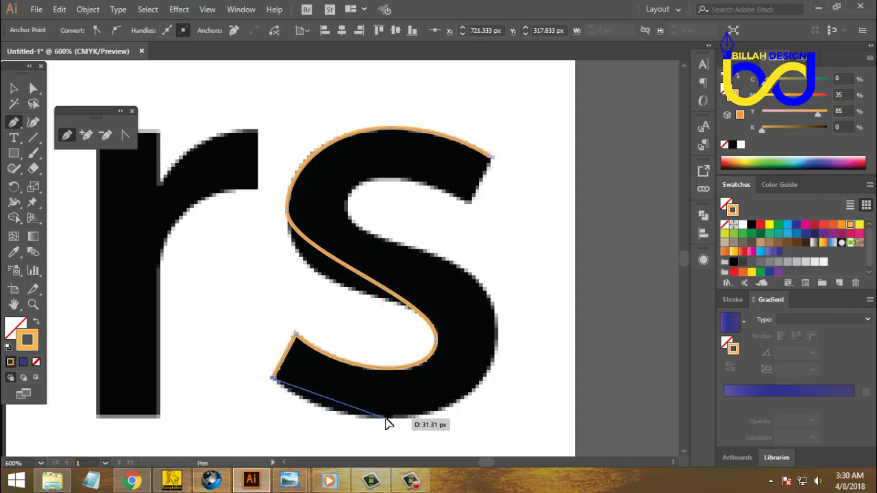
{"action": "left_click_drag", "start_coordinate": [385, 419], "coordinate": [464, 421]}
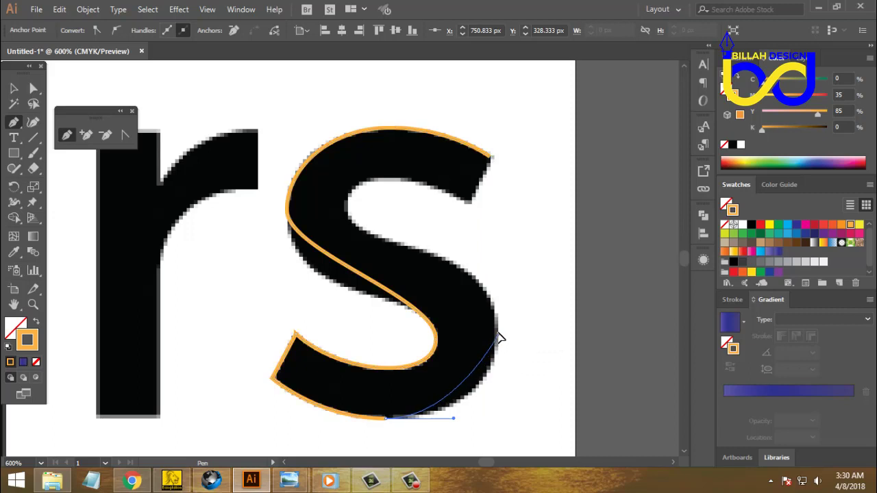
{"action": "left_click_drag", "start_coordinate": [499, 337], "coordinate": [498, 288]}
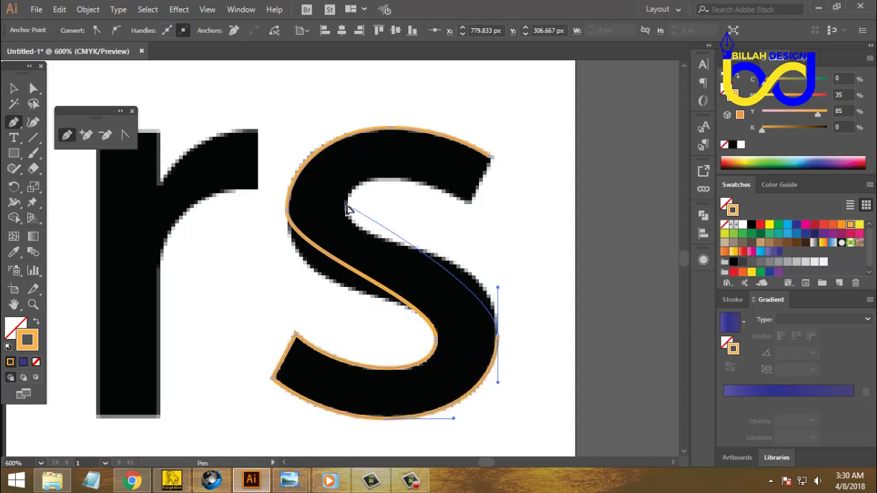
{"action": "left_click_drag", "start_coordinate": [346, 205], "coordinate": [347, 171]}
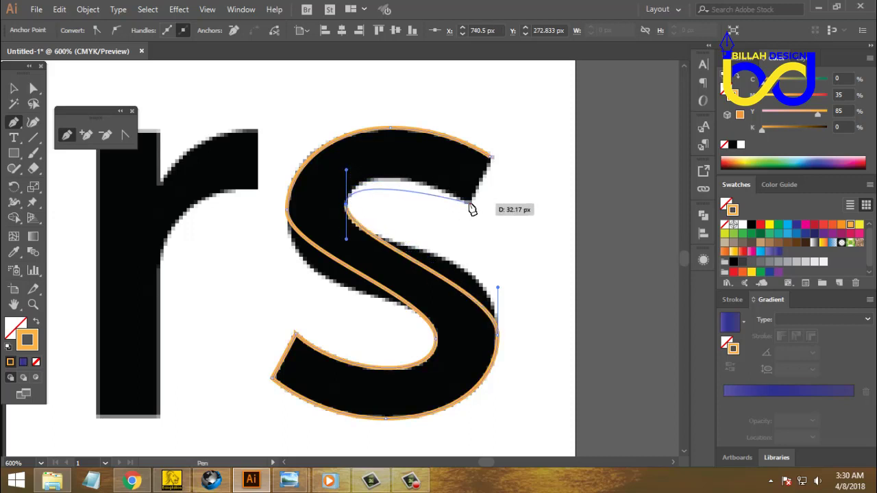
{"action": "mouse_move", "coordinate": [469, 202]}
{"action": "left_mouse_down"}
{"action": "mouse_move", "coordinate": [520, 240]}
{"action": "mouse_move", "coordinate": [518, 233]}
{"action": "left_mouse_up"}
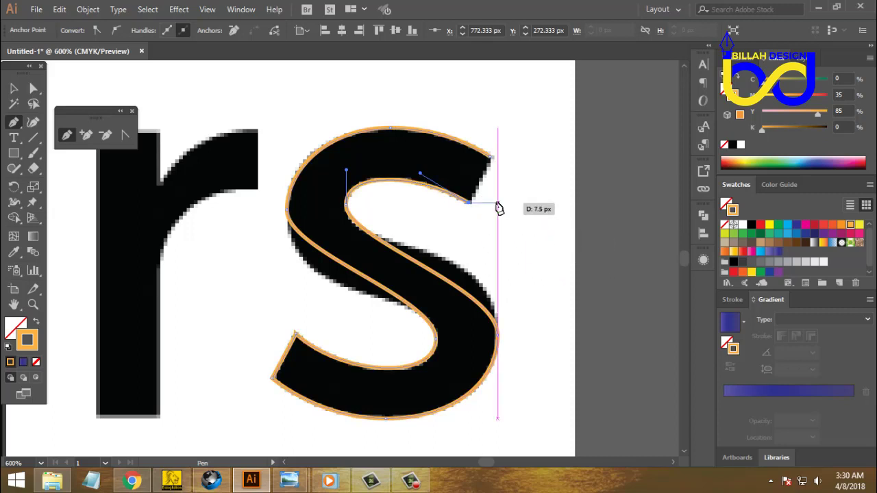
{"action": "left_click", "coordinate": [491, 157]}
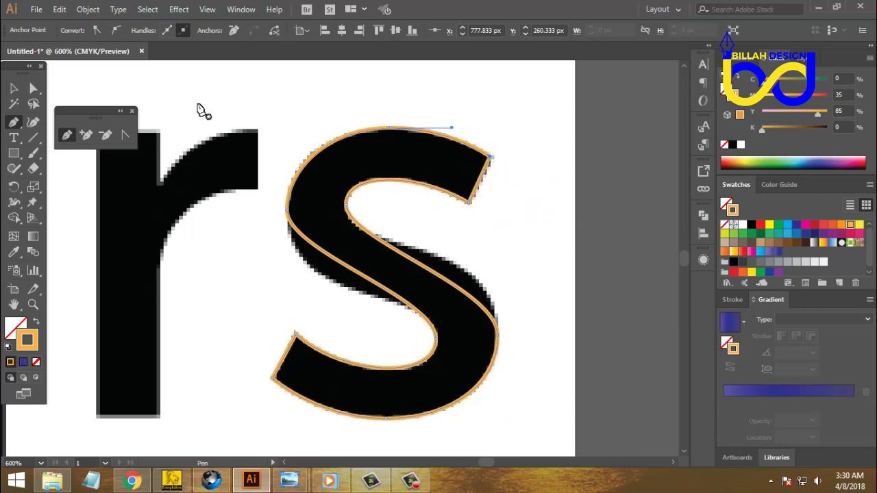
With Direct Selection, select anchors on the s outline's lower-left curve
{"action": "left_click", "coordinate": [33, 90]}
{"action": "left_click", "coordinate": [540, 335]}
{"action": "left_click_drag", "start_coordinate": [539, 365], "coordinate": [546, 350]}
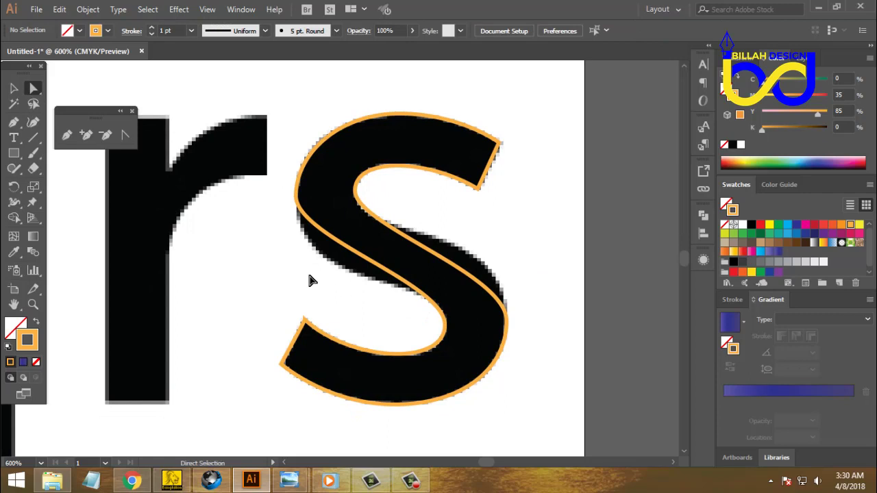
{"action": "left_click_drag", "start_coordinate": [310, 280], "coordinate": [352, 243]}
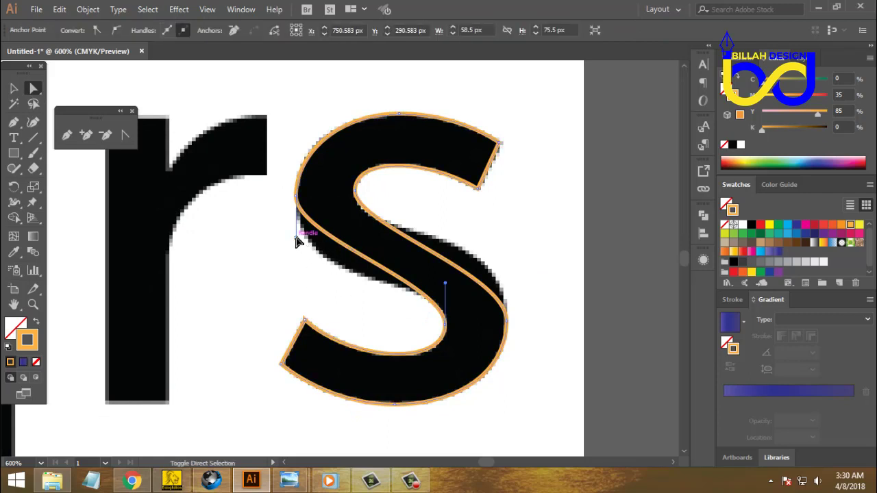
Refit the s outline's left curve and middle stroke by dragging their handles
{"action": "left_click_drag", "start_coordinate": [297, 238], "coordinate": [300, 296]}
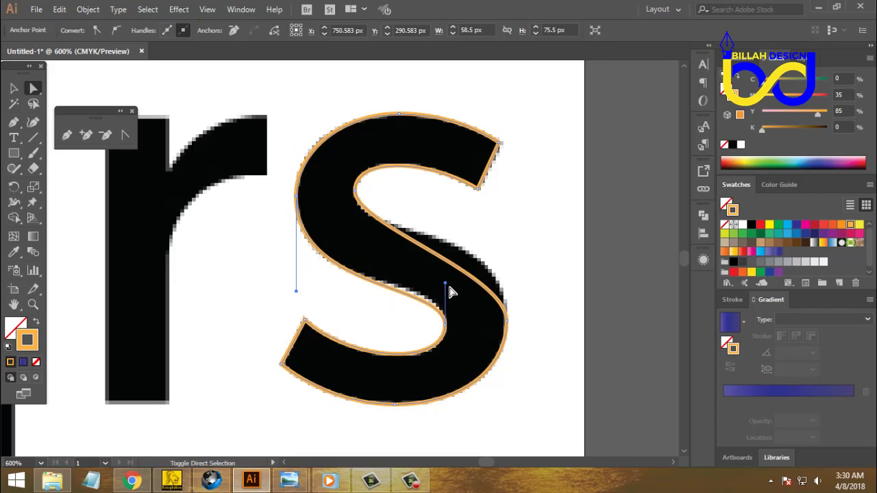
{"action": "left_click_drag", "start_coordinate": [447, 289], "coordinate": [447, 277]}
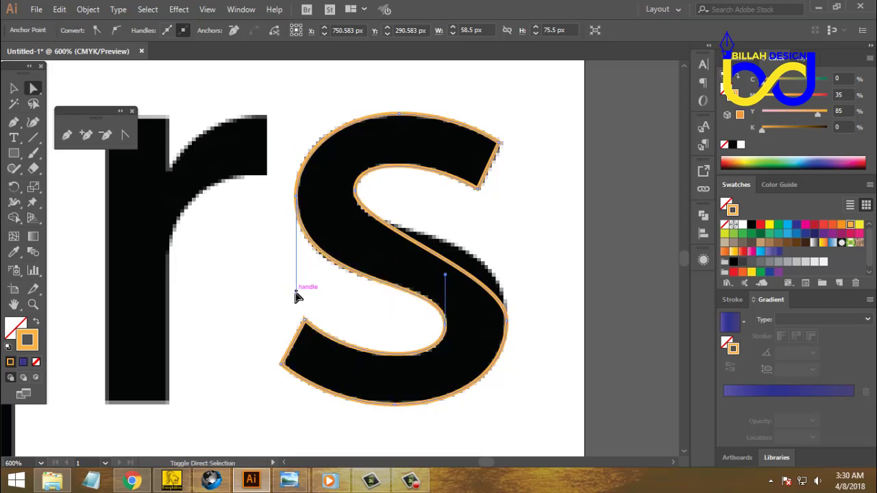
{"action": "left_click_drag", "start_coordinate": [297, 296], "coordinate": [299, 302]}
{"action": "left_click", "coordinate": [477, 364]}
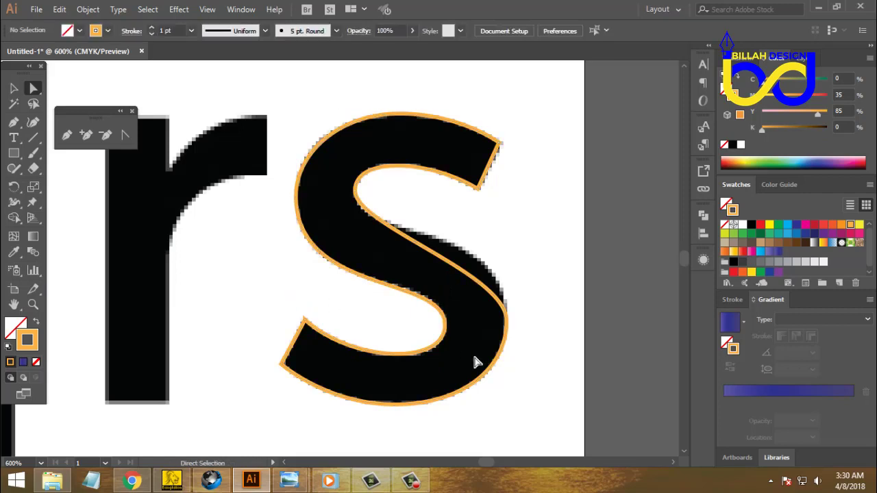
{"action": "left_click_drag", "start_coordinate": [537, 386], "coordinate": [503, 373]}
Adjust the right-side anchor handles and the upper curve to fit the s
{"action": "left_click", "coordinate": [422, 324]}
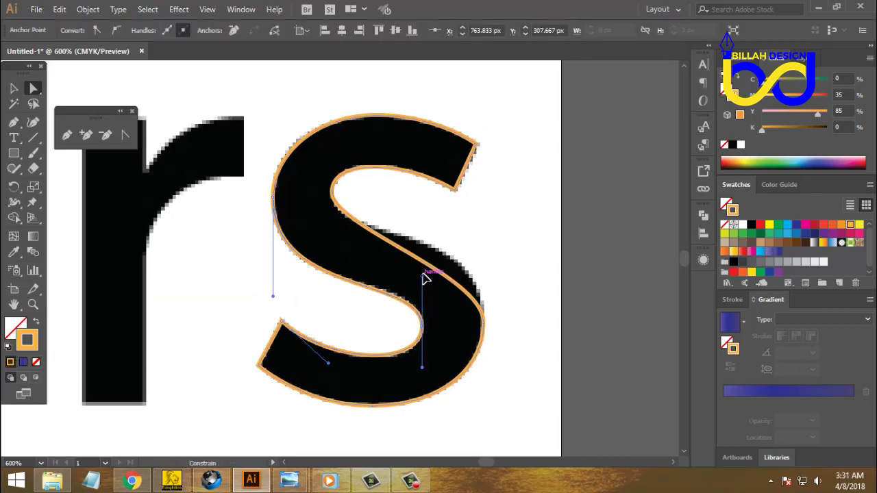
{"action": "left_click_drag", "start_coordinate": [423, 281], "coordinate": [424, 278]}
{"action": "left_click", "coordinate": [501, 311]}
{"action": "left_click", "coordinate": [483, 322]}
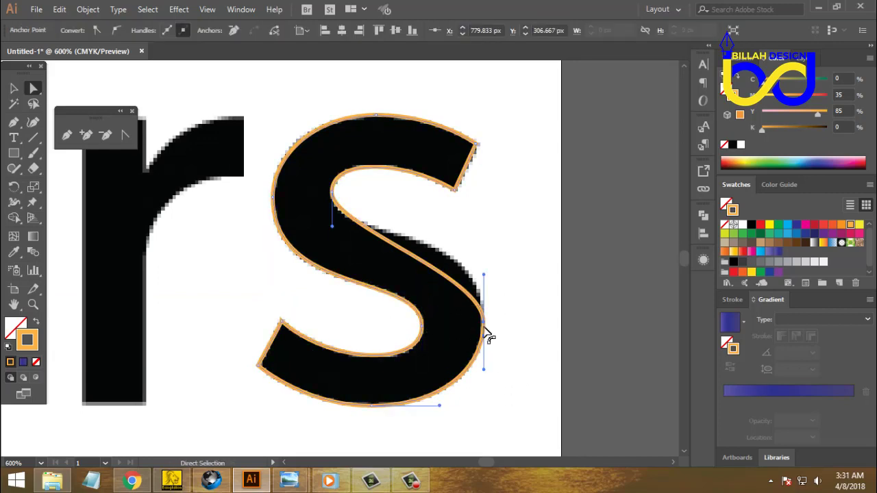
{"action": "left_click_drag", "start_coordinate": [484, 278], "coordinate": [483, 226]}
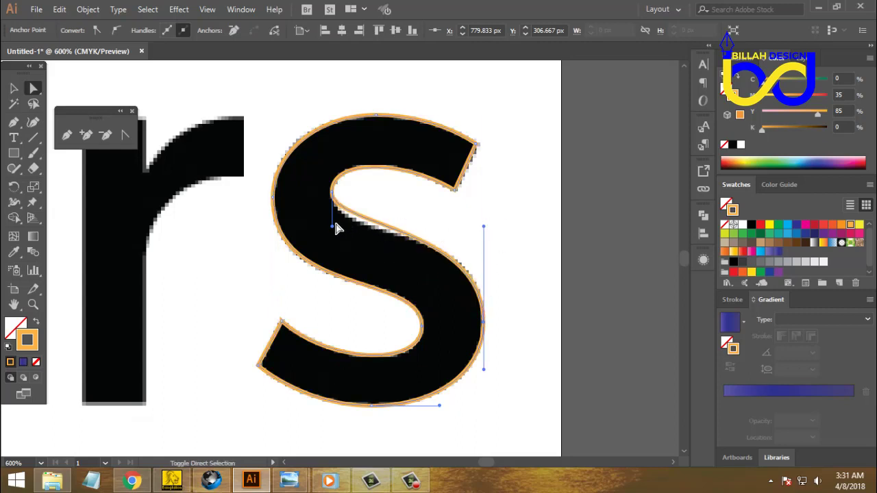
{"action": "left_click_drag", "start_coordinate": [333, 230], "coordinate": [333, 246]}
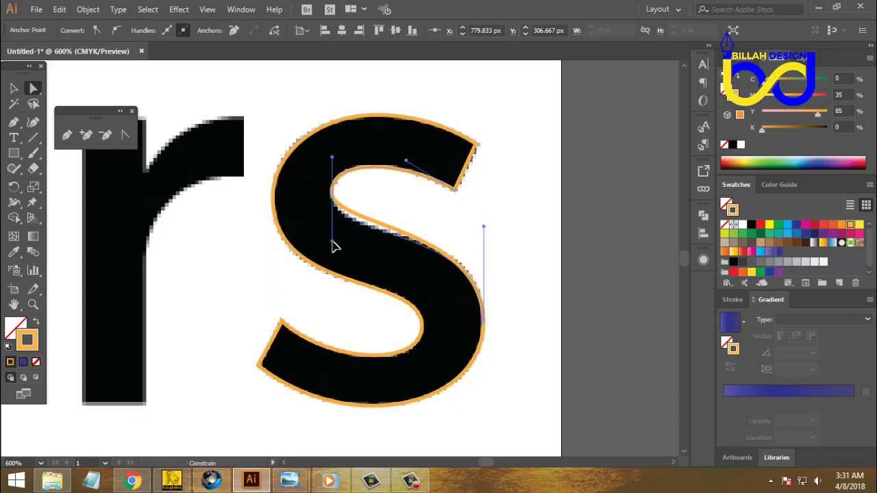
Fine-tune the top curve of the s at its right anchor
{"action": "left_click", "coordinate": [475, 251]}
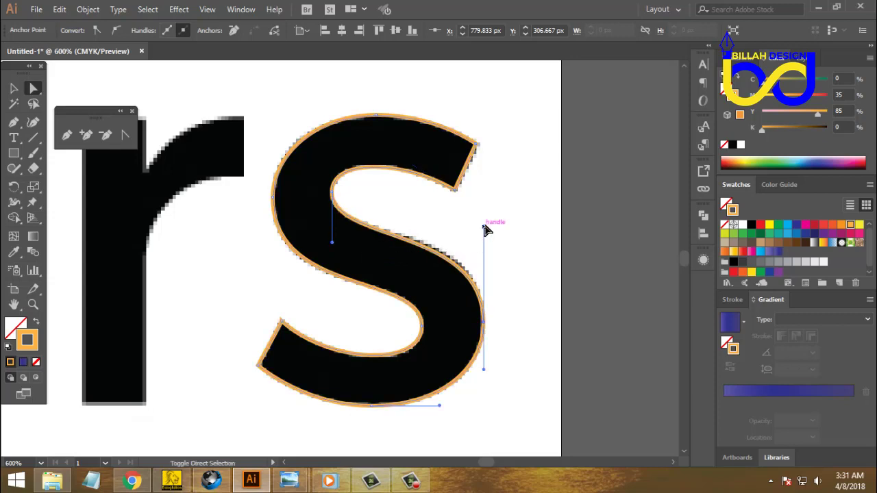
{"action": "left_click_drag", "start_coordinate": [485, 229], "coordinate": [484, 221]}
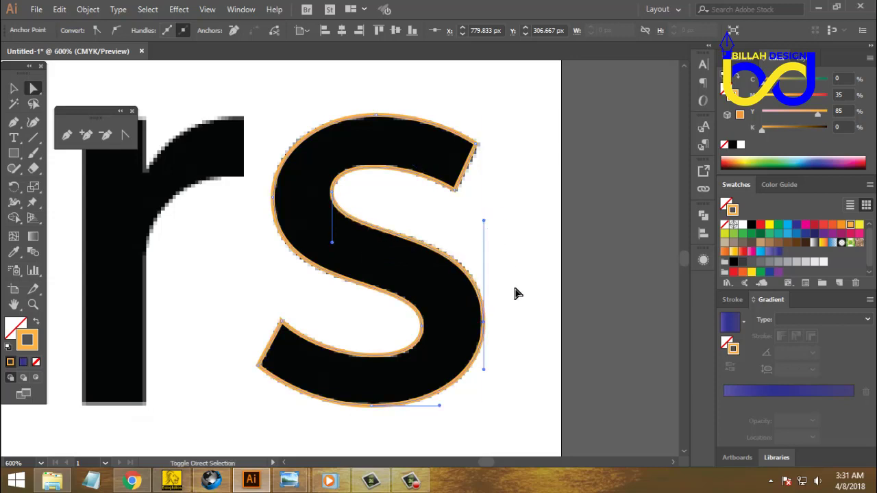
{"action": "left_click_drag", "start_coordinate": [295, 285], "coordinate": [317, 276]}
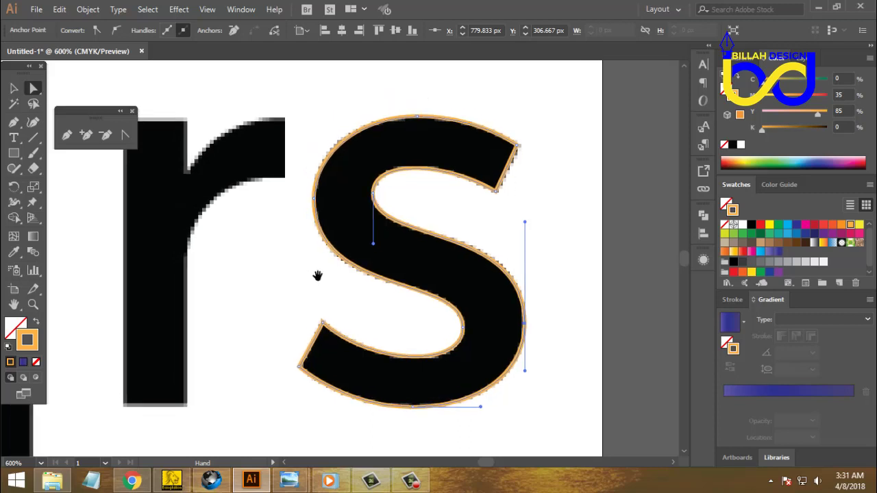
{"action": "left_click_drag", "start_coordinate": [546, 224], "coordinate": [548, 234]}
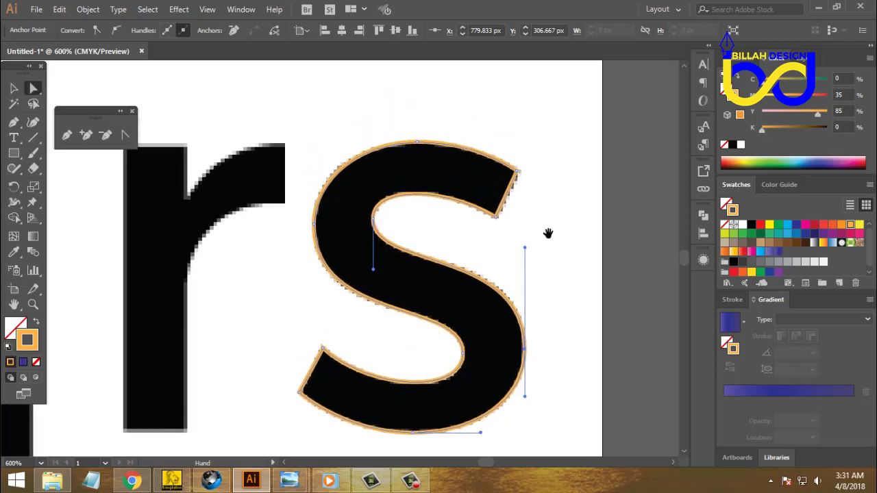
{"action": "left_click", "coordinate": [564, 318]}
Zoom out and select the traced s outline
{"action": "key", "text": "ctrl+minus"}
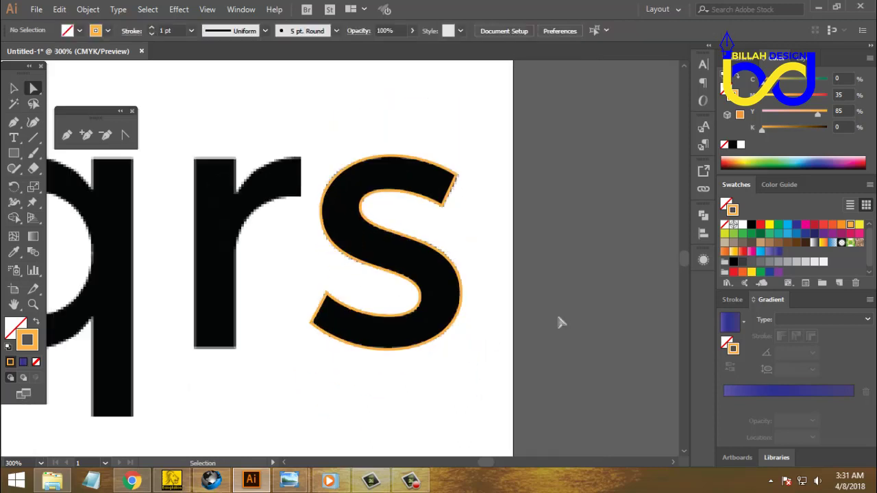
{"action": "key", "text": "ctrl+minus"}
{"action": "left_click_drag", "start_coordinate": [442, 357], "coordinate": [462, 366]}
{"action": "left_click", "coordinate": [14, 88]}
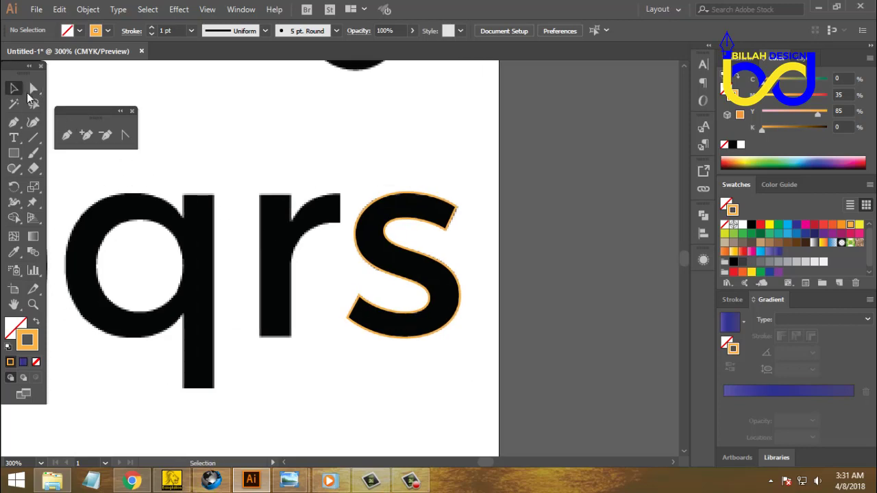
{"action": "left_click_drag", "start_coordinate": [347, 181], "coordinate": [460, 253]}
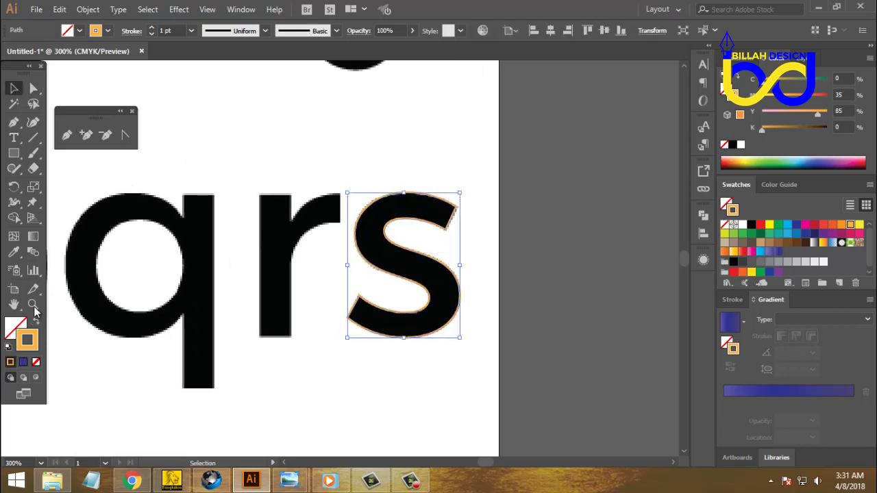
Fill the s with the q's black via the Eyedropper and move it up off the sample
{"action": "left_click", "coordinate": [13, 252]}
{"action": "left_click", "coordinate": [113, 213]}
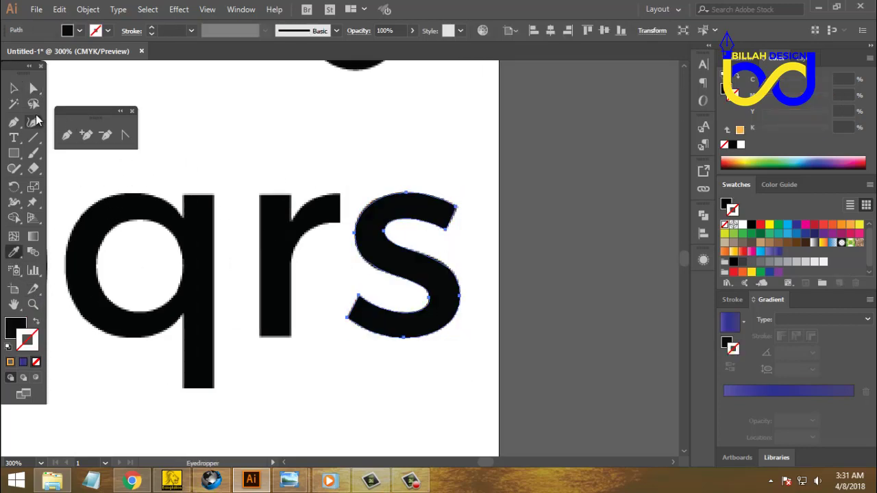
{"action": "key", "text": "v"}
{"action": "left_click_drag", "start_coordinate": [261, 204], "coordinate": [285, 316]}
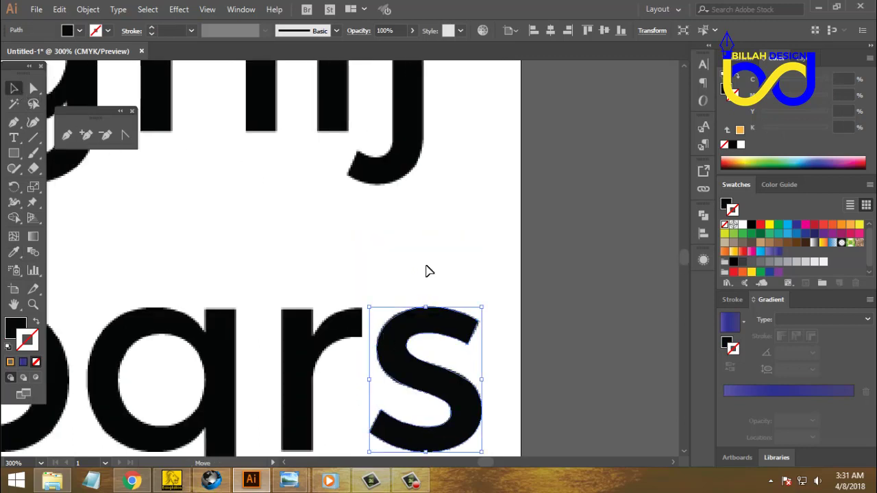
{"action": "left_click_drag", "start_coordinate": [418, 356], "coordinate": [479, 185]}
{"action": "left_click", "coordinate": [567, 350]}
Give the outlined g the same sampled black fill
{"action": "key", "text": "ctrl+minus"}
{"action": "key", "text": "ctrl+minus"}
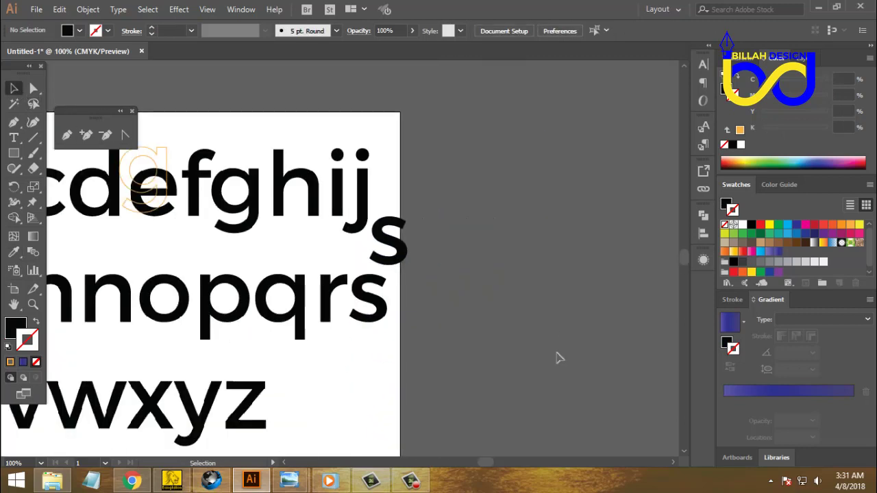
{"action": "left_click", "coordinate": [282, 167]}
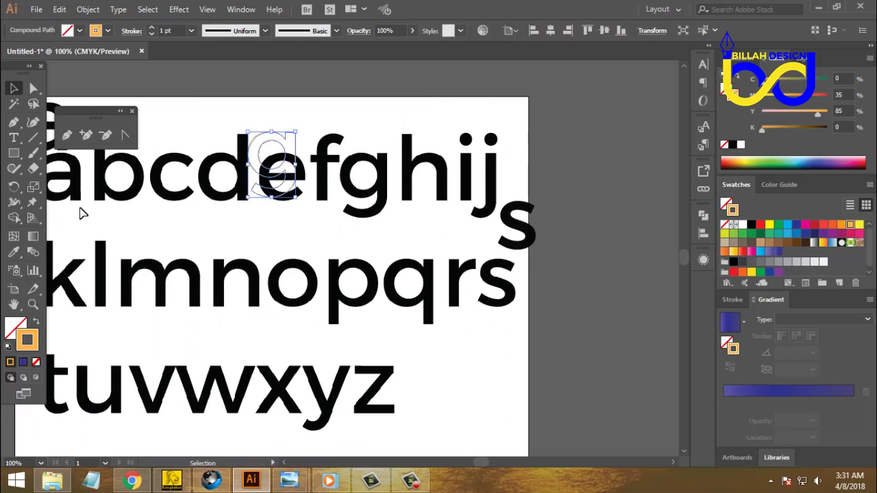
{"action": "left_click", "coordinate": [13, 254]}
{"action": "left_click", "coordinate": [151, 183]}
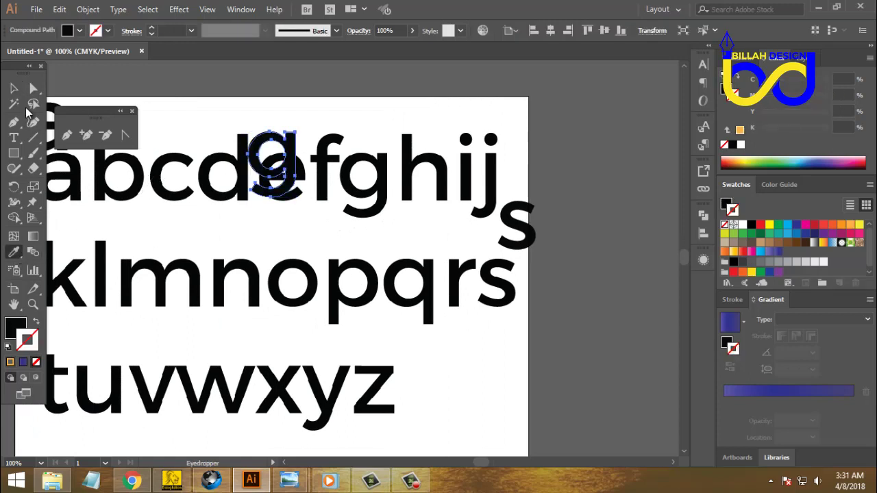
{"action": "key", "text": "v"}
{"action": "left_click", "coordinate": [382, 353]}
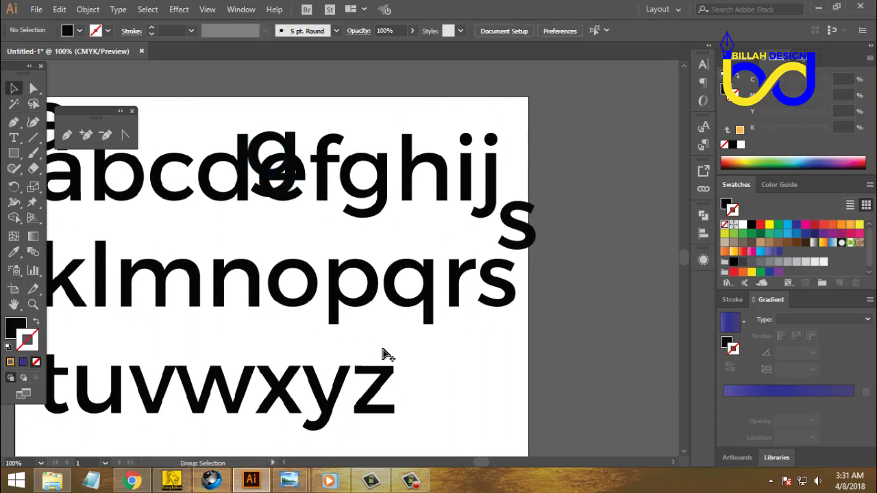
{"action": "left_click", "coordinate": [382, 353]}
Move the alphabet reference image off the artboard to the right
{"action": "left_click_drag", "start_coordinate": [316, 315], "coordinate": [432, 368]}
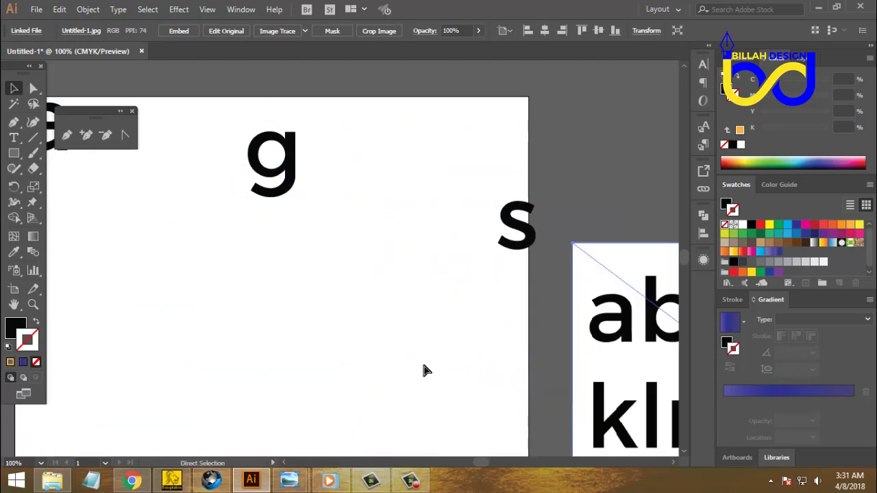
{"action": "key", "text": "ctrl+minus"}
{"action": "mouse_move", "coordinate": [159, 145]}
{"action": "left_mouse_down"}
{"action": "mouse_move", "coordinate": [553, 233]}
{"action": "mouse_move", "coordinate": [346, 226]}
{"action": "left_mouse_up"}
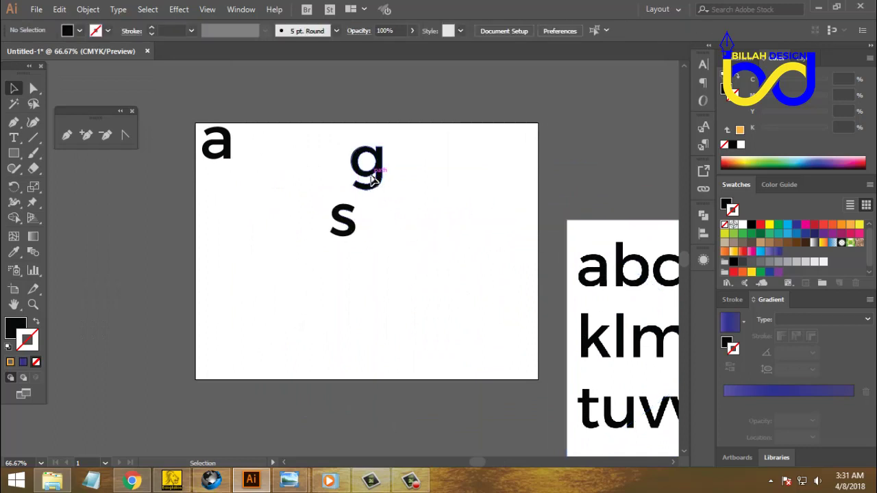
Arrange the a, g and s side by side in a row
{"action": "left_click_drag", "start_coordinate": [374, 179], "coordinate": [291, 190]}
{"action": "left_click_drag", "start_coordinate": [343, 219], "coordinate": [402, 196]}
{"action": "left_click", "coordinate": [381, 245]}
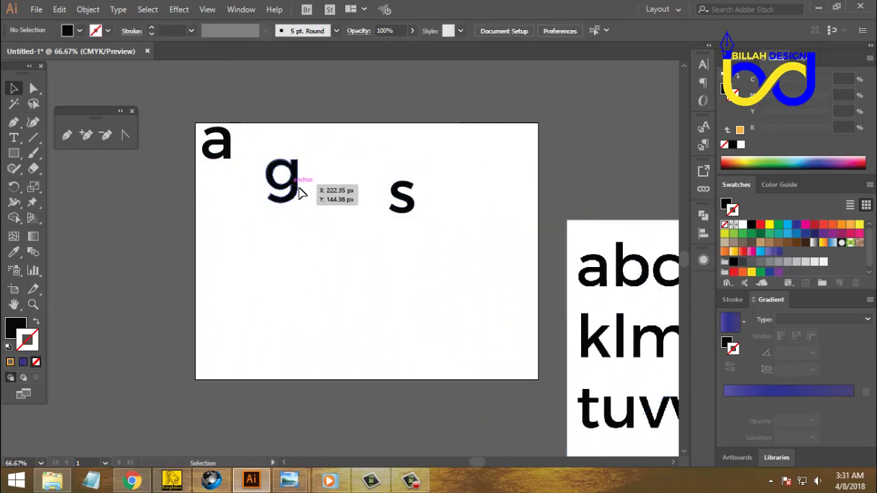
{"action": "left_click_drag", "start_coordinate": [299, 193], "coordinate": [368, 209]}
{"action": "left_click_drag", "start_coordinate": [222, 156], "coordinate": [319, 213]}
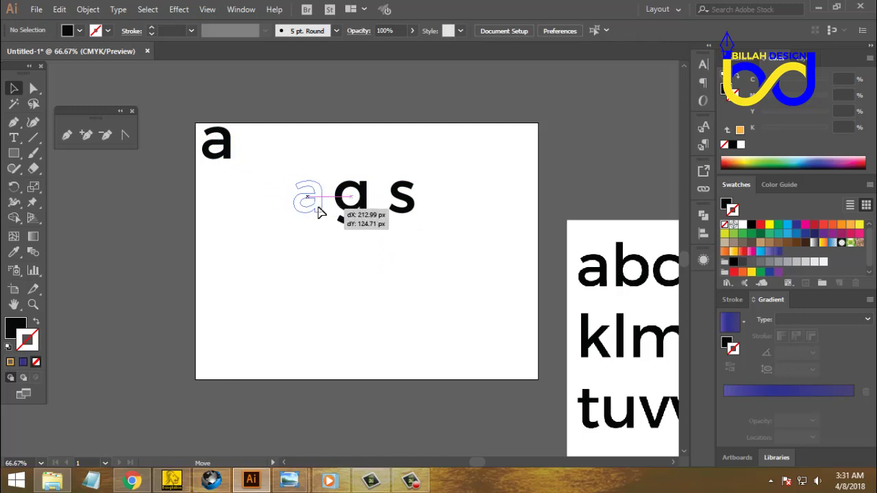
Enlarge all three letters to fill the artboard and drop them to a common baseline
{"action": "left_click_drag", "start_coordinate": [259, 162], "coordinate": [476, 235]}
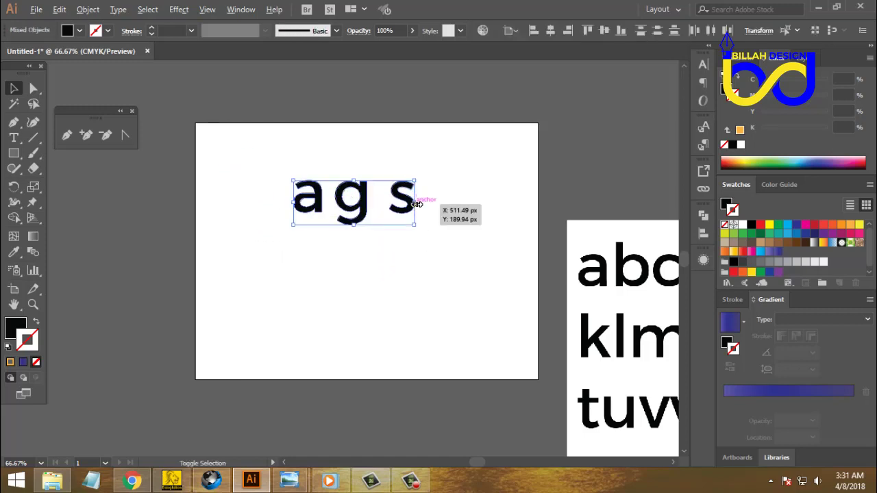
{"action": "left_click_drag", "start_coordinate": [416, 204], "coordinate": [509, 241]}
{"action": "left_click", "coordinate": [290, 198]}
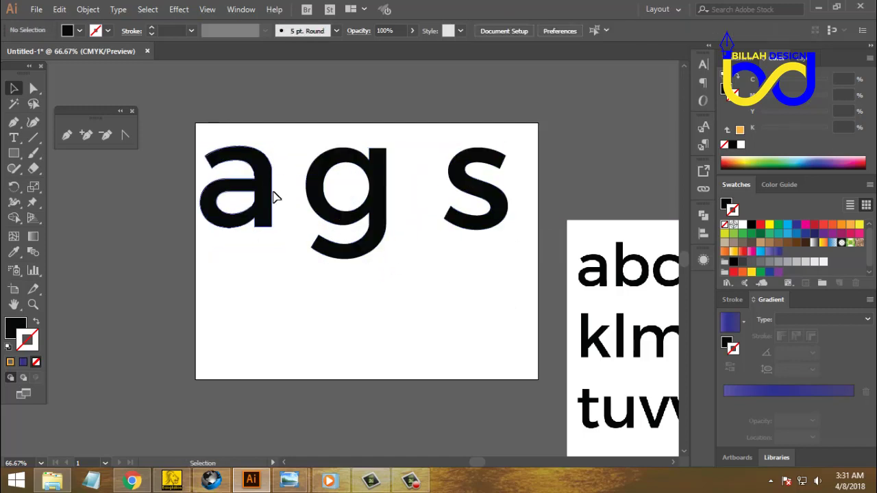
{"action": "left_click_drag", "start_coordinate": [276, 197], "coordinate": [285, 219]}
{"action": "left_click_drag", "start_coordinate": [352, 209], "coordinate": [351, 230]}
Lower the s to the common baseline and enlarge it slightly
{"action": "left_click_drag", "start_coordinate": [470, 201], "coordinate": [451, 222]}
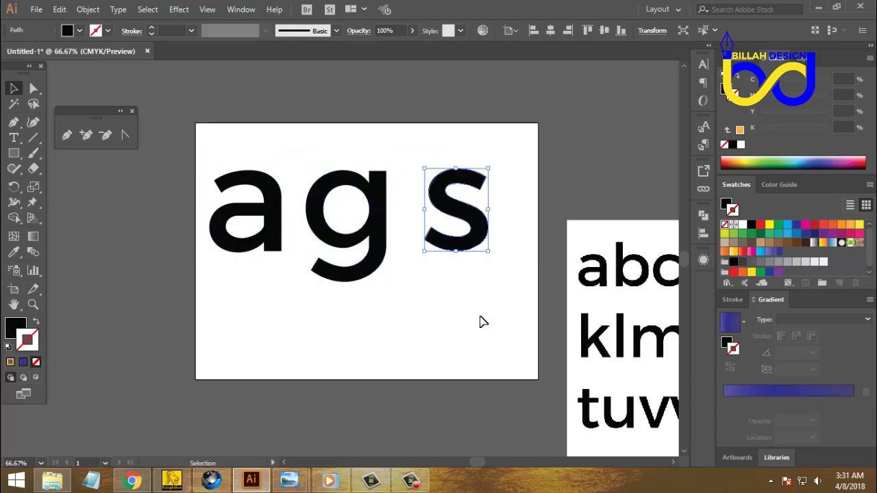
{"action": "left_click", "coordinate": [482, 322]}
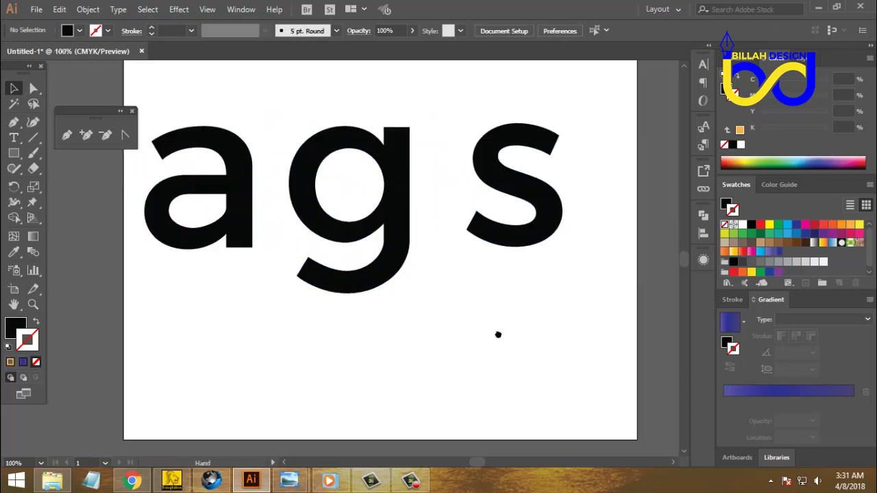
{"action": "left_click_drag", "start_coordinate": [498, 333], "coordinate": [509, 377]}
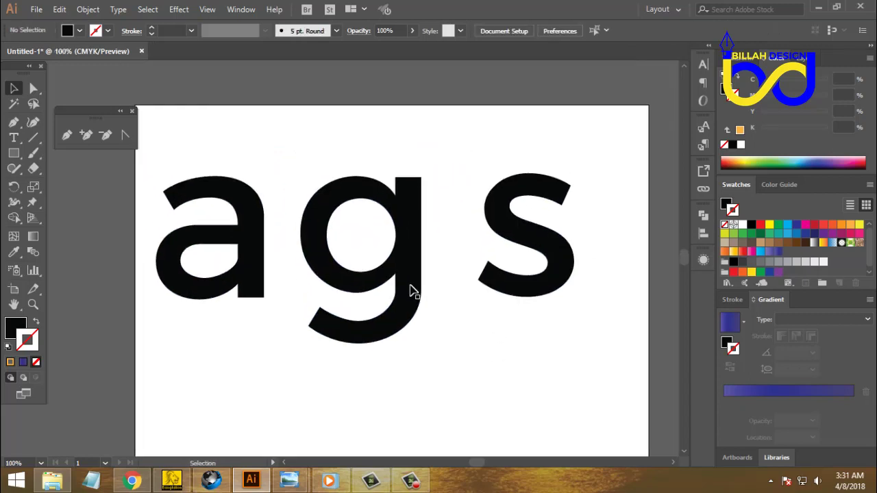
{"action": "left_click", "coordinate": [565, 291]}
{"action": "mouse_move", "coordinate": [576, 299]}
{"action": "left_mouse_down"}
{"action": "mouse_move", "coordinate": [580, 306]}
{"action": "mouse_move", "coordinate": [562, 301]}
{"action": "left_mouse_up"}
{"action": "left_click", "coordinate": [581, 365]}
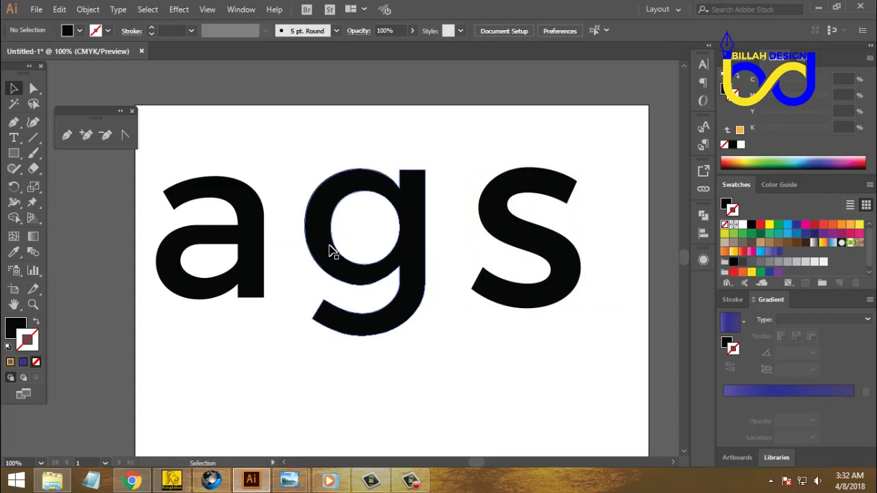
Nudge the a slightly right and enlarge it around its centre
{"action": "left_click_drag", "start_coordinate": [249, 261], "coordinate": [265, 291]}
{"action": "left_click", "coordinate": [288, 330]}
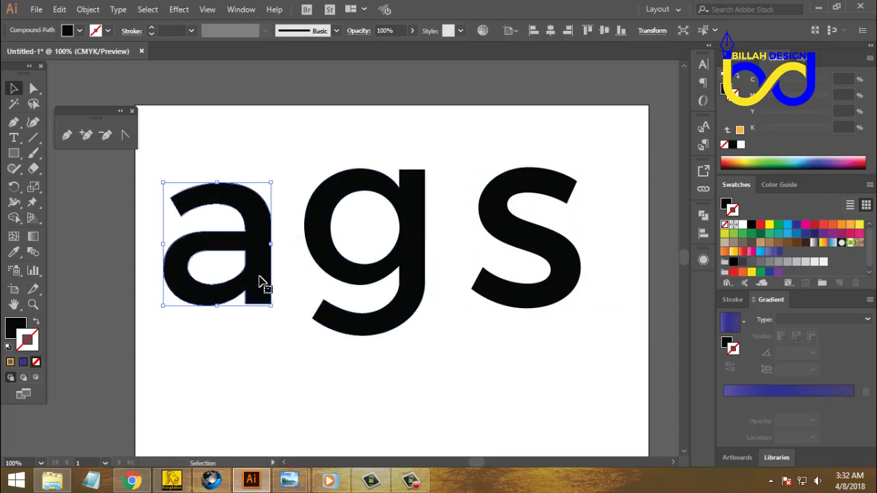
{"action": "left_click_drag", "start_coordinate": [217, 183], "coordinate": [217, 175]}
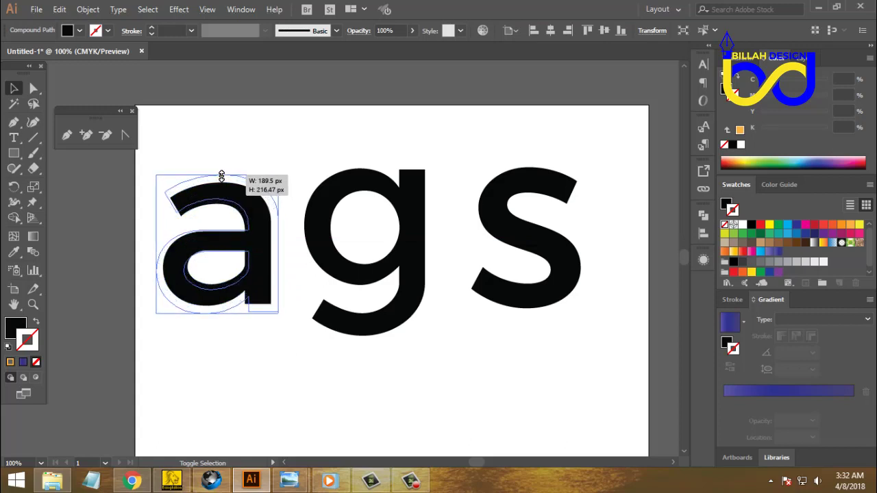
{"action": "left_click", "coordinate": [310, 362]}
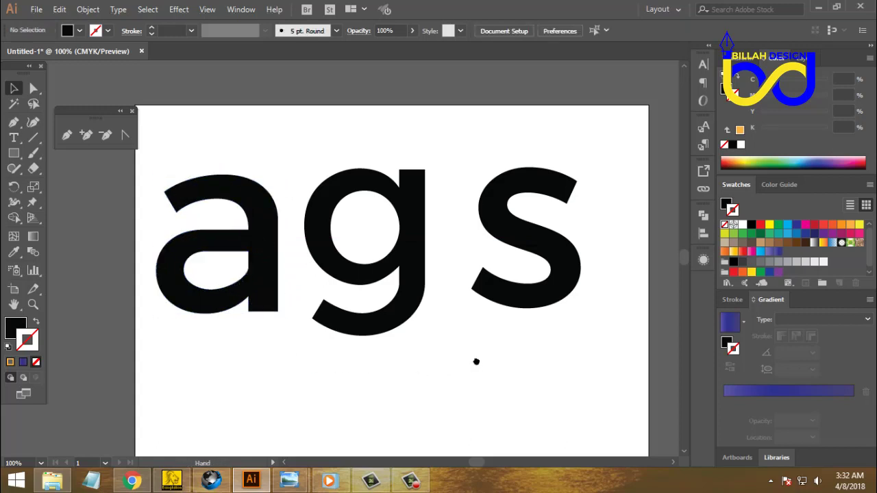
Raise the g a little and check the balanced 'ags' arrangement
{"action": "left_click_drag", "start_coordinate": [477, 362], "coordinate": [471, 359]}
{"action": "left_click_drag", "start_coordinate": [402, 294], "coordinate": [402, 289]}
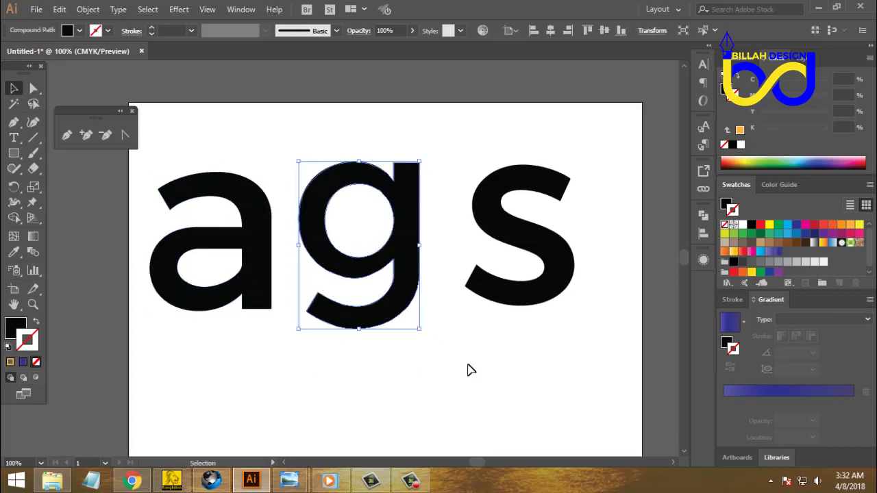
{"action": "left_click", "coordinate": [470, 368]}
{"action": "left_click", "coordinate": [518, 304]}
{"action": "left_click", "coordinate": [545, 359]}
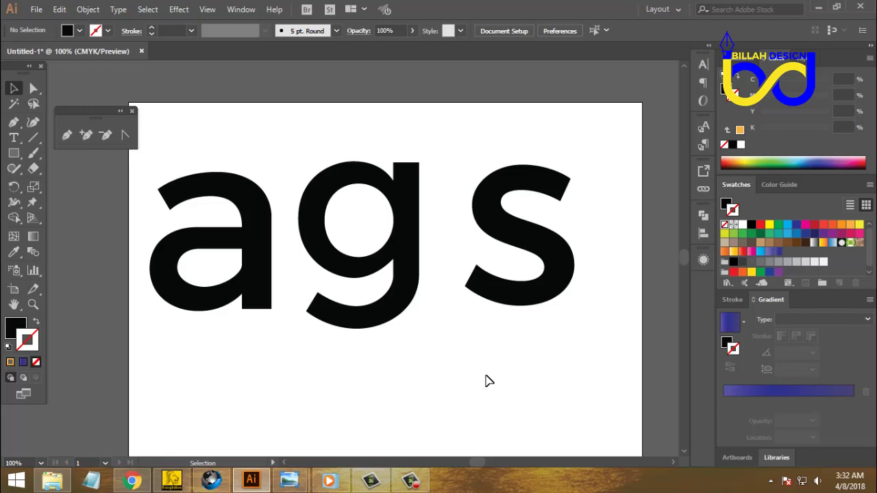
{"action": "left_click_drag", "start_coordinate": [491, 381], "coordinate": [476, 326]}
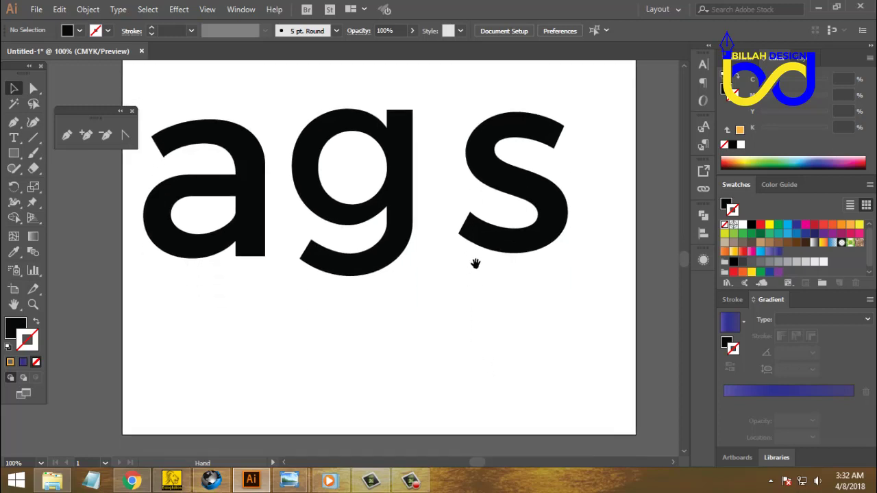
{"action": "left_click_drag", "start_coordinate": [476, 261], "coordinate": [479, 291]}
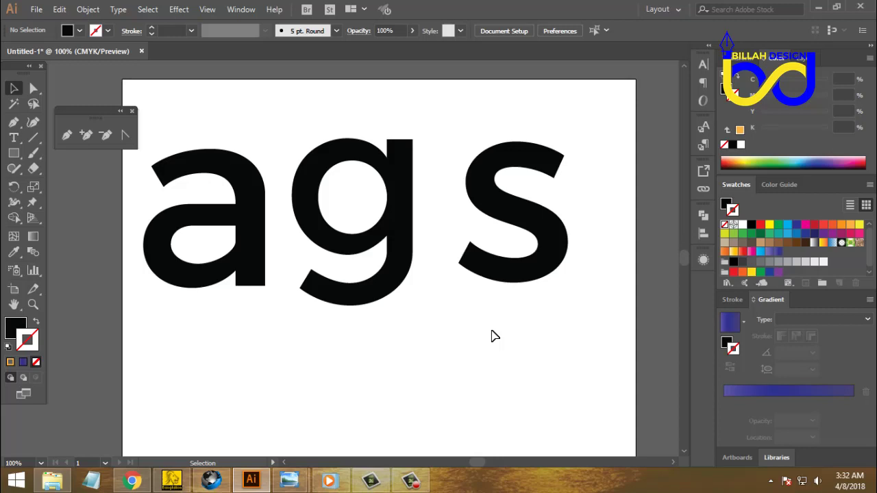